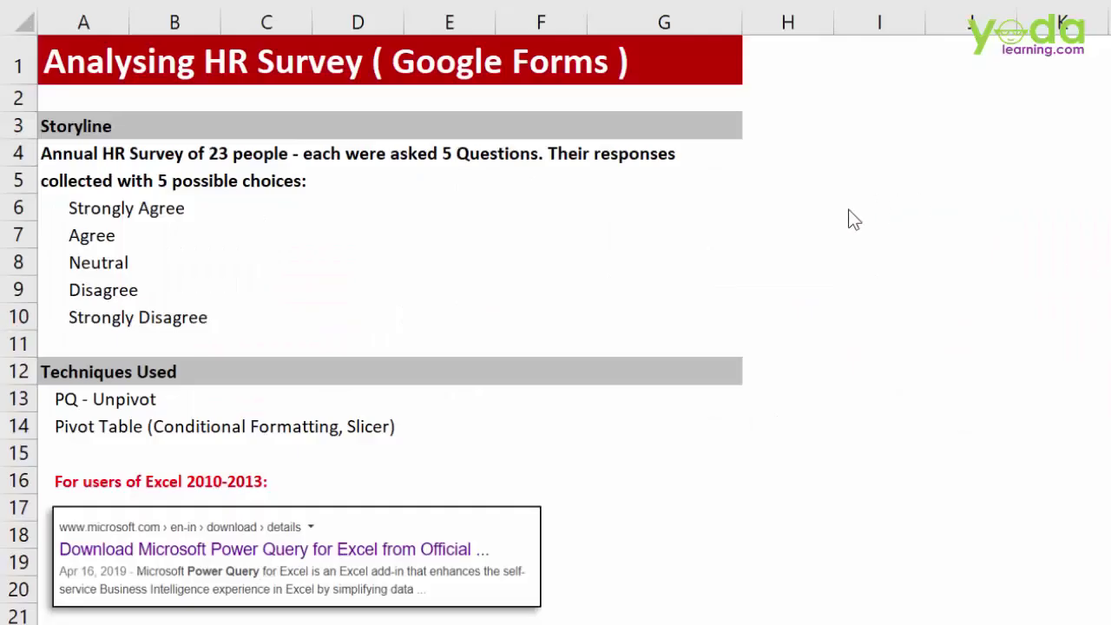
- Review the HR survey storyline and the five possible response choices, from Strongly Agree to Strongly Disagree
{"action": "left_click", "coordinate": [107, 67]}
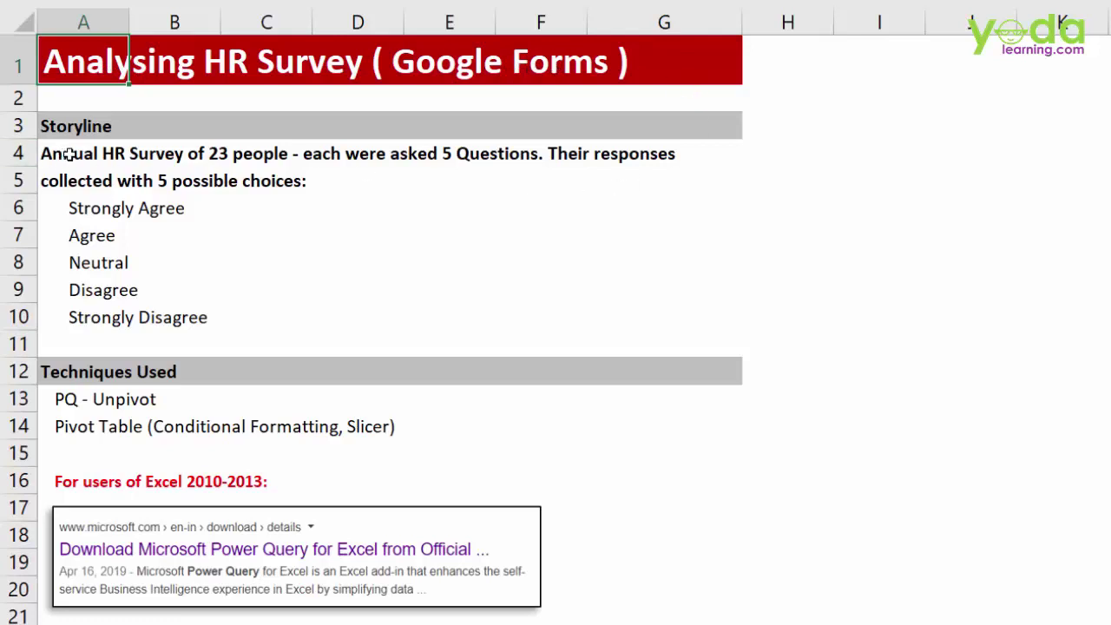
{"action": "left_click_drag", "start_coordinate": [42, 154], "coordinate": [550, 161]}
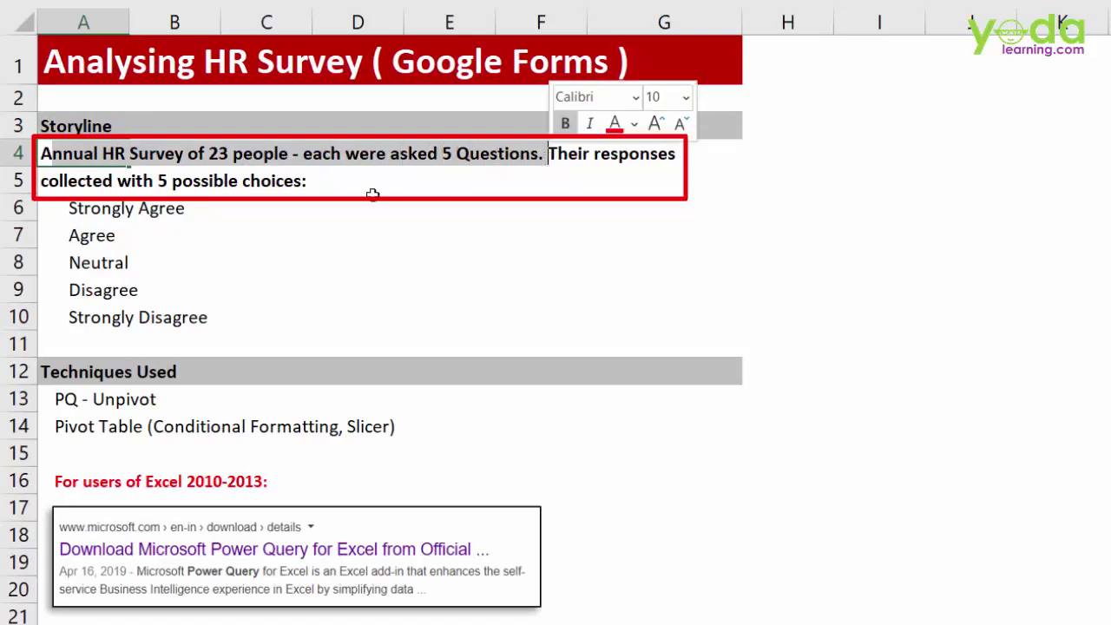
{"action": "left_click", "coordinate": [112, 211]}
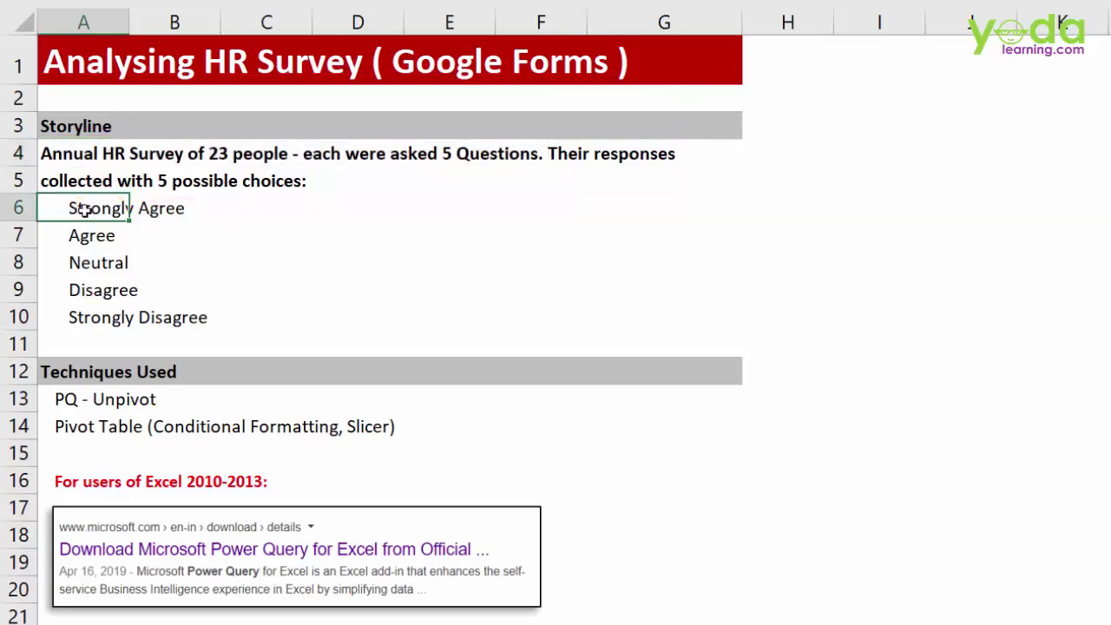
{"action": "left_click", "coordinate": [103, 240]}
{"action": "left_click", "coordinate": [110, 266]}
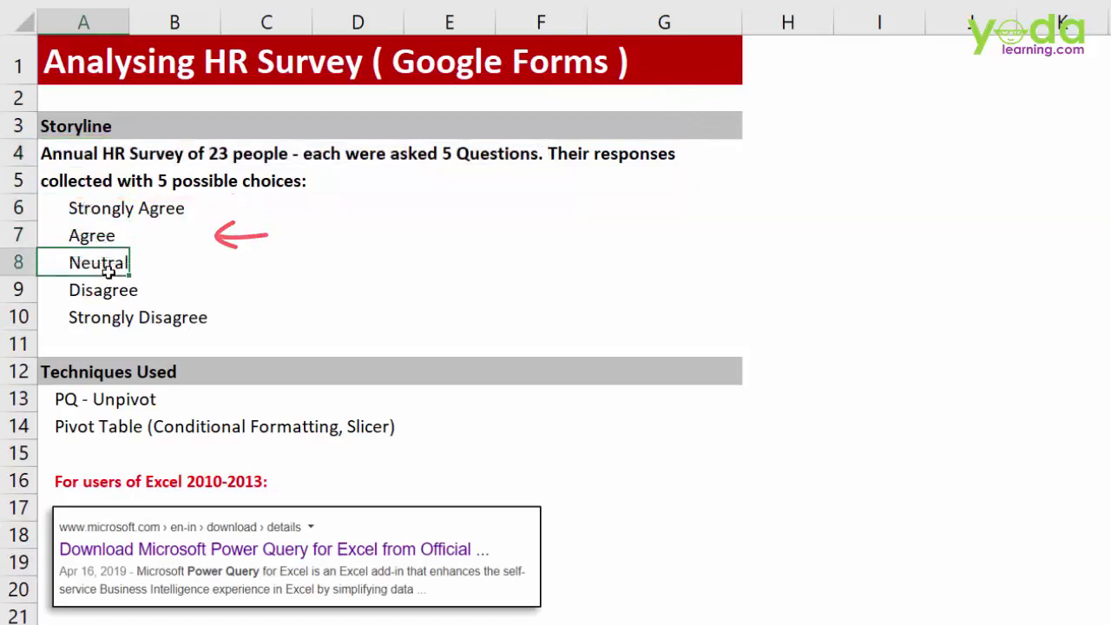
{"action": "left_click", "coordinate": [107, 293]}
{"action": "left_click", "coordinate": [105, 318]}
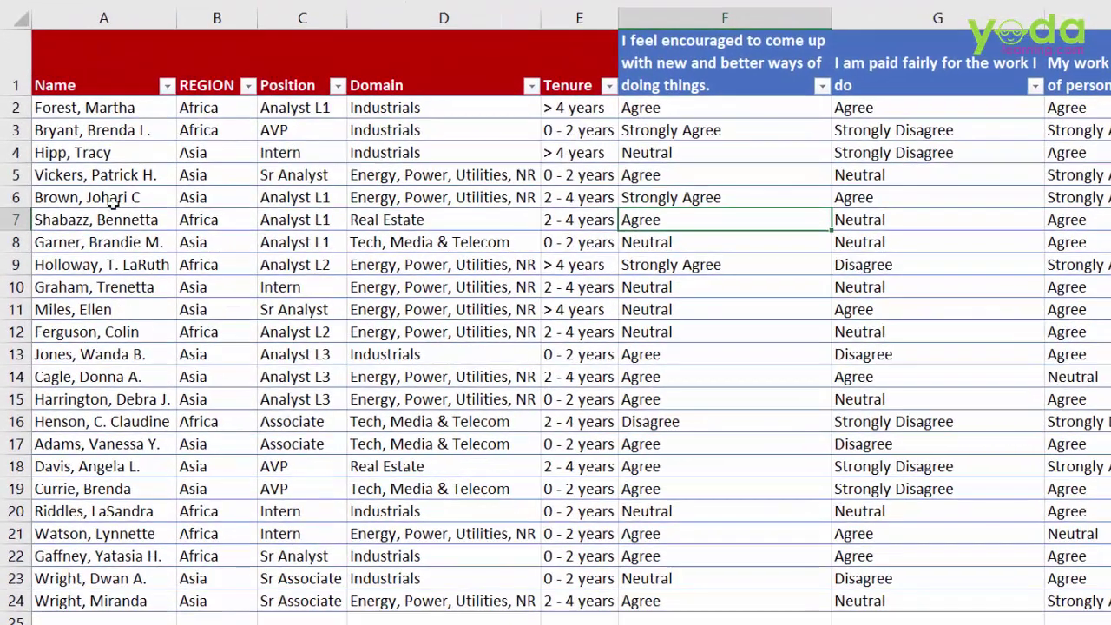
- Examine the respondent columns of the survey data: Name, REGION, Position, Domain and Tenure
{"action": "left_click_drag", "start_coordinate": [100, 108], "coordinate": [74, 600]}
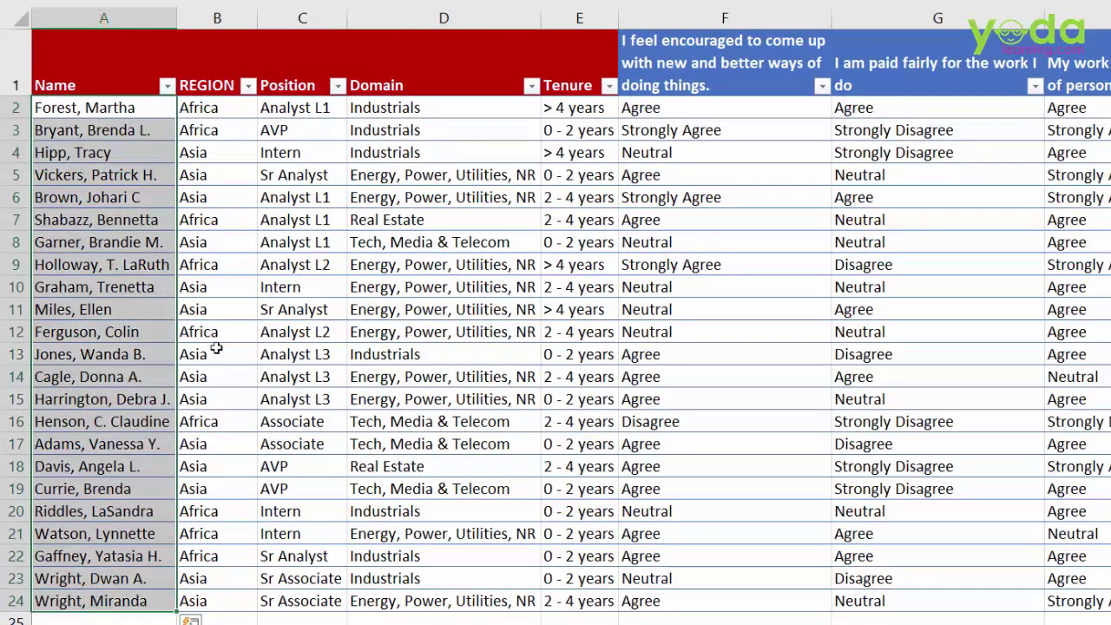
{"action": "left_click_drag", "start_coordinate": [219, 106], "coordinate": [194, 600]}
{"action": "left_click_drag", "start_coordinate": [295, 108], "coordinate": [276, 577]}
{"action": "left_click_drag", "start_coordinate": [419, 107], "coordinate": [30, 7]}
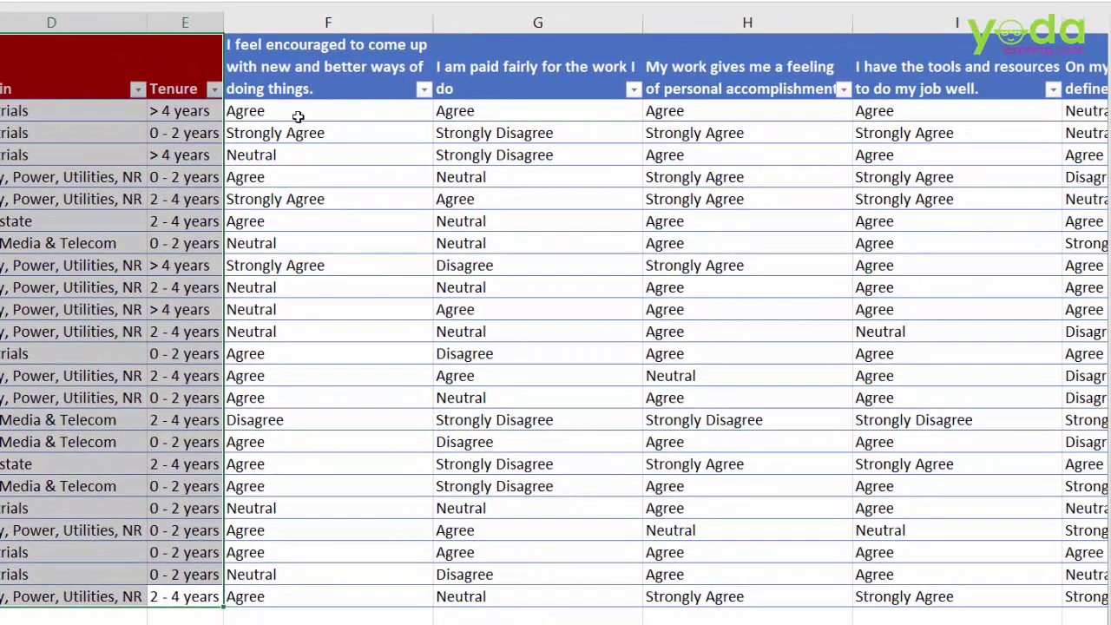
- Examine the survey question headings and the responses recorded beneath them, through to the last question column
{"action": "left_click", "coordinate": [305, 109]}
{"action": "left_click_drag", "start_coordinate": [295, 58], "coordinate": [953, 74]}
{"action": "left_click_drag", "start_coordinate": [290, 112], "coordinate": [981, 595]}
{"action": "scroll", "coordinate": [900, 599], "scroll_direction": "right", "scroll_amount": 3}
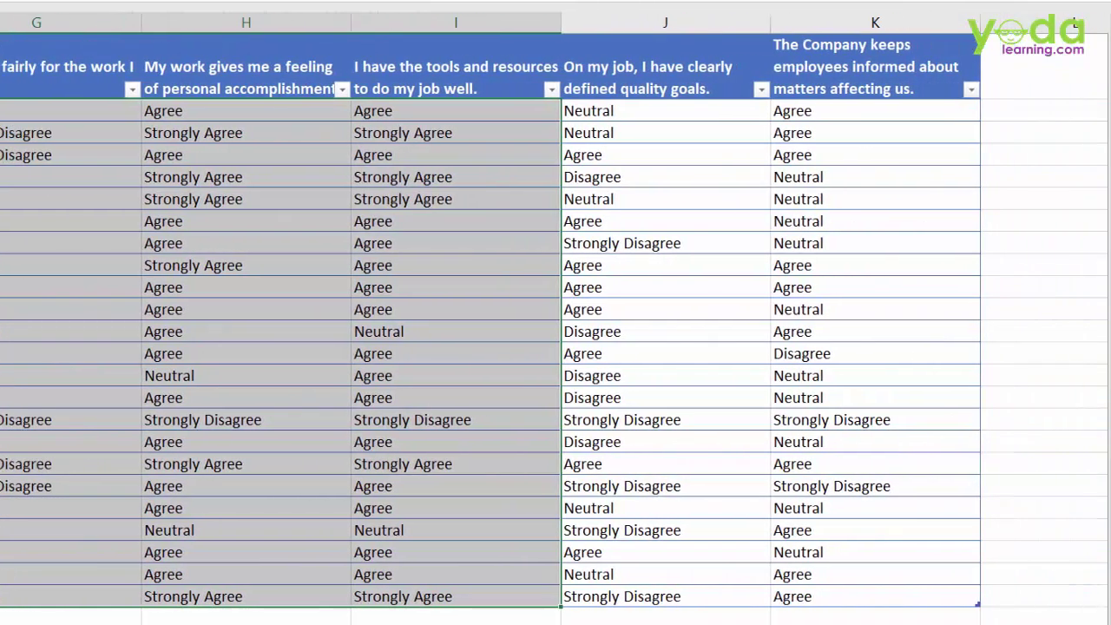
{"action": "scroll", "coordinate": [556, 347], "scroll_direction": "left", "scroll_amount": 3}
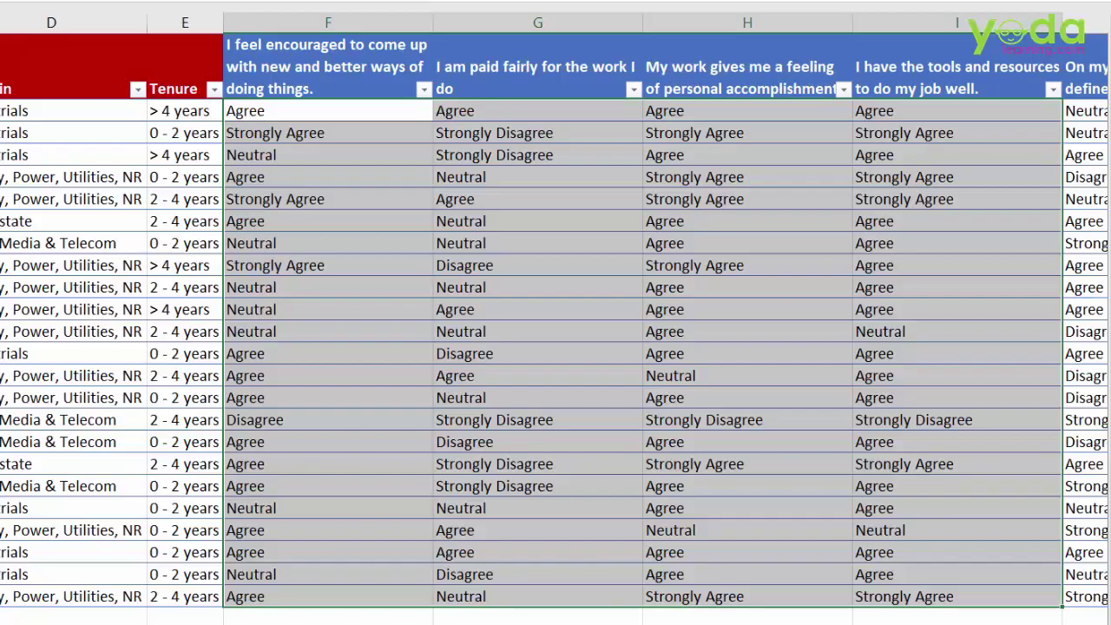
- Create a PivotTable from the whole survey table, Table1, on a new worksheet
{"action": "left_click", "coordinate": [367, 291]}
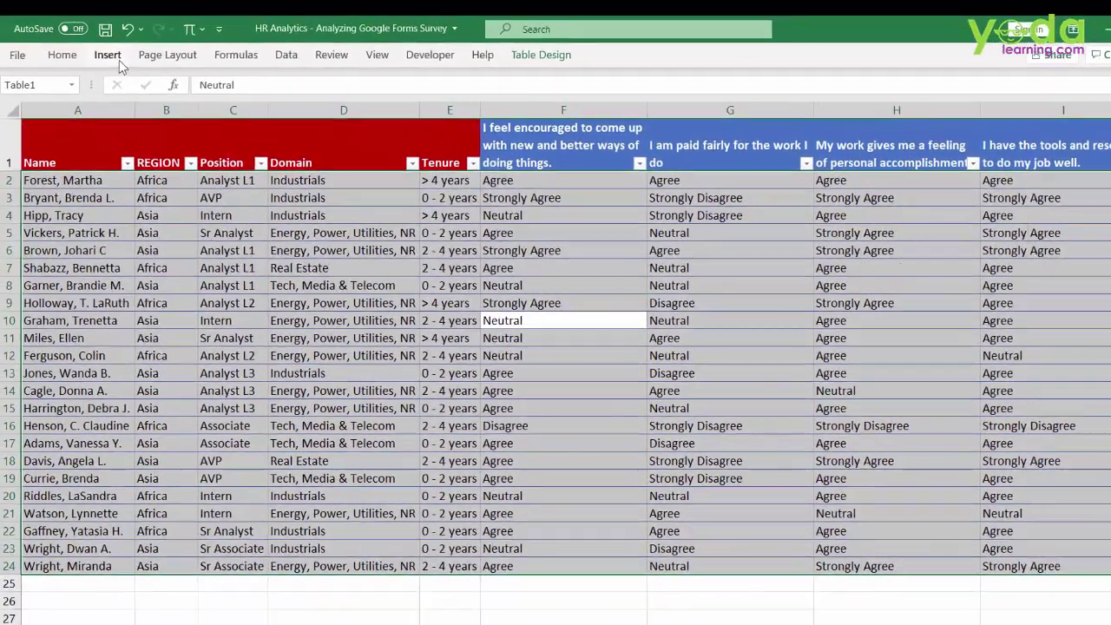
{"action": "left_click", "coordinate": [29, 91]}
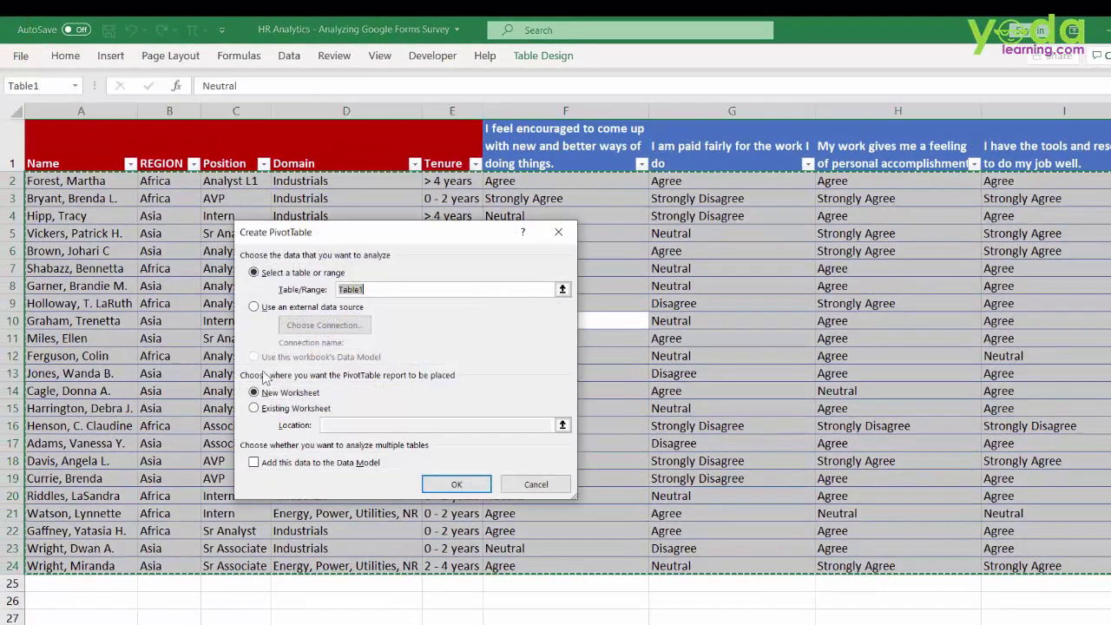
{"action": "left_click", "coordinate": [449, 486]}
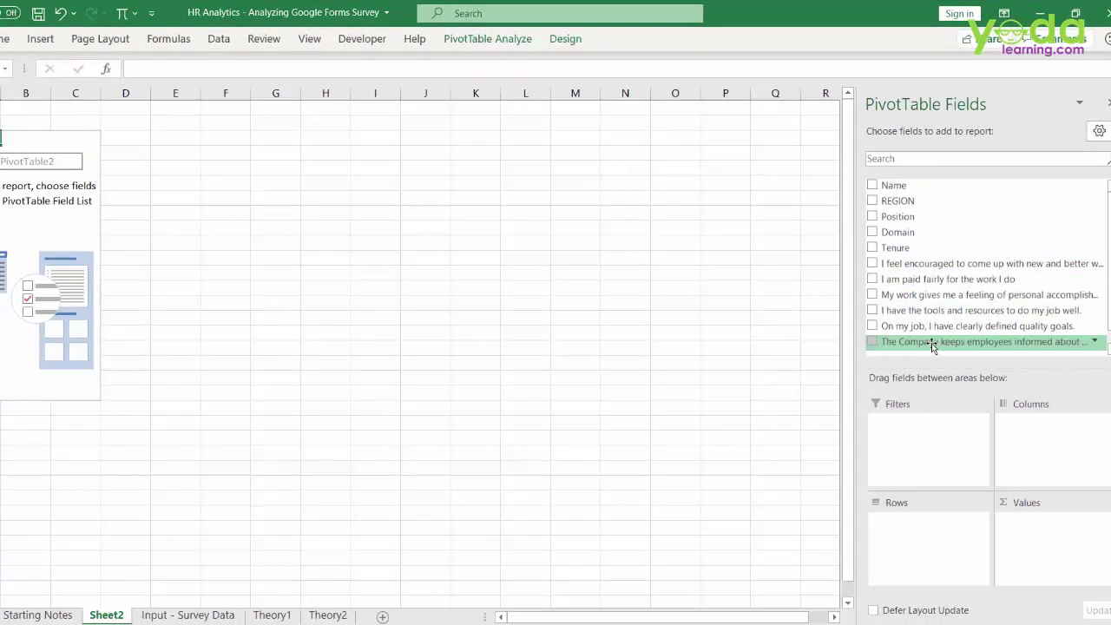
- Add all six survey question fields to the PivotTable's rows
{"action": "left_click", "coordinate": [872, 263]}
{"action": "left_click", "coordinate": [872, 279]}
{"action": "left_click", "coordinate": [873, 295]}
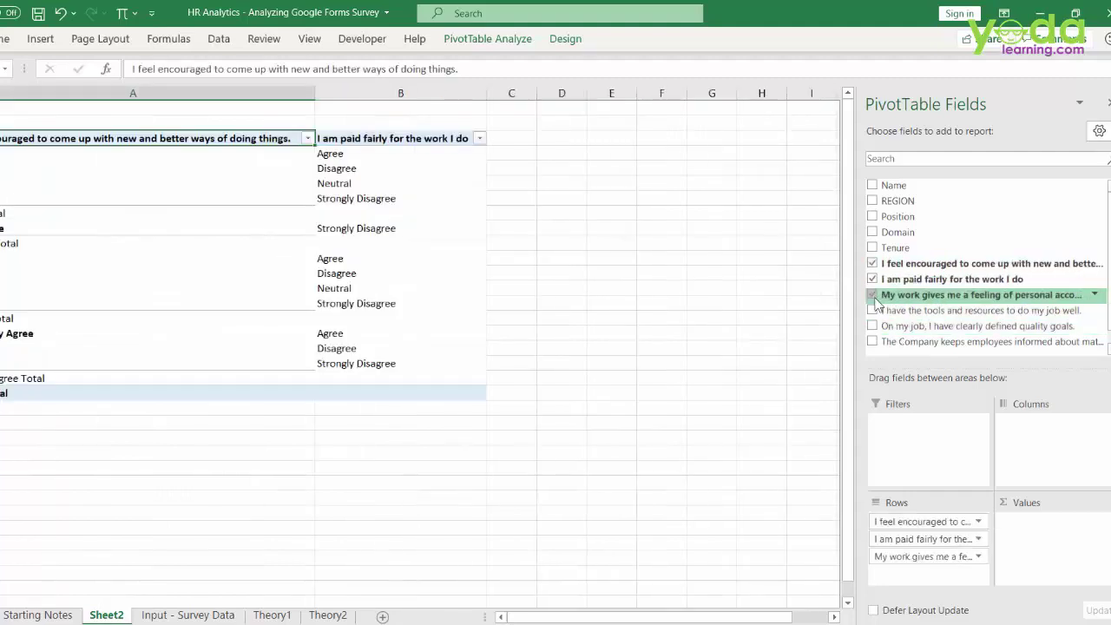
{"action": "left_click", "coordinate": [872, 310]}
{"action": "left_click", "coordinate": [872, 326]}
{"action": "left_click", "coordinate": [872, 341]}
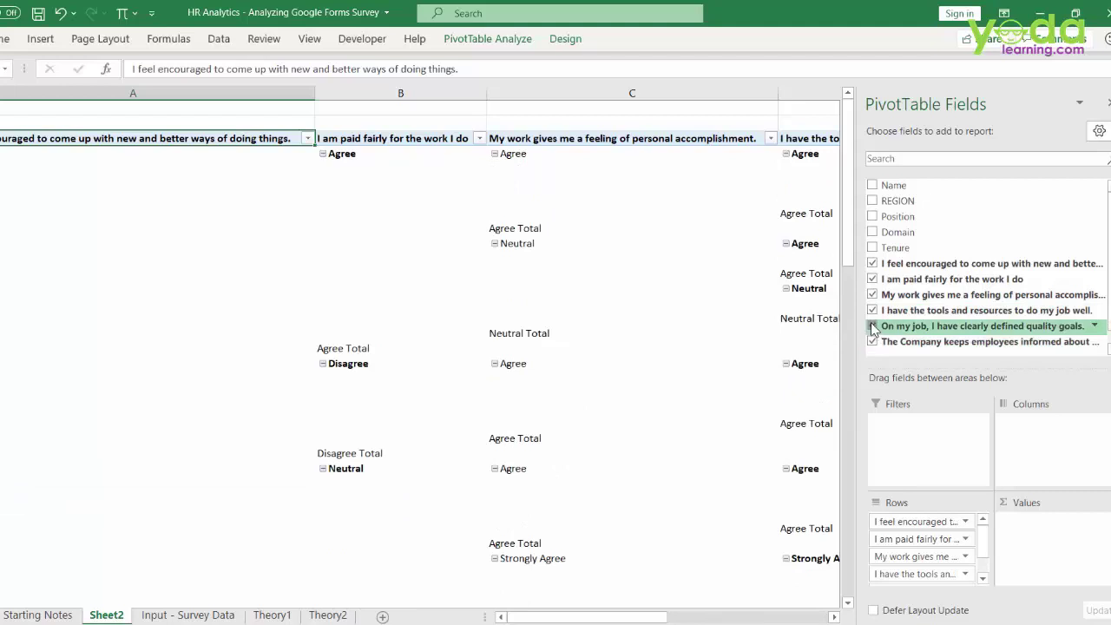
- Remove all six survey question fields from the PivotTable
{"action": "left_click", "coordinate": [872, 326]}
{"action": "left_click", "coordinate": [872, 310]}
{"action": "left_click", "coordinate": [873, 295]}
{"action": "left_click", "coordinate": [873, 279]}
{"action": "left_click", "coordinate": [873, 264]}
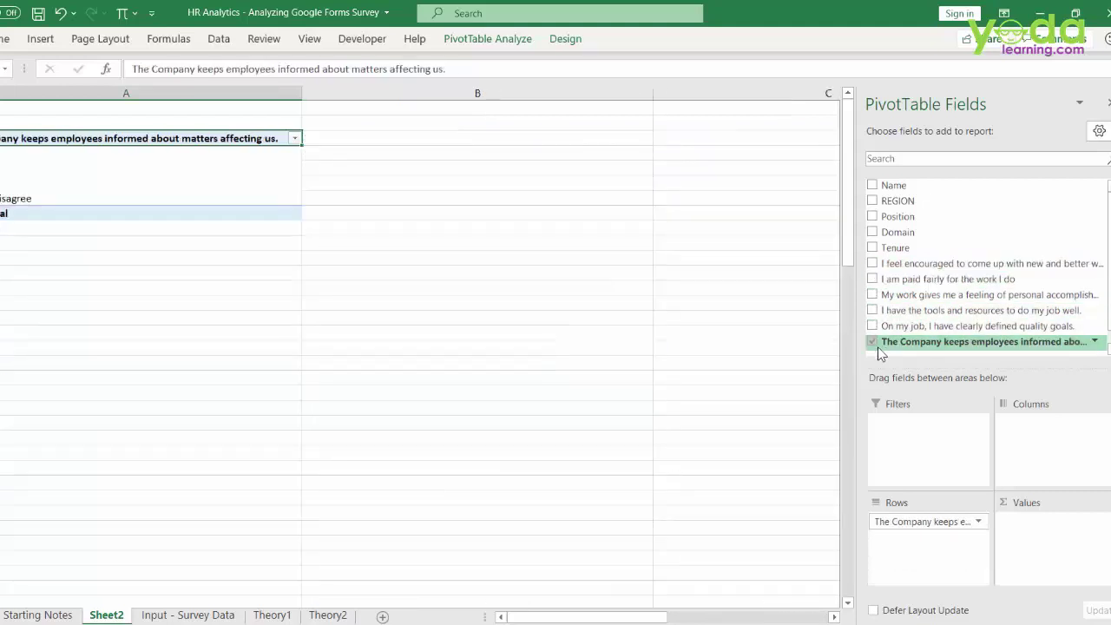
{"action": "left_click", "coordinate": [873, 342]}
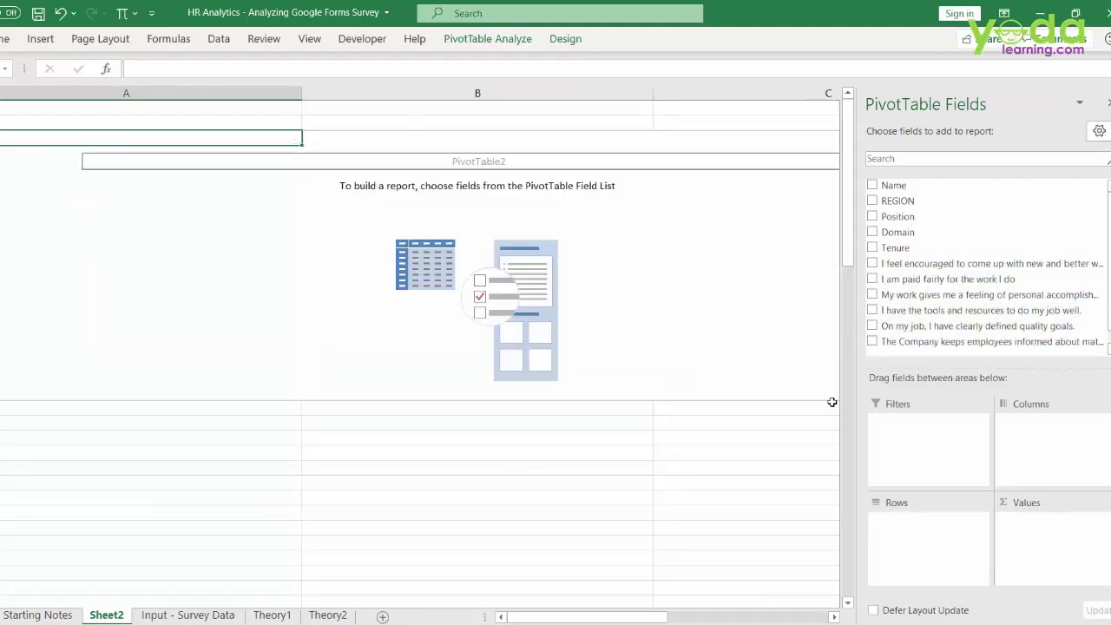
- Delete Sheet2, the worksheet holding the empty PivotTable
{"action": "right_click", "coordinate": [109, 617]}
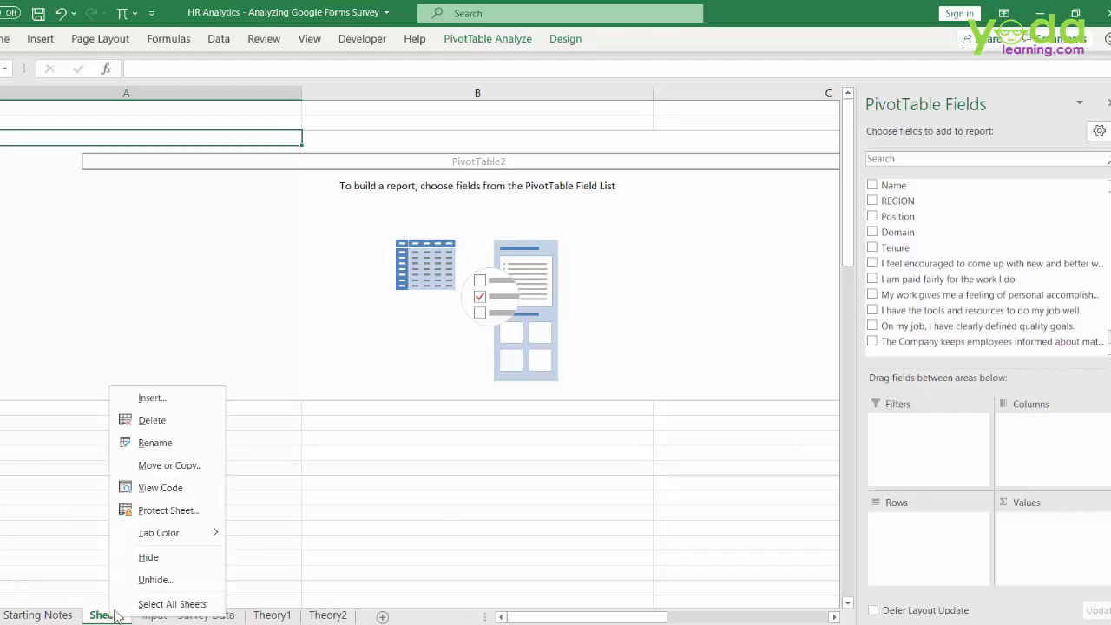
{"action": "left_click", "coordinate": [151, 422]}
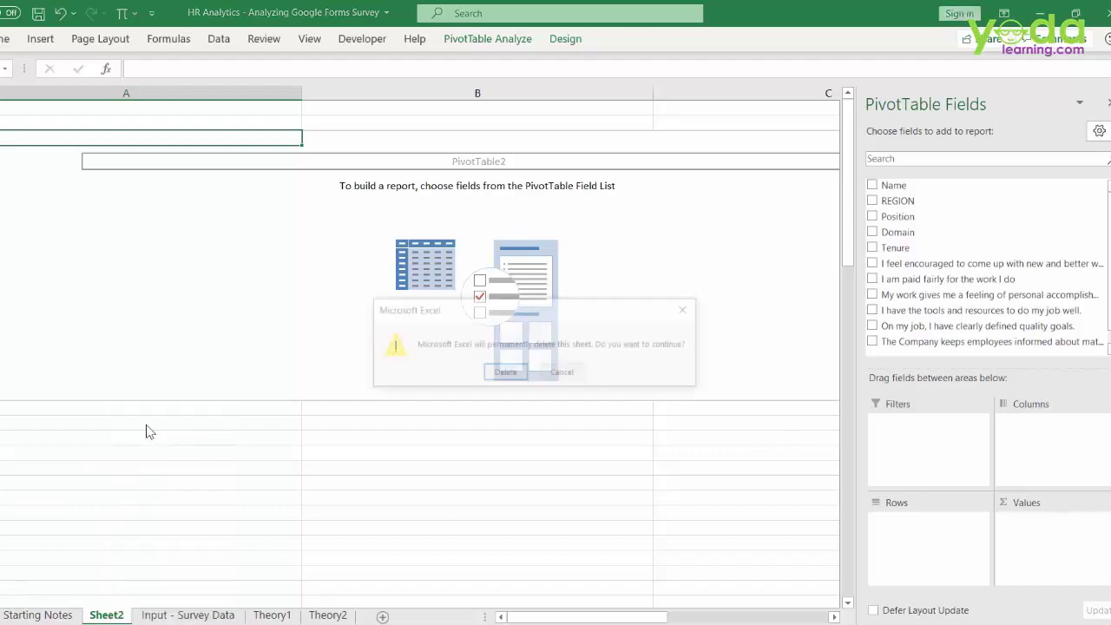
{"action": "left_click", "coordinate": [510, 374]}
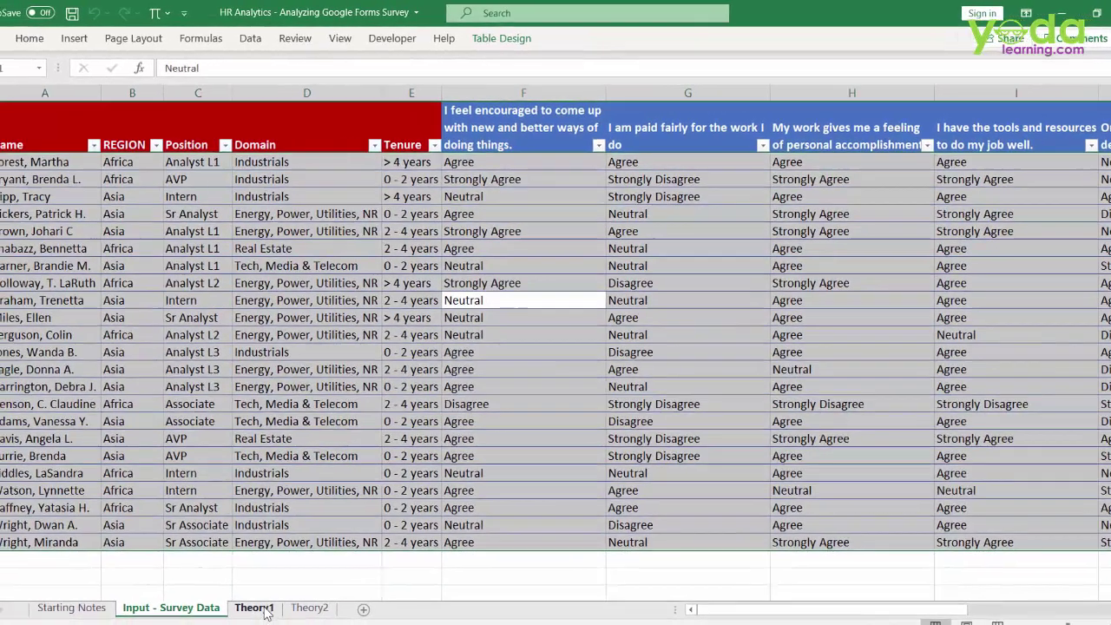
- Open the Theory1 sheet and examine how the cross-tab arranges respondents and questions compared with the flat file
{"action": "left_click", "coordinate": [230, 616]}
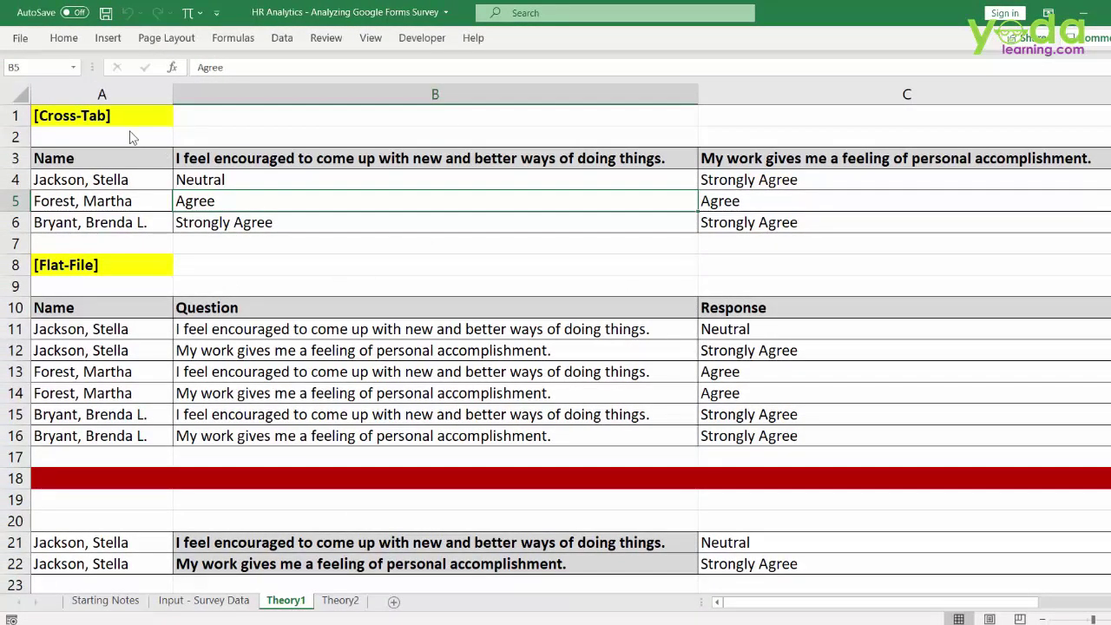
{"action": "left_click_drag", "start_coordinate": [130, 136], "coordinate": [40, 121]}
{"action": "mouse_move", "coordinate": [118, 297]}
{"action": "left_mouse_down"}
{"action": "mouse_move", "coordinate": [17, 260]}
{"action": "mouse_move", "coordinate": [12, 248]}
{"action": "left_mouse_up"}
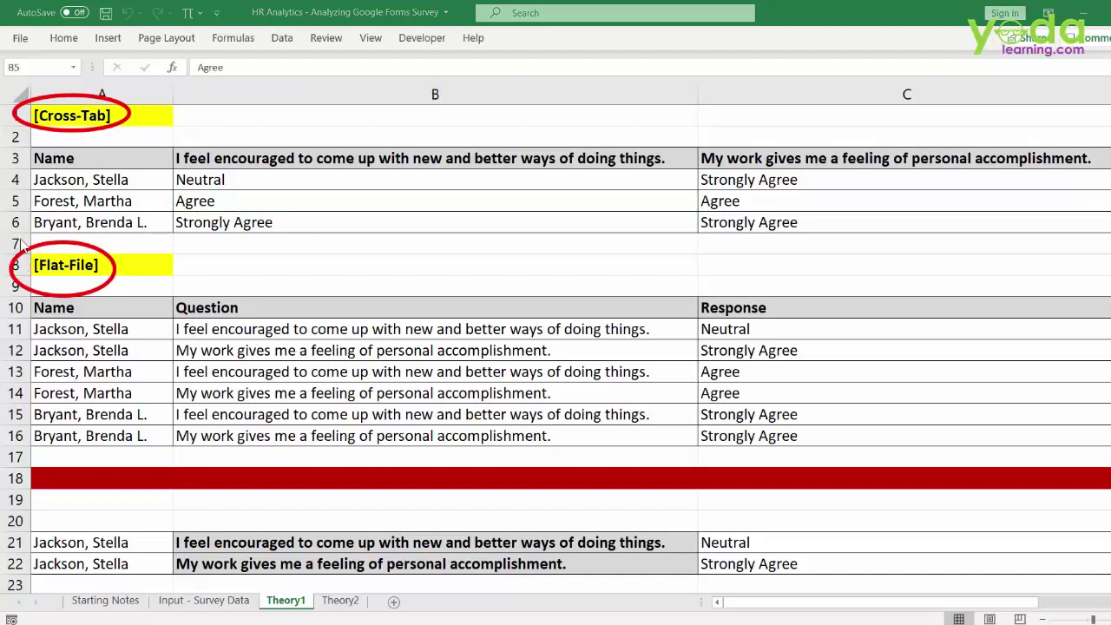
{"action": "left_click_drag", "start_coordinate": [171, 147], "coordinate": [169, 227]}
{"action": "left_click_drag", "start_coordinate": [33, 167], "coordinate": [872, 169]}
{"action": "left_click_drag", "start_coordinate": [144, 183], "coordinate": [165, 210]}
{"action": "left_click_drag", "start_coordinate": [306, 149], "coordinate": [314, 137]}
{"action": "left_click_drag", "start_coordinate": [747, 147], "coordinate": [758, 138]}
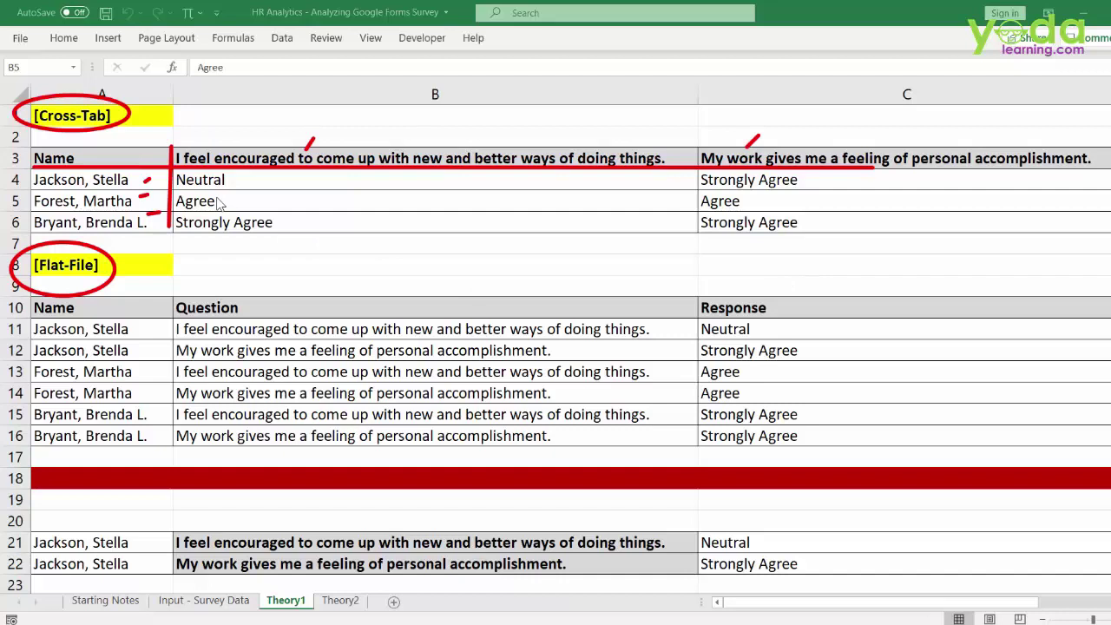
{"action": "left_click_drag", "start_coordinate": [76, 139], "coordinate": [59, 245]}
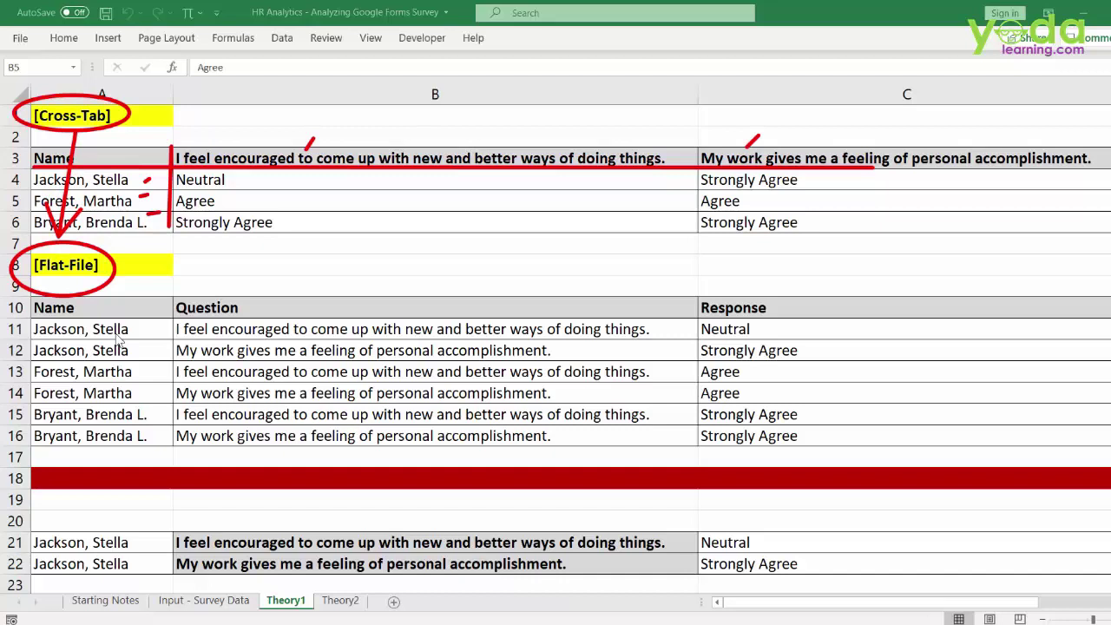
- Examine the flat-file rows for the first respondent, matching each question with its response
{"action": "mouse_move", "coordinate": [135, 329]}
{"action": "left_mouse_down"}
{"action": "mouse_move", "coordinate": [156, 329]}
{"action": "mouse_move", "coordinate": [161, 351]}
{"action": "left_mouse_up"}
{"action": "mouse_move", "coordinate": [651, 329]}
{"action": "left_mouse_down"}
{"action": "mouse_move", "coordinate": [670, 329]}
{"action": "mouse_move", "coordinate": [673, 352]}
{"action": "left_mouse_up"}
{"action": "left_click_drag", "start_coordinate": [771, 328], "coordinate": [838, 348]}
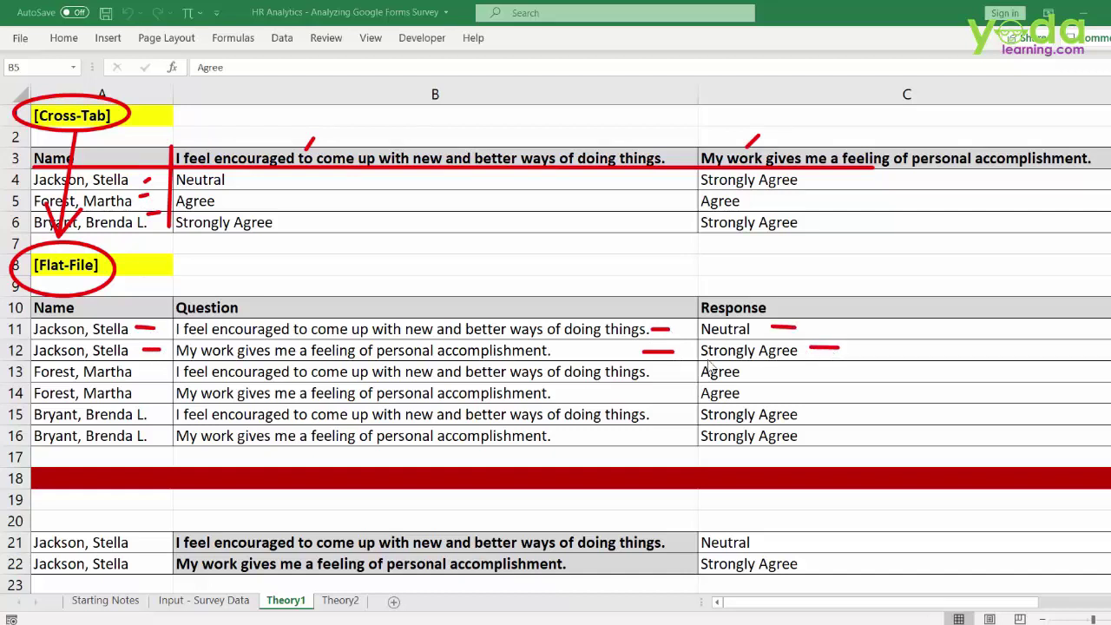
{"action": "key", "text": "Escape"}
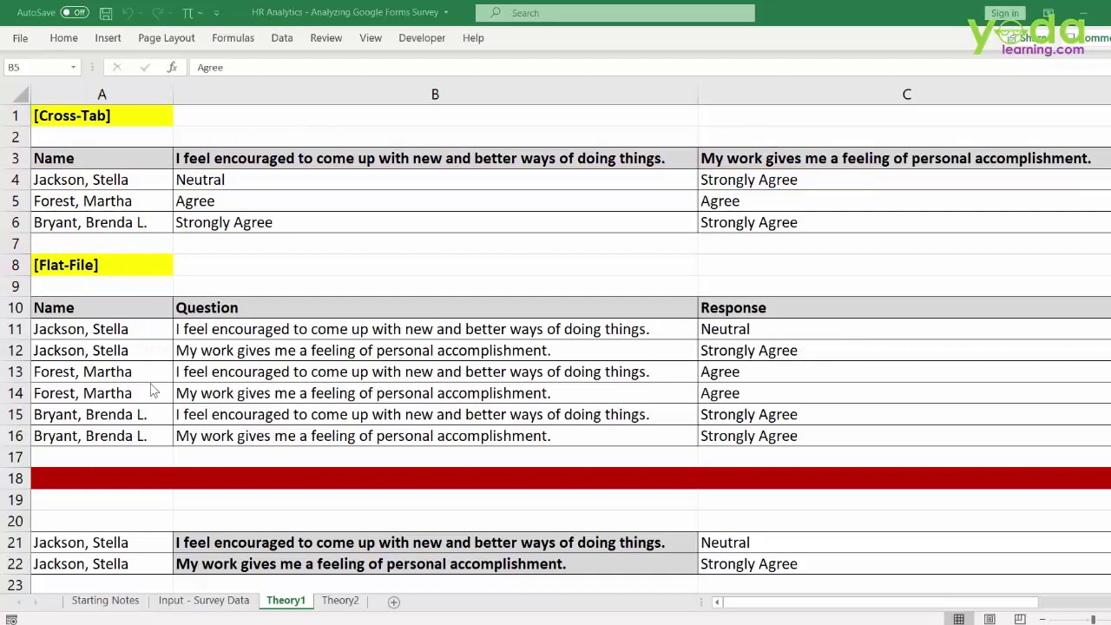
{"action": "left_click_drag", "start_coordinate": [27, 319], "coordinate": [792, 343]}
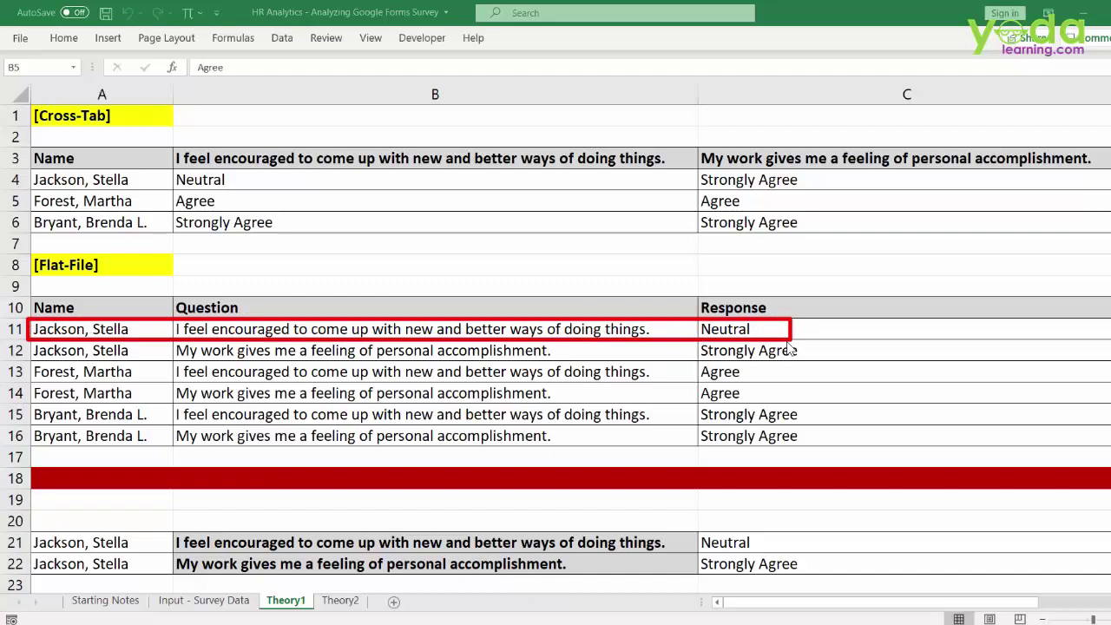
{"action": "key", "text": "Escape"}
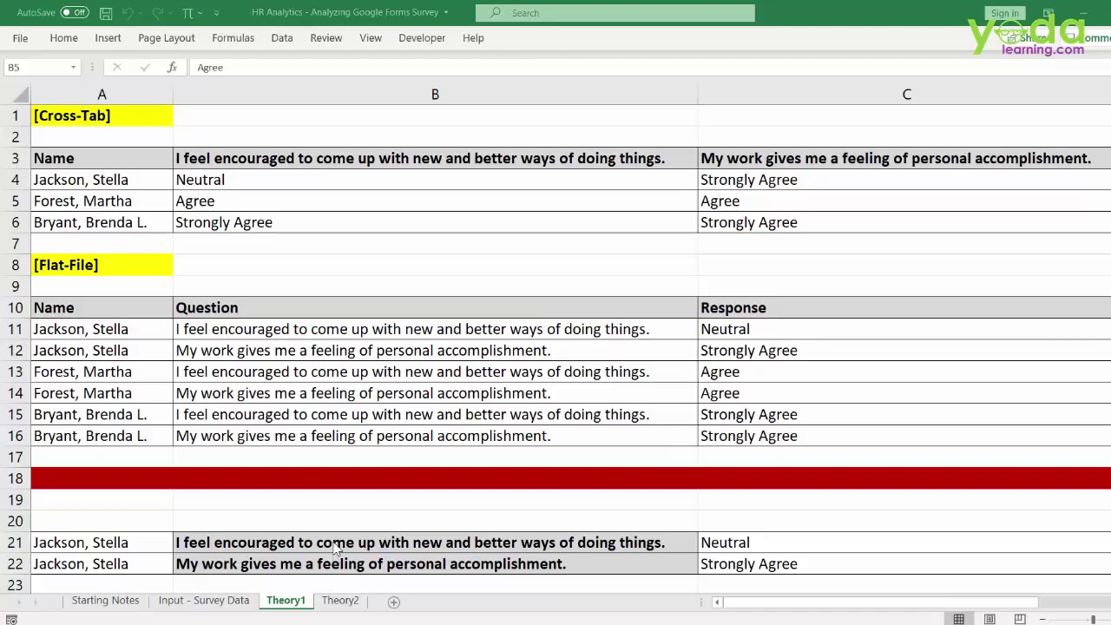
{"action": "key", "text": "ctrl+c"}
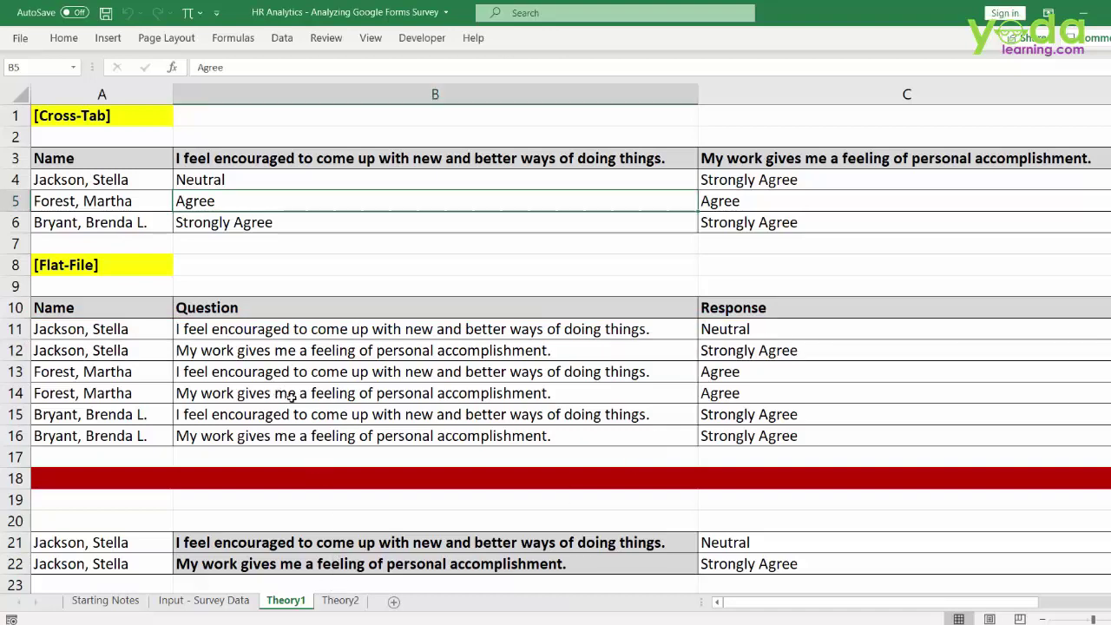
- Open the Theory2 sheet and examine the cross-tab's Dept column and grade headings
{"action": "left_click", "coordinate": [339, 600]}
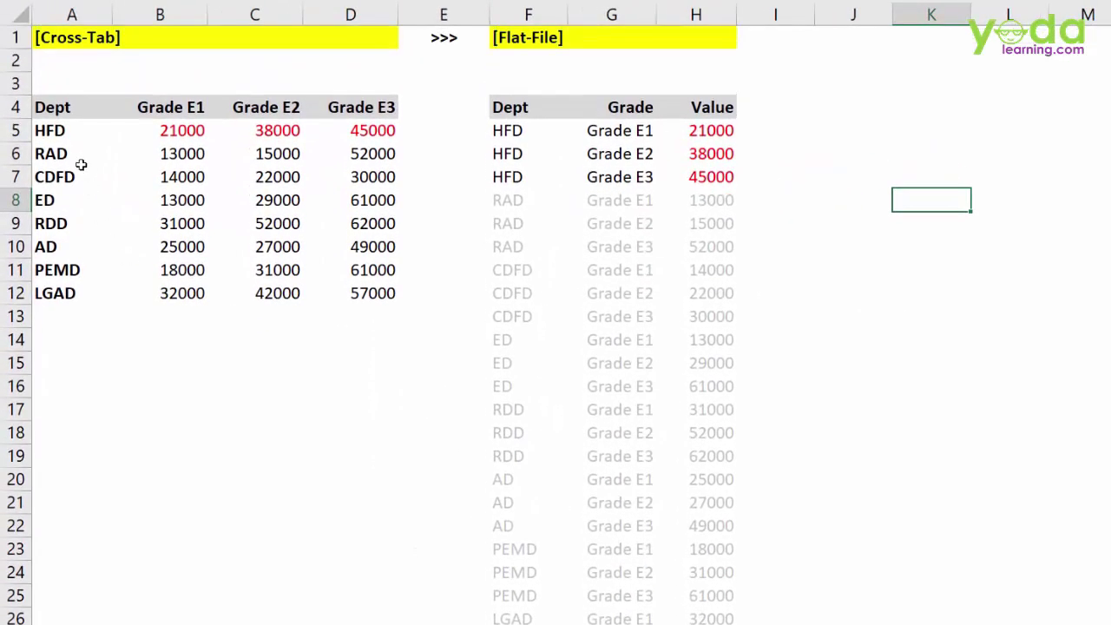
{"action": "left_click_drag", "start_coordinate": [62, 111], "coordinate": [55, 287]}
{"action": "left_click_drag", "start_coordinate": [63, 107], "coordinate": [377, 101]}
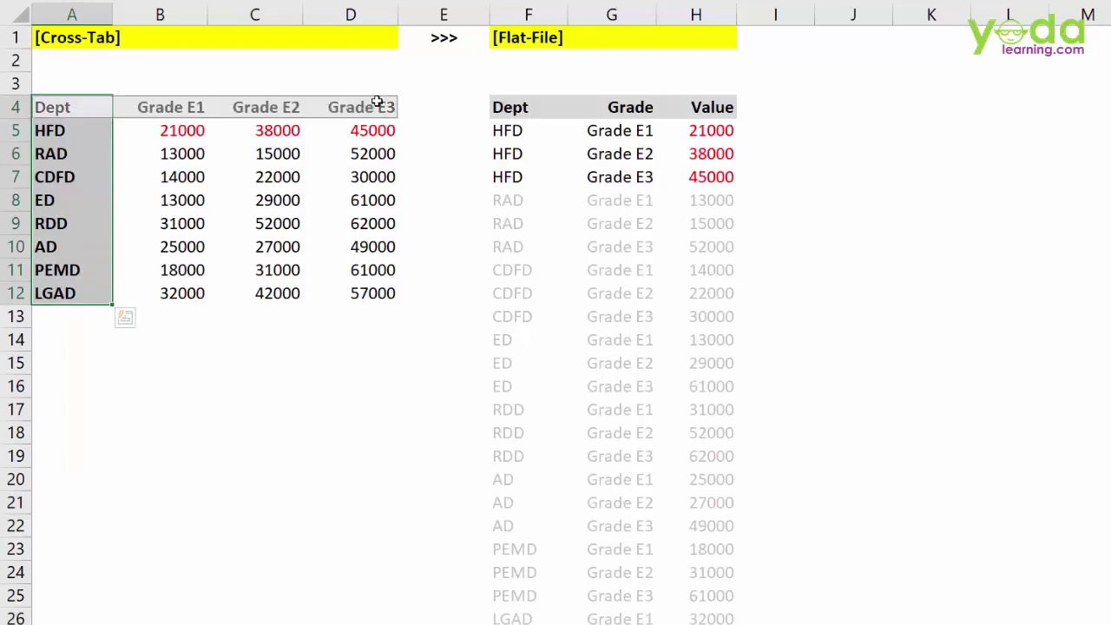
{"action": "key", "text": "ctrl+q"}
{"action": "left_click", "coordinate": [392, 176]}
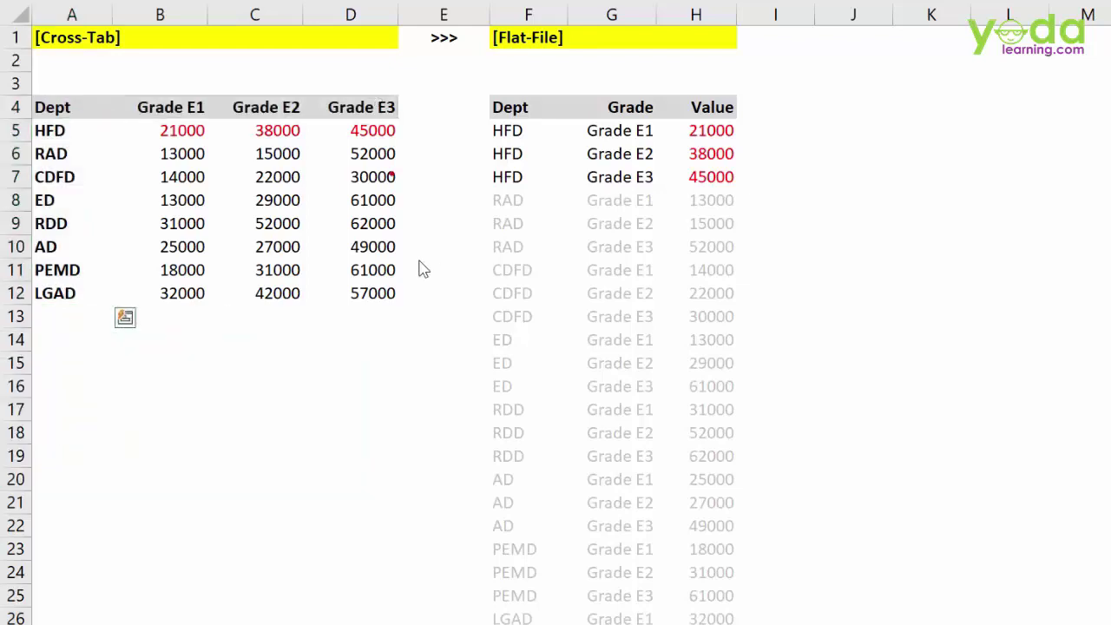
- Trace how the HFD department and its three grade headings carry over from the cross-tab to the flat file
{"action": "left_click_drag", "start_coordinate": [102, 98], "coordinate": [103, 302]}
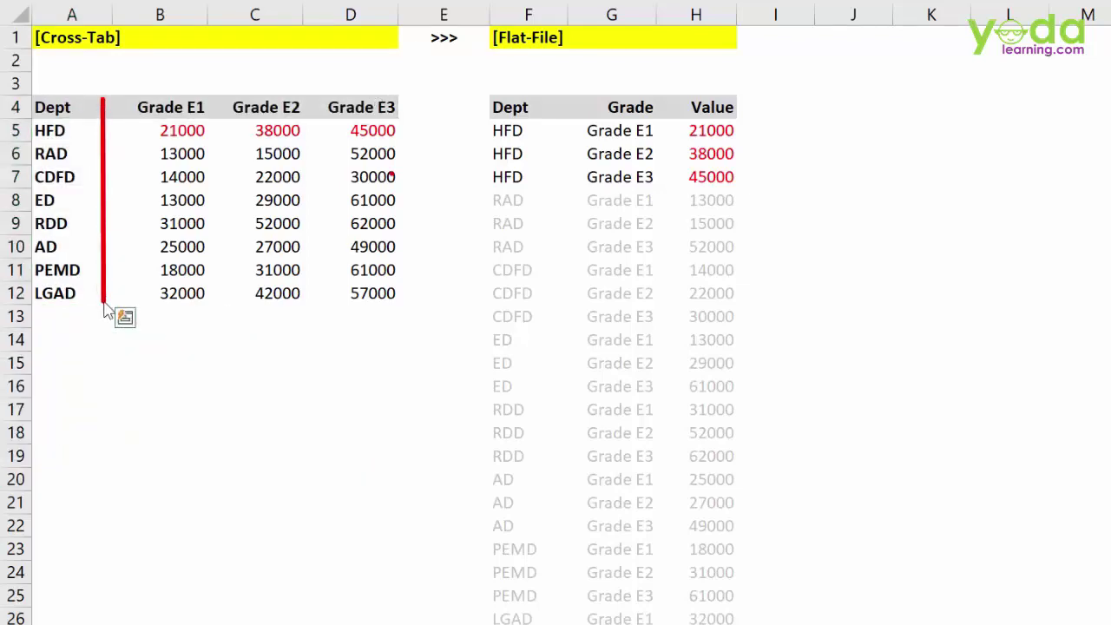
{"action": "left_click_drag", "start_coordinate": [35, 122], "coordinate": [399, 118]}
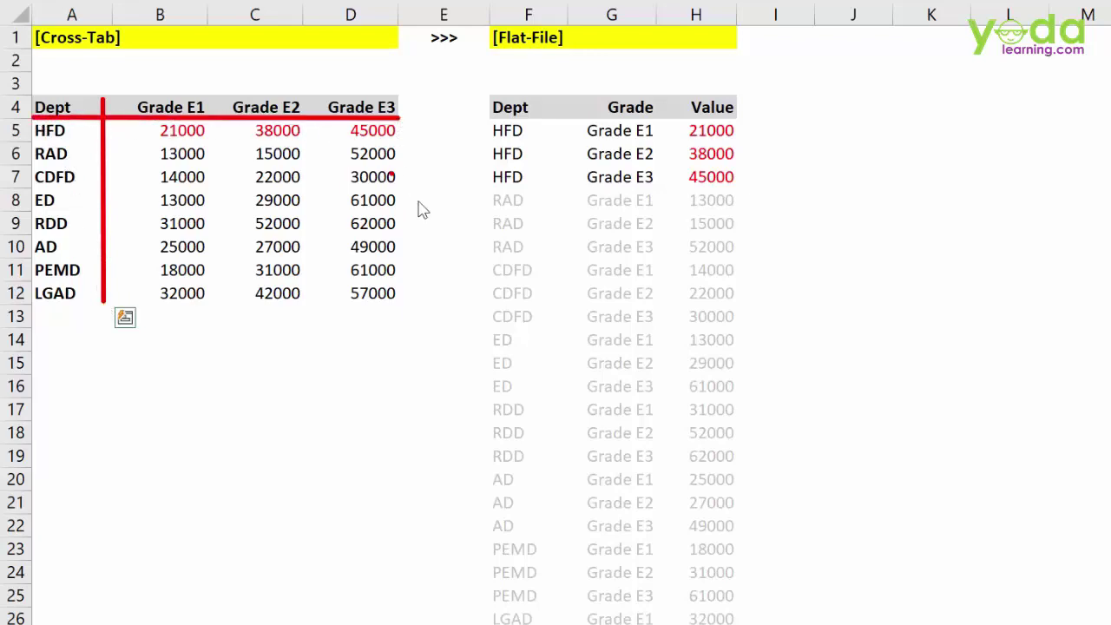
{"action": "left_click_drag", "start_coordinate": [417, 201], "coordinate": [464, 201]}
{"action": "left_click_drag", "start_coordinate": [33, 119], "coordinate": [98, 143]}
{"action": "mouse_move", "coordinate": [476, 113]}
{"action": "left_mouse_down"}
{"action": "mouse_move", "coordinate": [563, 203]}
{"action": "mouse_move", "coordinate": [557, 196]}
{"action": "left_mouse_up"}
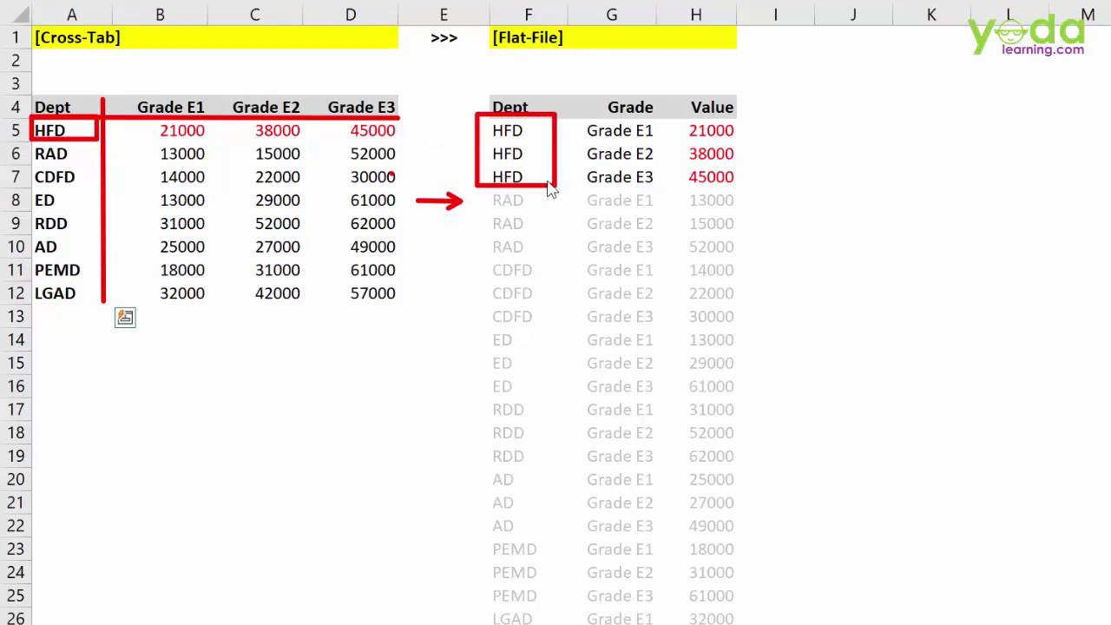
{"action": "mouse_move", "coordinate": [225, 102]}
{"action": "left_mouse_down"}
{"action": "mouse_move", "coordinate": [591, 142]}
{"action": "mouse_move", "coordinate": [591, 182]}
{"action": "left_mouse_up"}
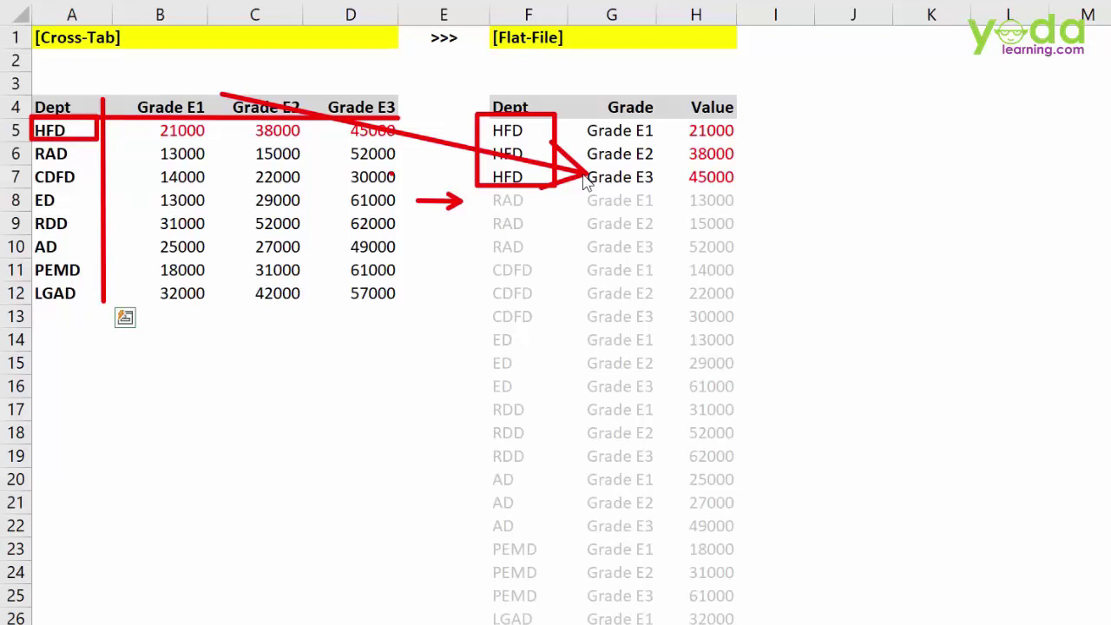
- Compare the cross-tab's grade values with the remaining department rows in the flat file
{"action": "key", "text": "Escape"}
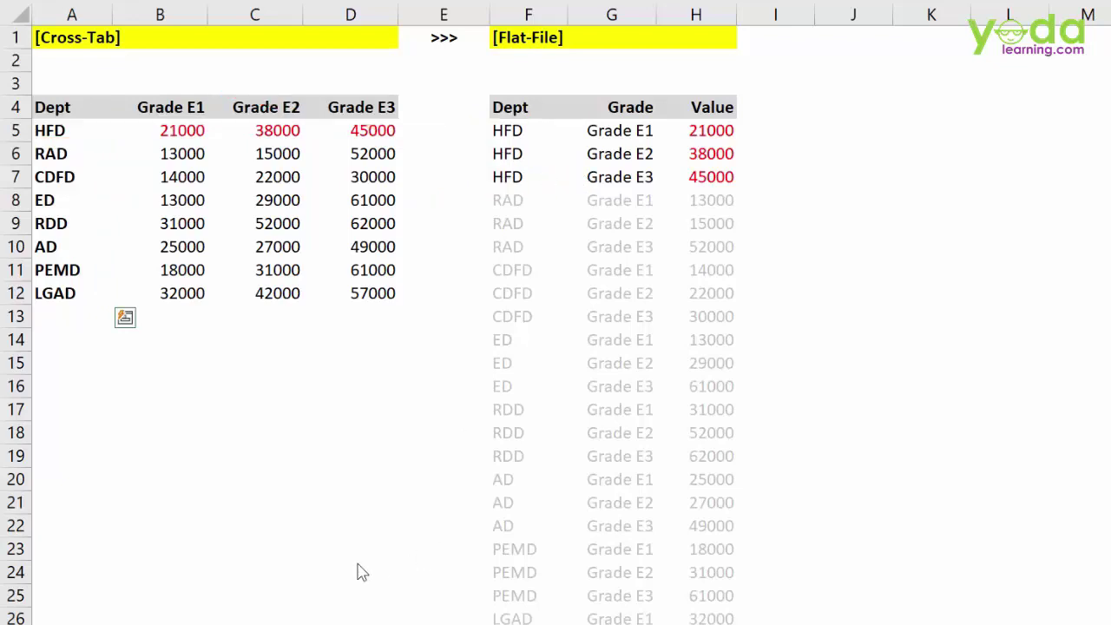
{"action": "left_click", "coordinate": [199, 198]}
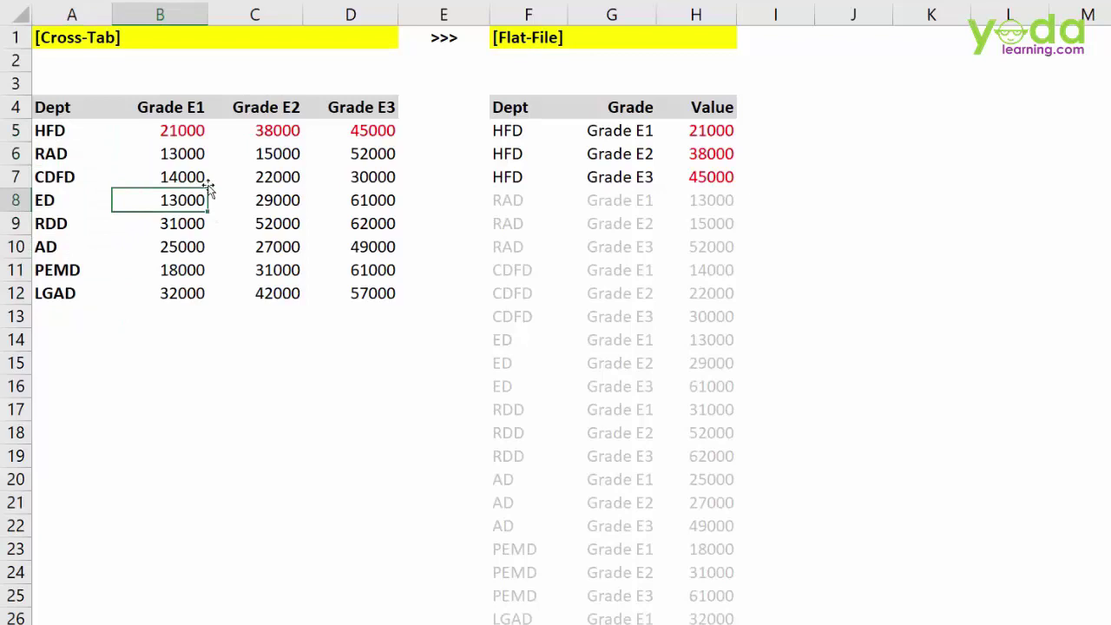
{"action": "left_click", "coordinate": [222, 153]}
{"action": "left_click", "coordinate": [556, 198]}
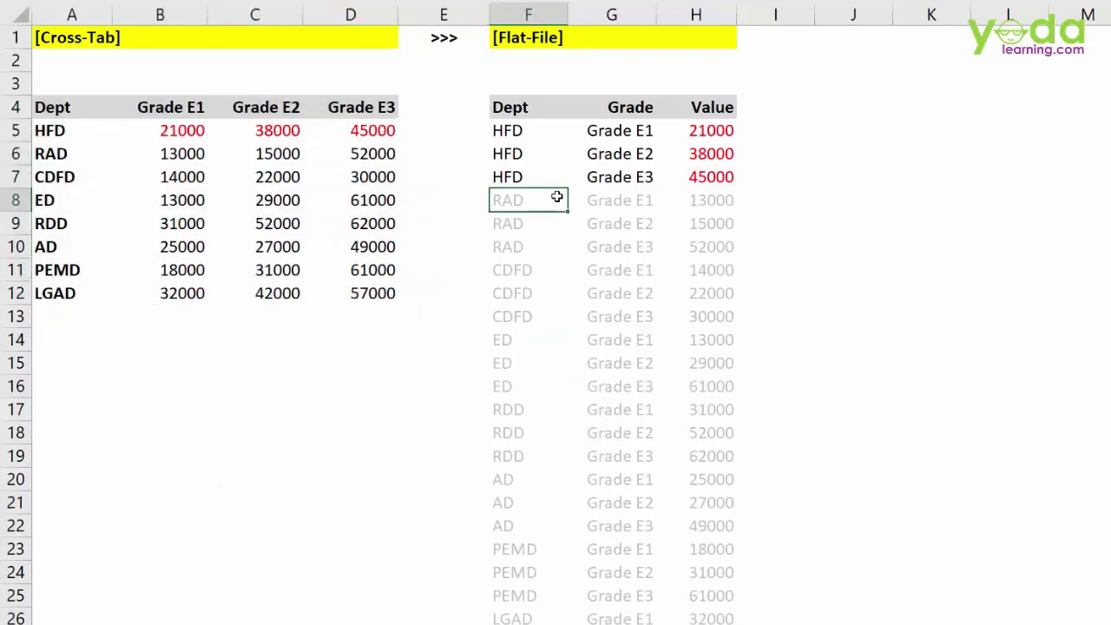
{"action": "key", "text": "ctrl+a"}
- Try pasting a transposed copy of the whole cross-tab at cell A15, and undo the paste
{"action": "left_click", "coordinate": [257, 158]}
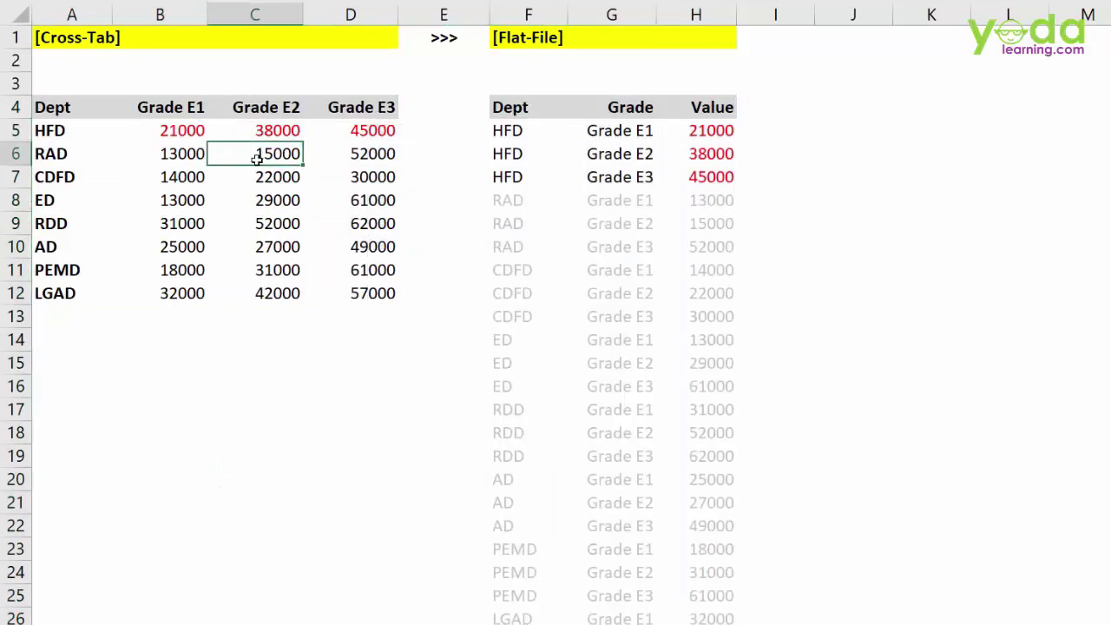
{"action": "key", "text": "ctrl+a"}
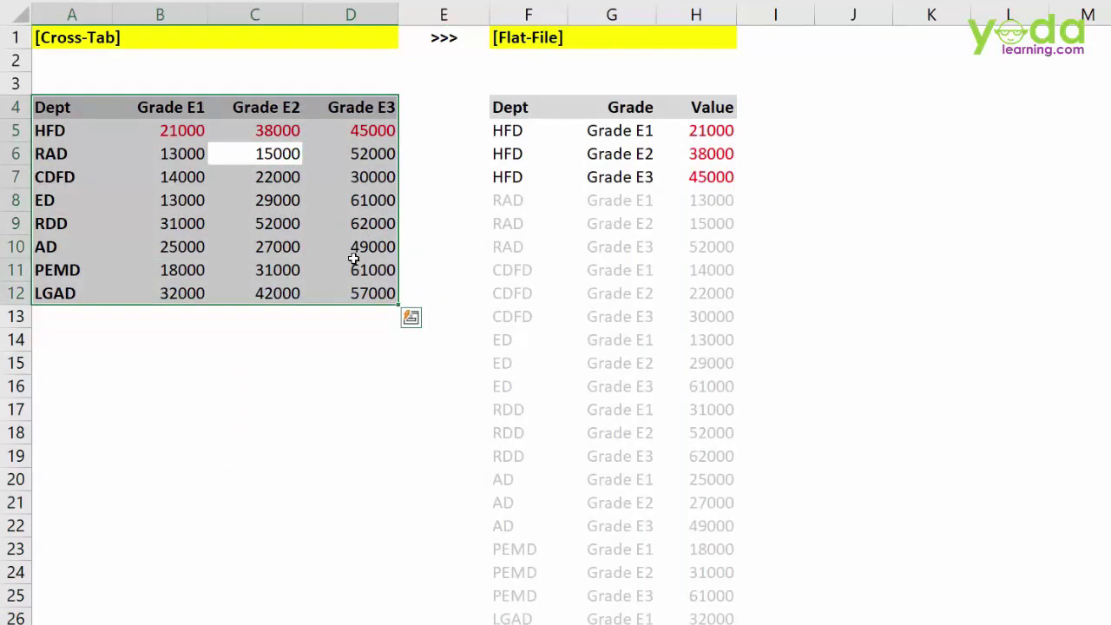
{"action": "key", "text": "ctrl+c"}
{"action": "right_click", "coordinate": [52, 363]}
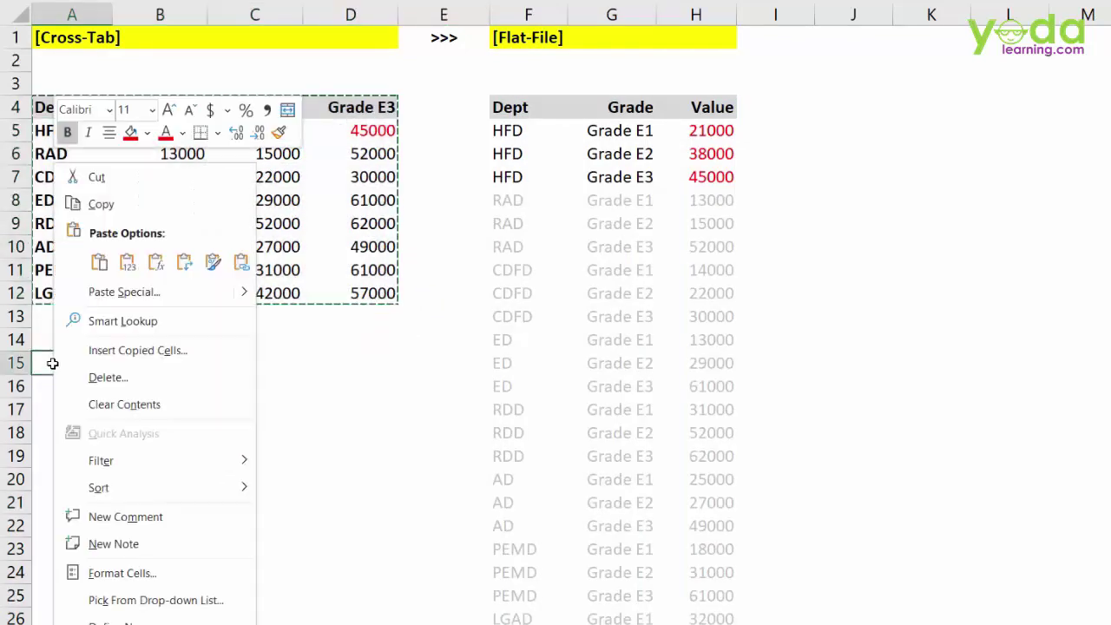
{"action": "left_click", "coordinate": [121, 292]}
{"action": "left_click", "coordinate": [215, 380]}
{"action": "left_click", "coordinate": [228, 414]}
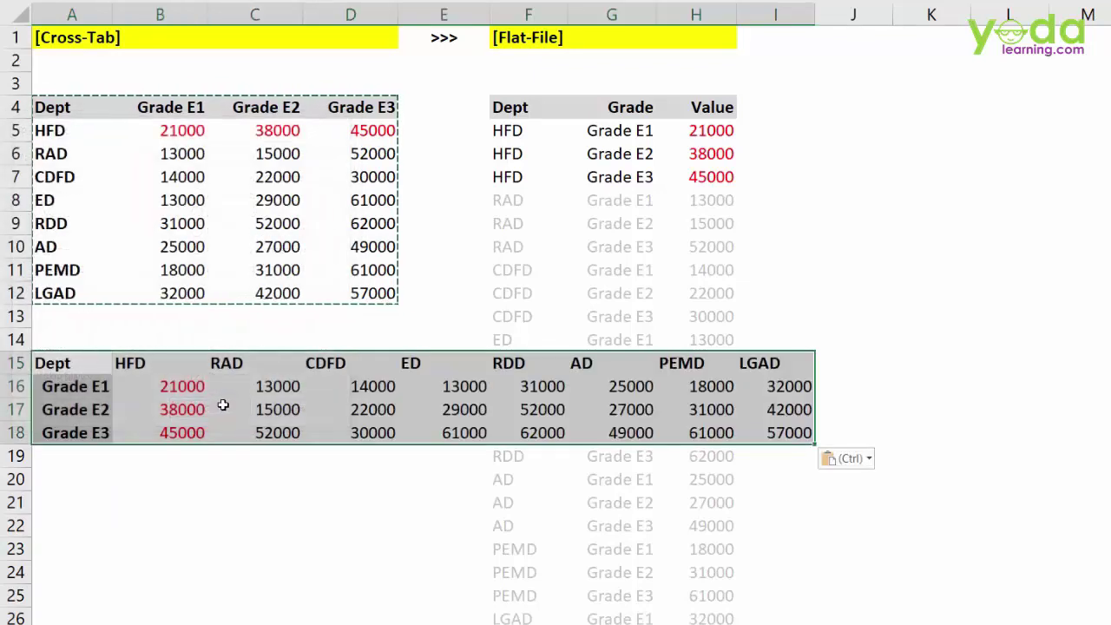
{"action": "key", "text": "ctrl+z"}
- Load the cross-tab range A4:D12 into the Power Query Editor as a table with headers
{"action": "left_click", "coordinate": [267, 223]}
{"action": "key", "text": "ctrl+a"}
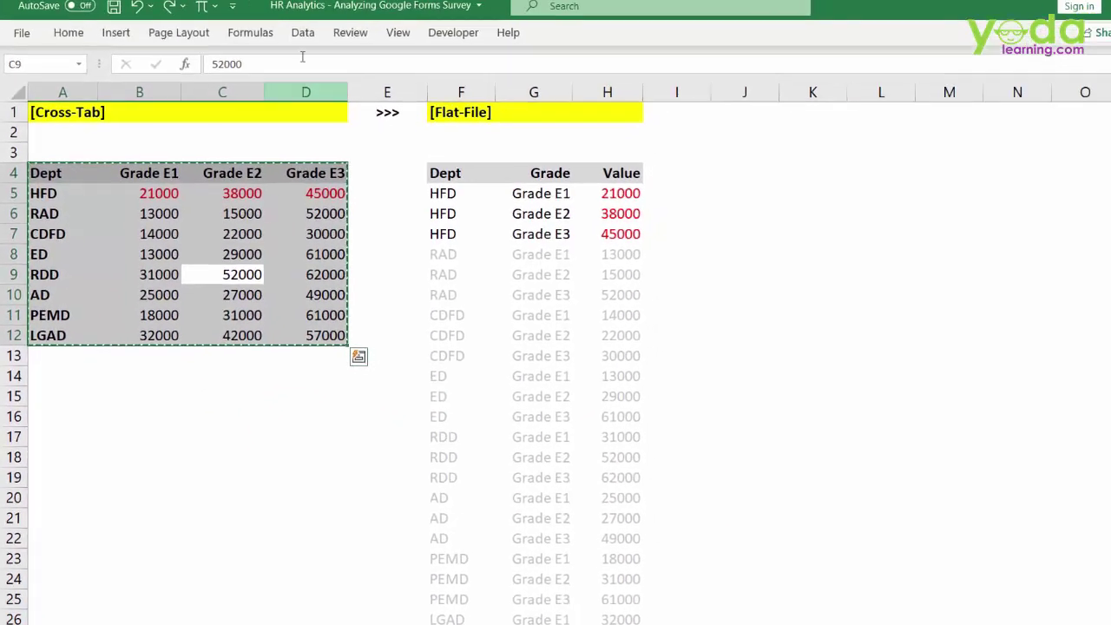
{"action": "left_click", "coordinate": [304, 34]}
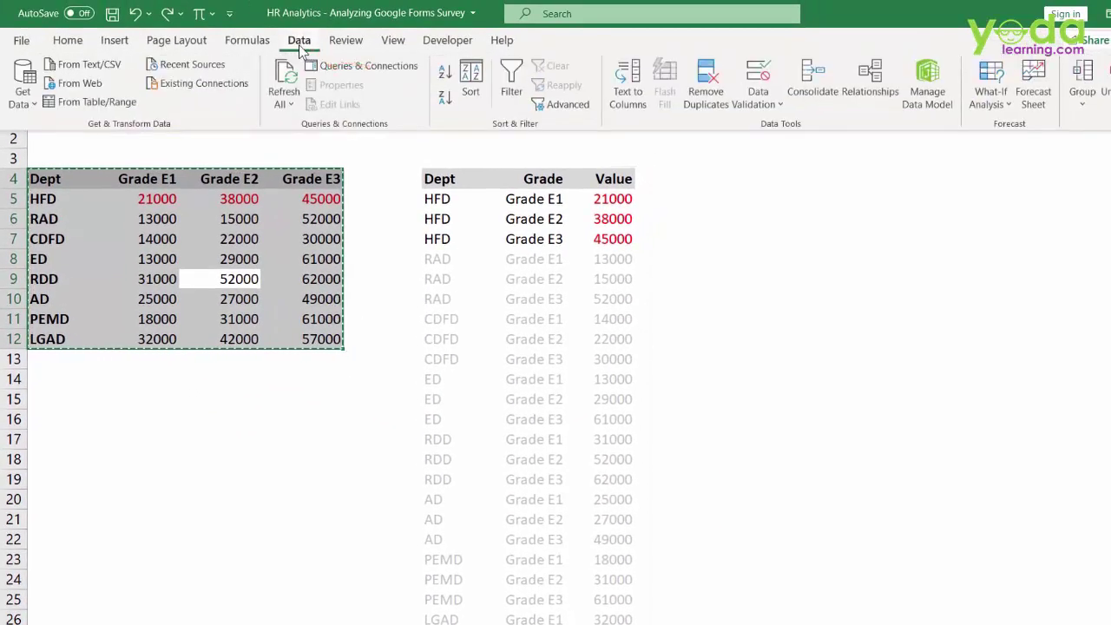
{"action": "left_click", "coordinate": [91, 104]}
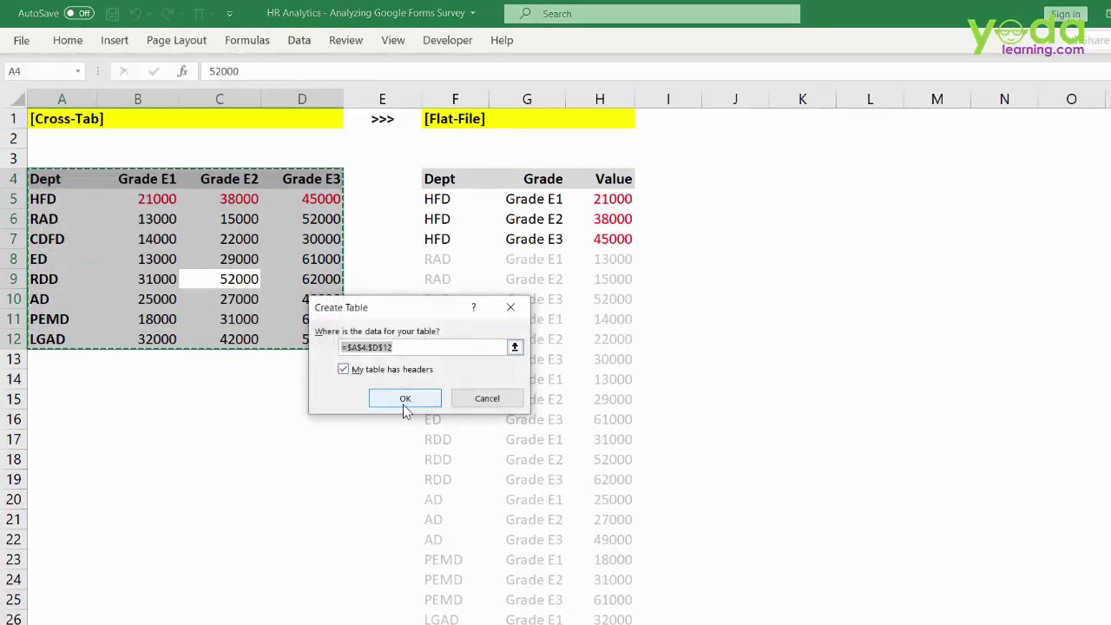
{"action": "left_click", "coordinate": [402, 404]}
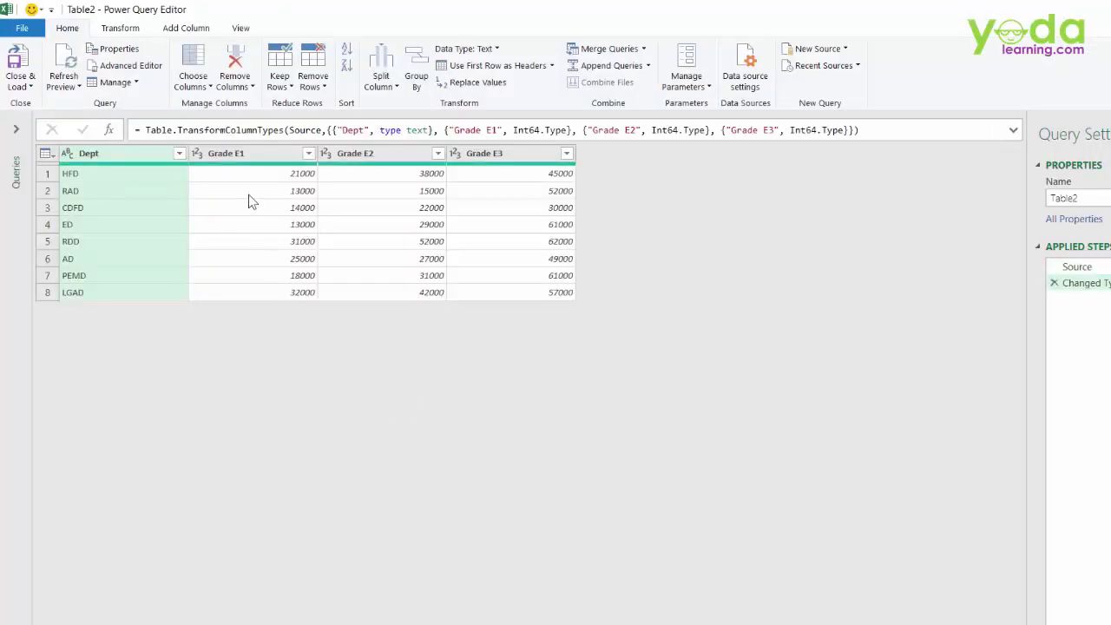
- Unpivot the Grade E1, Grade E2 and Grade E3 columns, keeping Dept as the fixed column
{"action": "left_click", "coordinate": [243, 158]}
{"action": "left_click", "coordinate": [358, 156], "text": "shift"}
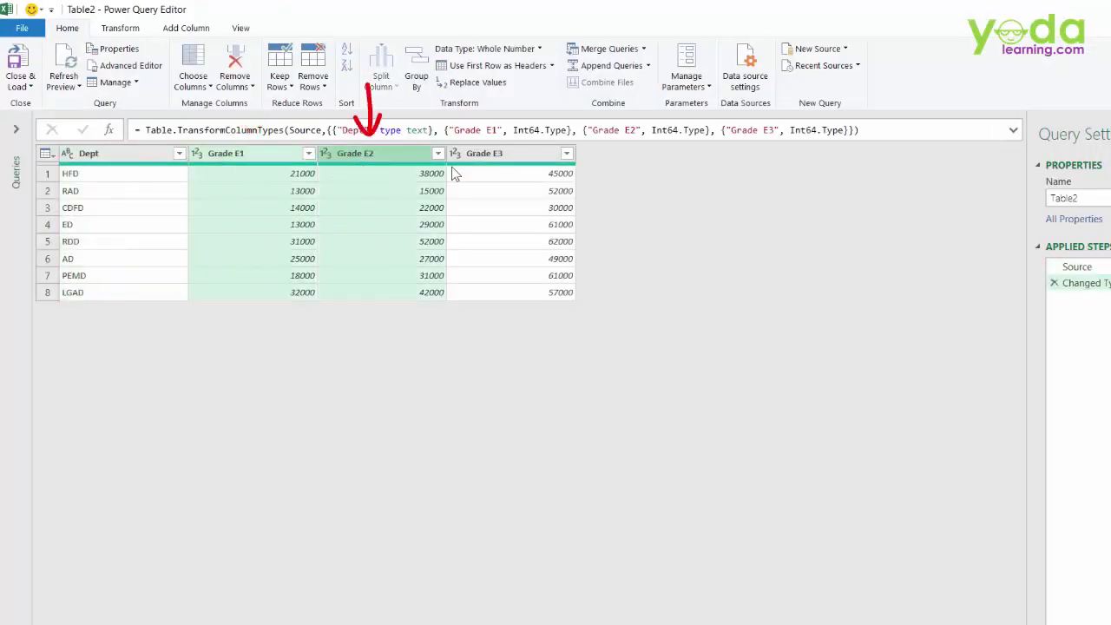
{"action": "left_click", "coordinate": [486, 158], "text": "shift"}
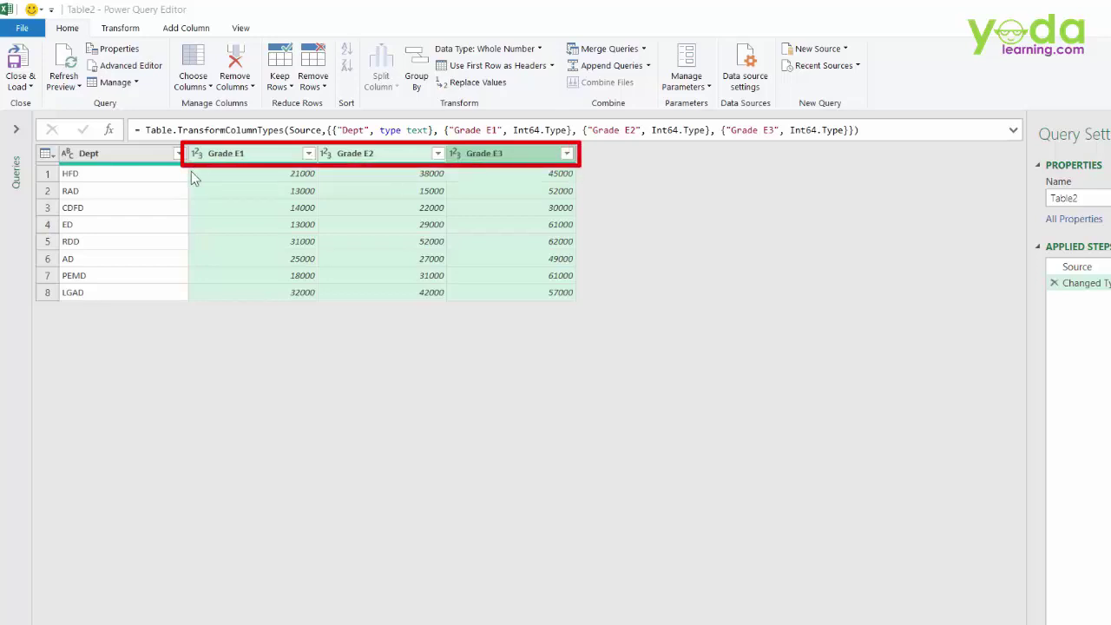
{"action": "left_click_drag", "start_coordinate": [186, 166], "coordinate": [240, 599]}
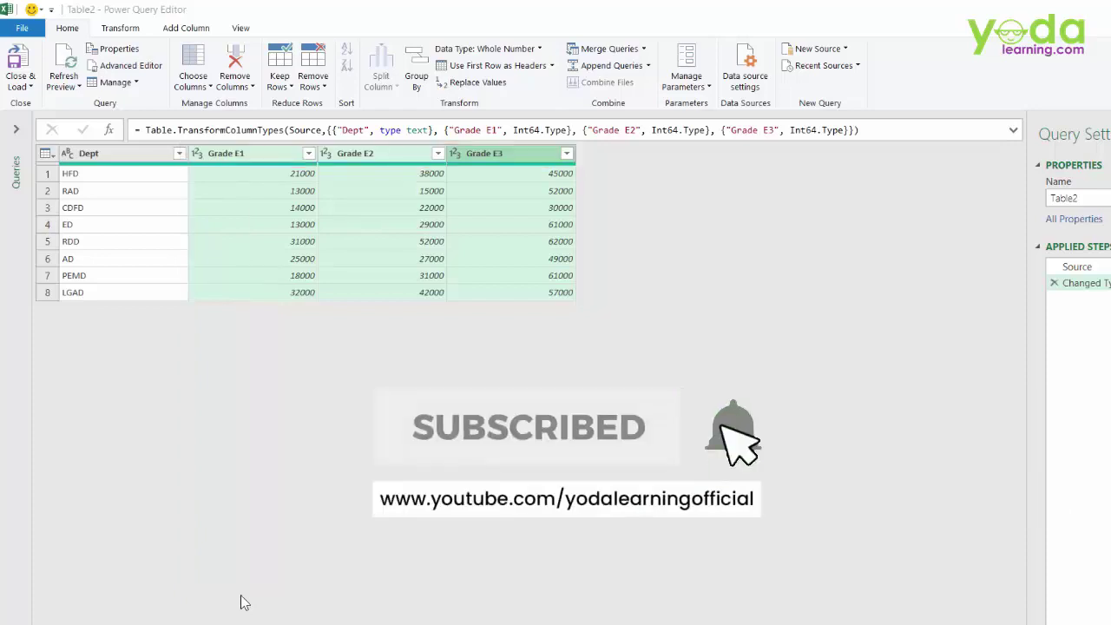
{"action": "left_click", "coordinate": [238, 152]}
{"action": "left_click", "coordinate": [379, 156], "text": "ctrl"}
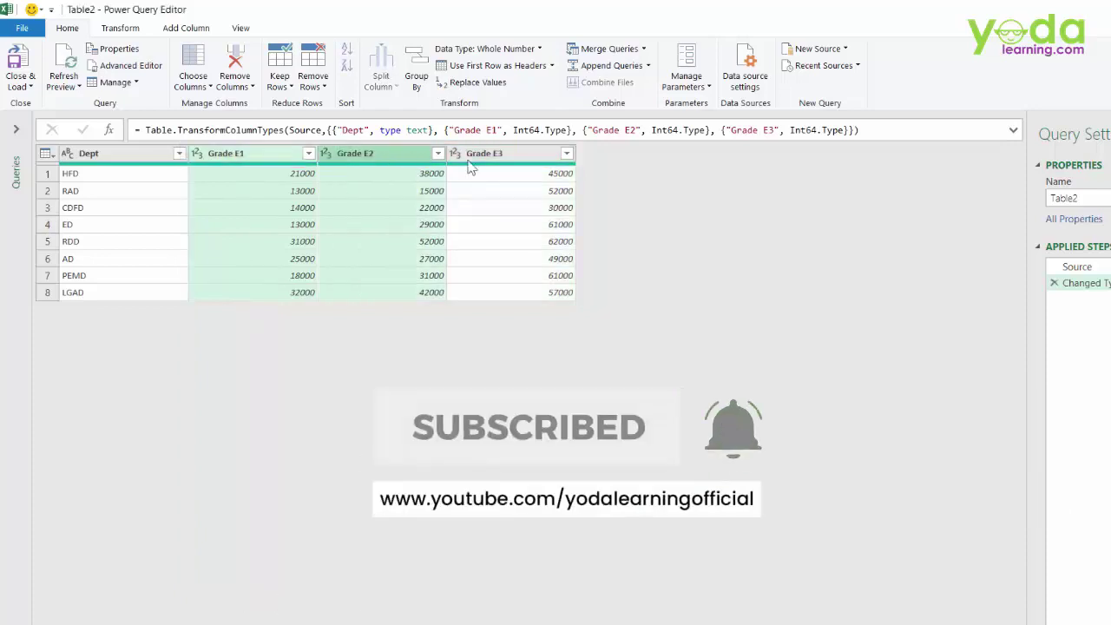
{"action": "left_click", "coordinate": [498, 156], "text": "ctrl"}
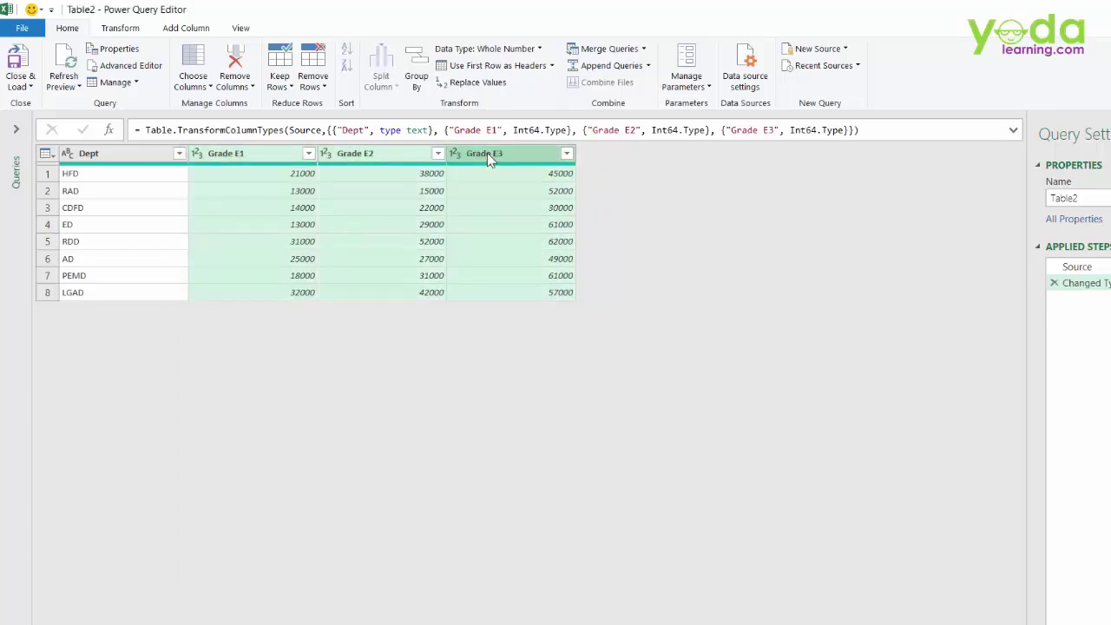
{"action": "left_click", "coordinate": [119, 30]}
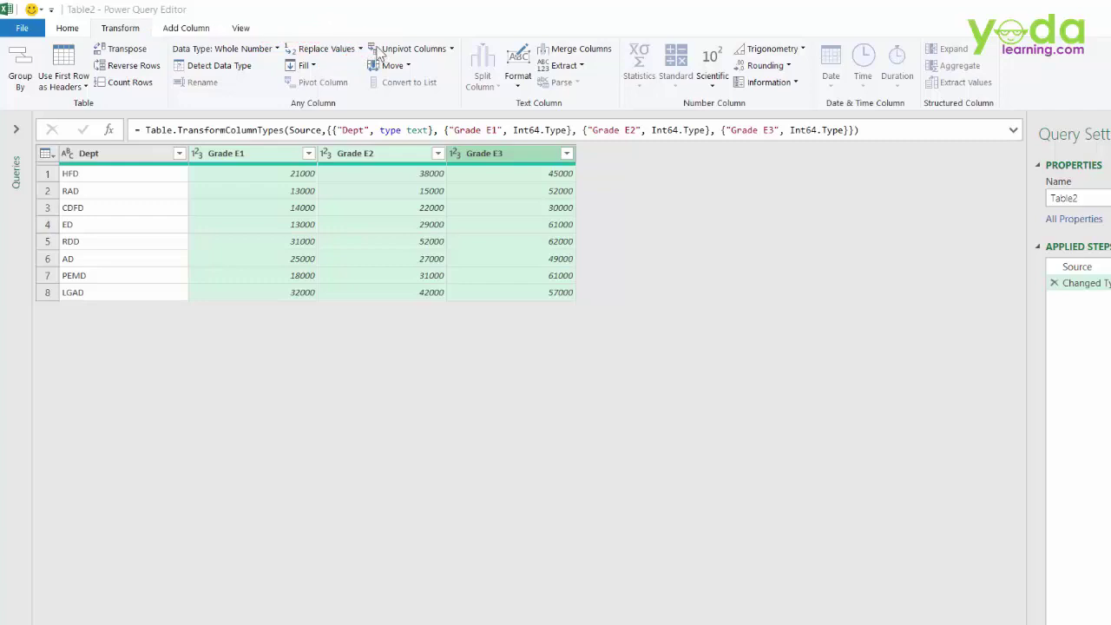
{"action": "right_click", "coordinate": [363, 160]}
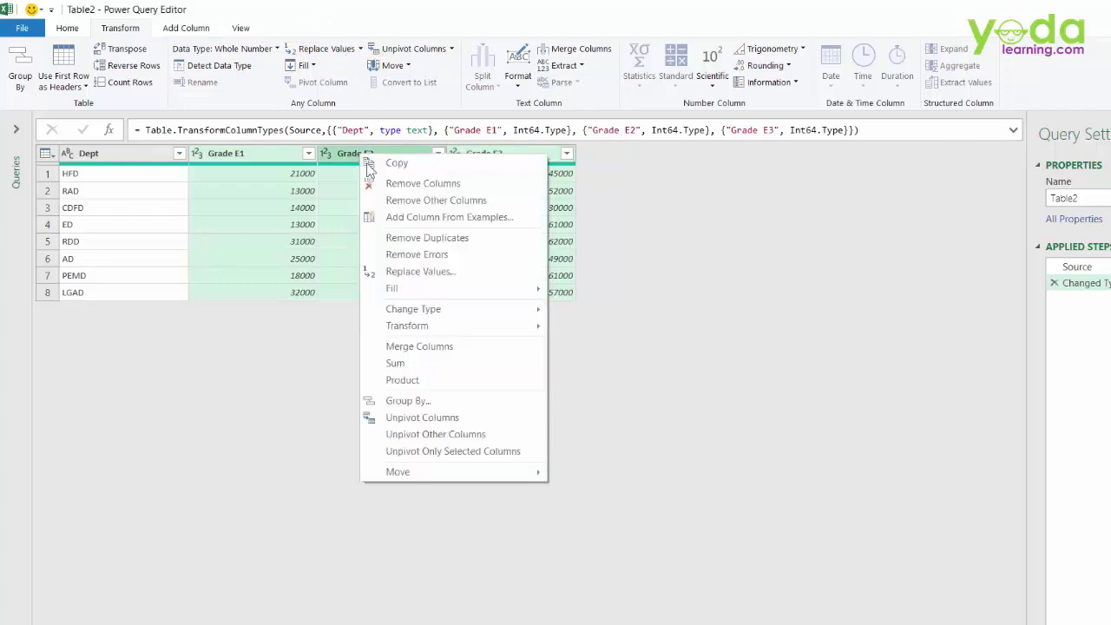
{"action": "left_click", "coordinate": [417, 418]}
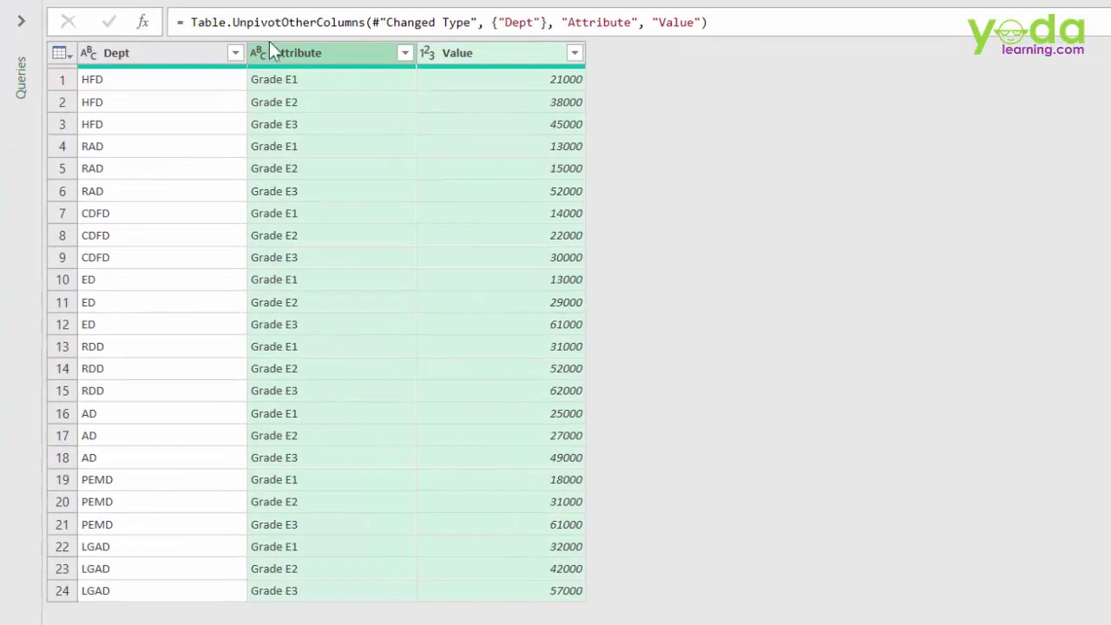
- Examine the unpivoted HFD rows, matching the repeated department with its Grade E1, Grade E2 and Grade E3 entries
{"action": "left_click", "coordinate": [157, 82]}
{"action": "left_click", "coordinate": [115, 126]}
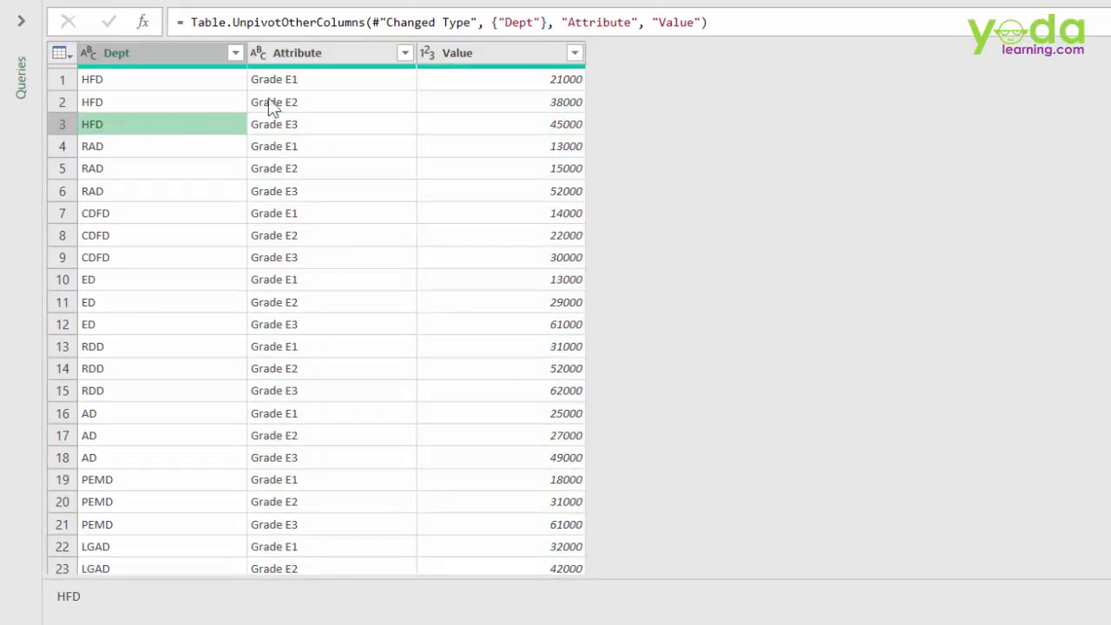
{"action": "left_click", "coordinate": [303, 81]}
{"action": "left_click", "coordinate": [297, 104]}
{"action": "left_click", "coordinate": [296, 123]}
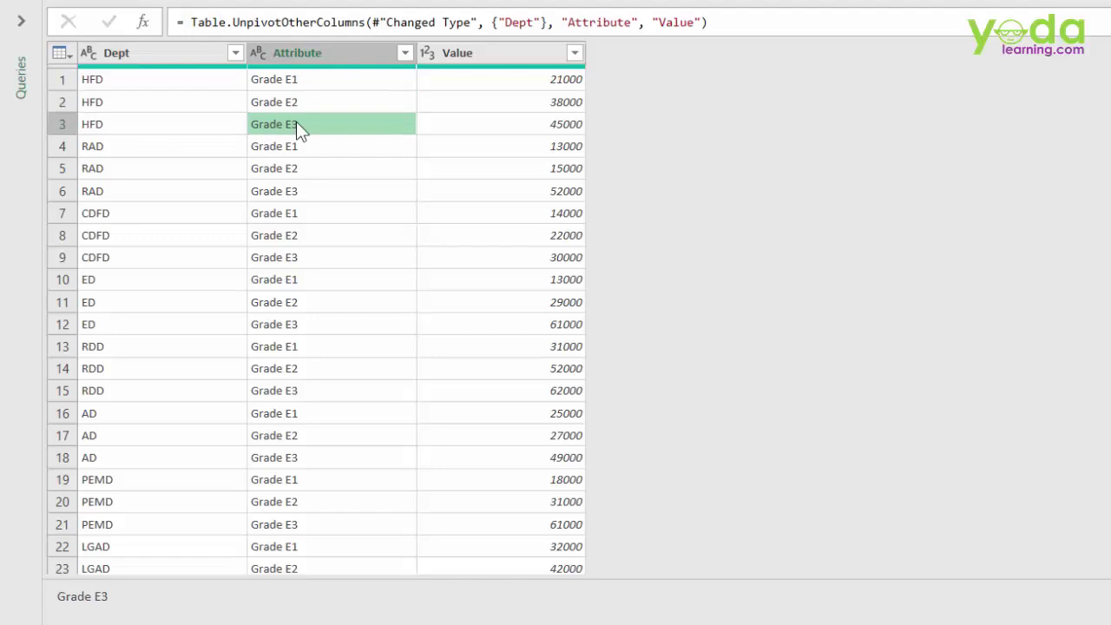
- Switch to the survey data sheet and examine the boundary between the respondent detail columns and the question columns
{"action": "key", "text": "alt+f"}
{"action": "left_click", "coordinate": [91, 27]}
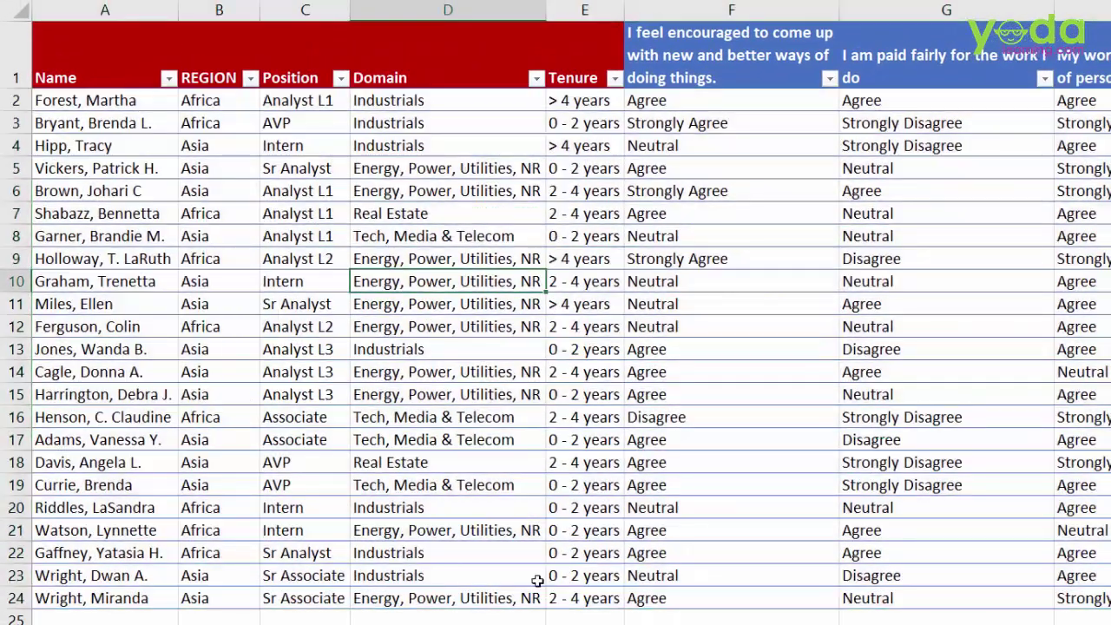
{"action": "left_click", "coordinate": [543, 573]}
{"action": "key", "text": "ctrl+a"}
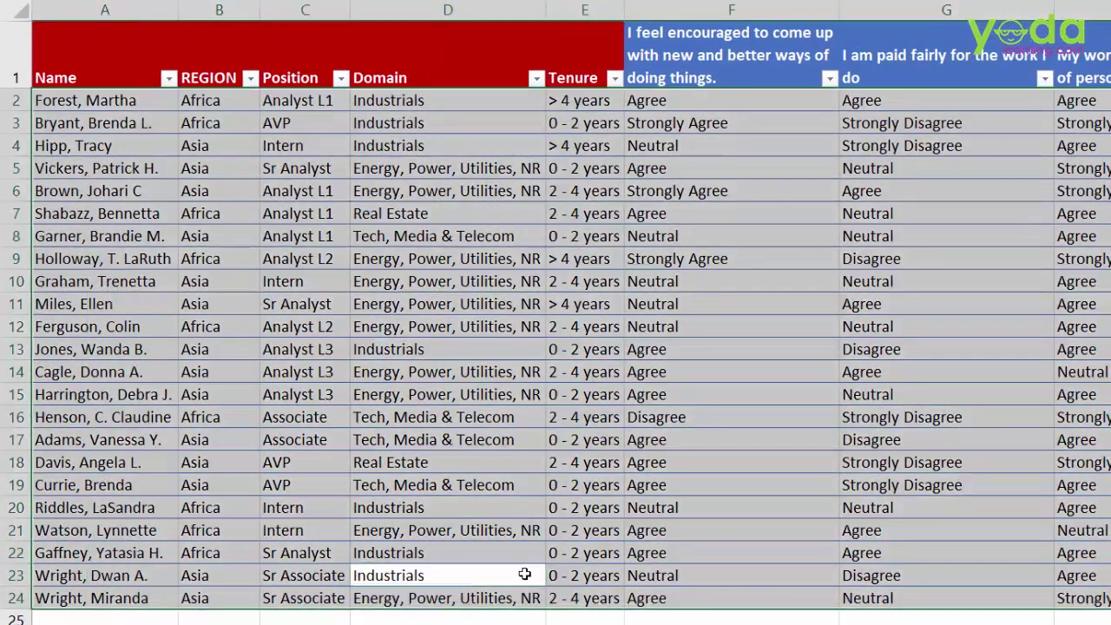
{"action": "left_click", "coordinate": [580, 390]}
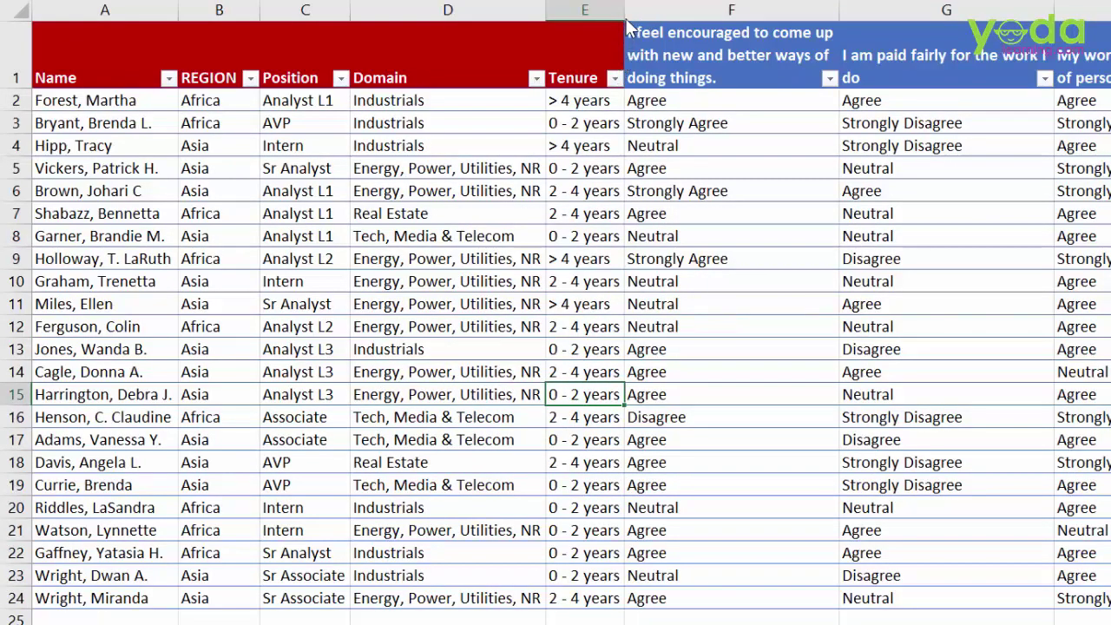
{"action": "left_click_drag", "start_coordinate": [623, 33], "coordinate": [622, 618]}
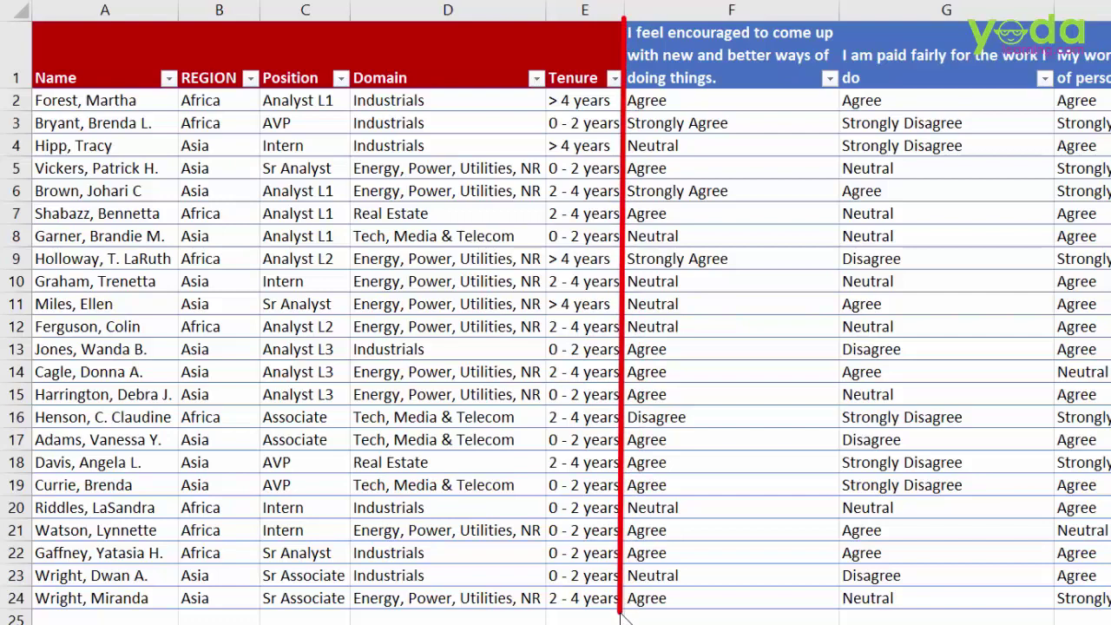
{"action": "left_click_drag", "start_coordinate": [33, 91], "coordinate": [1070, 92]}
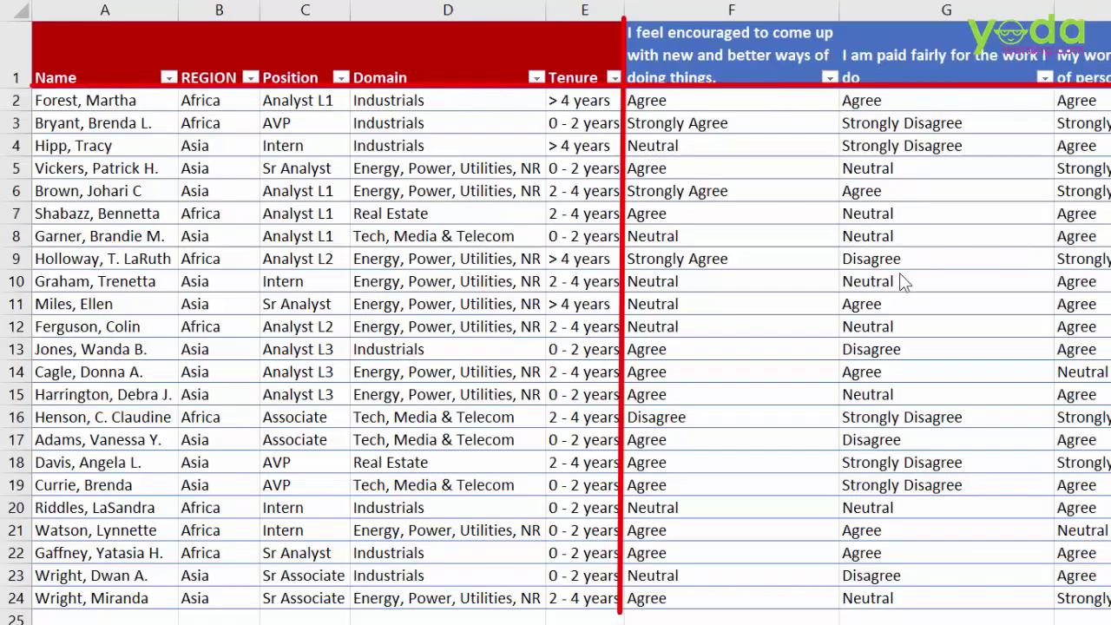
{"action": "left_click", "coordinate": [581, 394]}
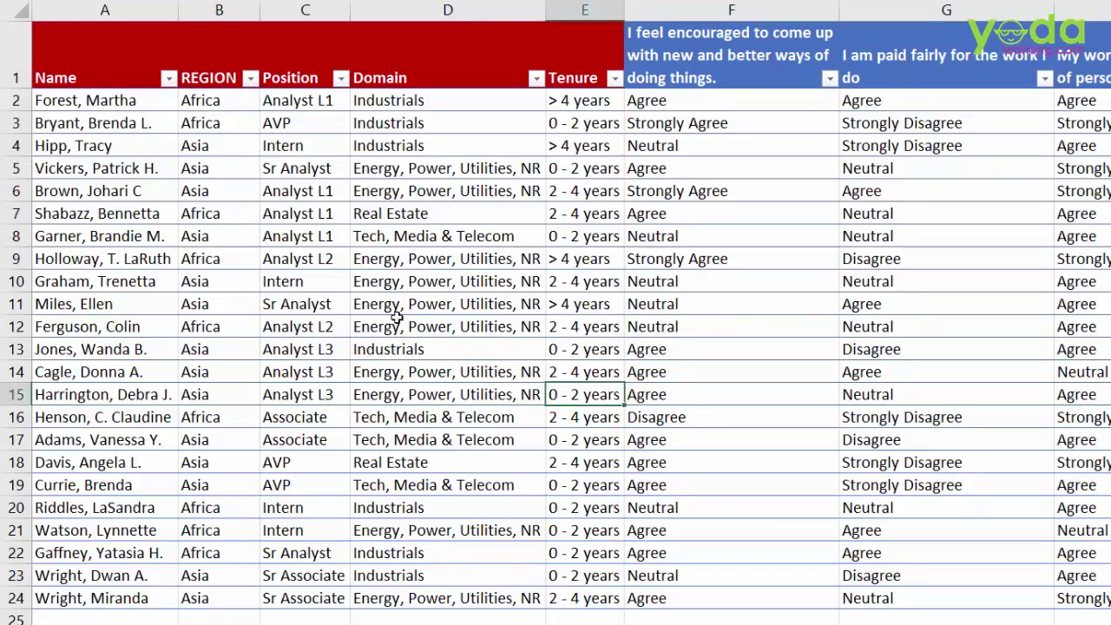
- Load the entire survey response table into the Power Query Editor
{"action": "left_click", "coordinate": [418, 258]}
{"action": "key", "text": "ctrl+a"}
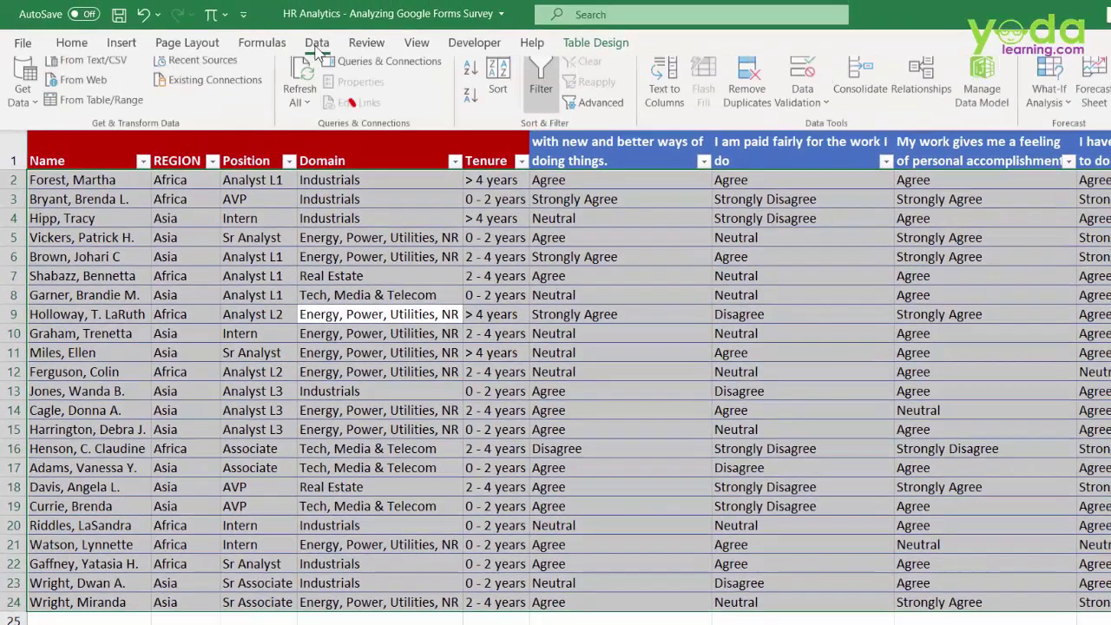
{"action": "left_click", "coordinate": [86, 108]}
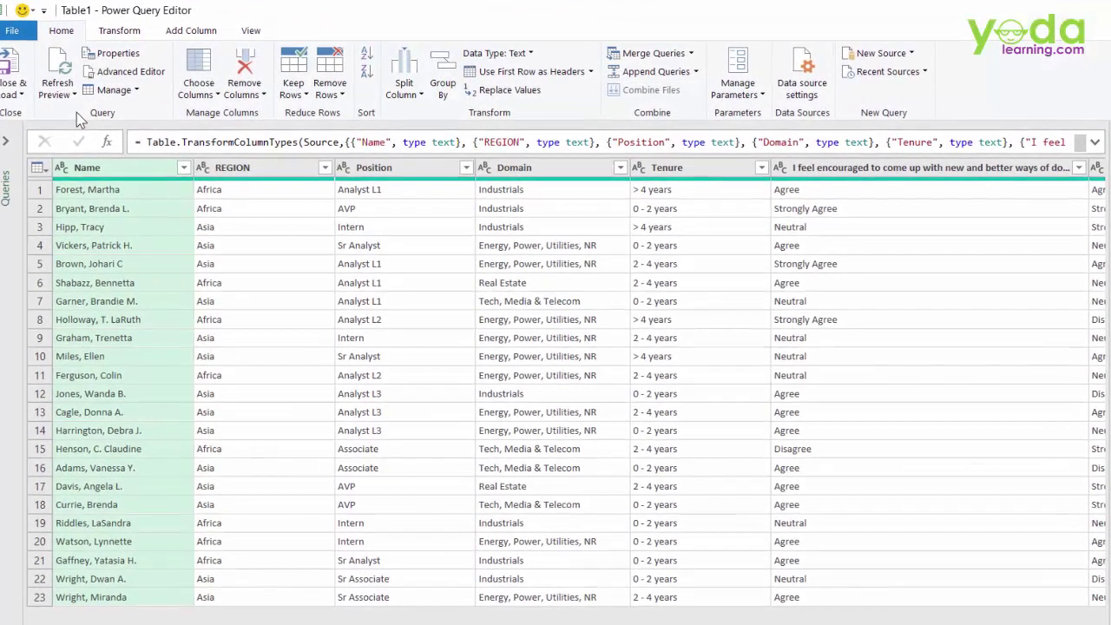
{"action": "left_click", "coordinate": [843, 171]}
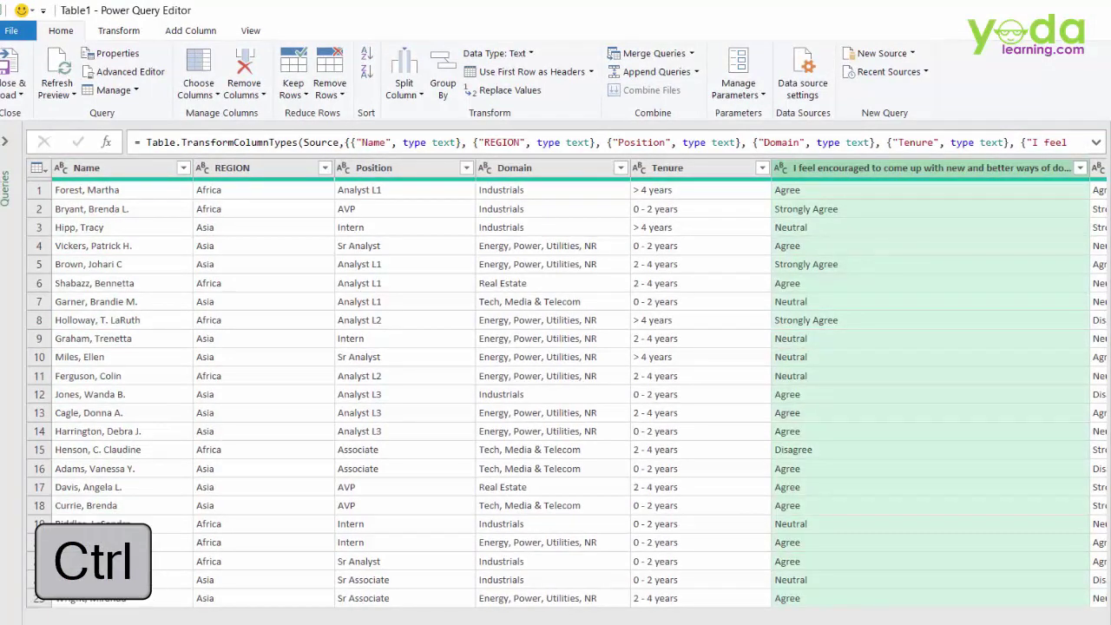
{"action": "scroll", "coordinate": [631, 432], "scroll_direction": "right", "scroll_amount": 5}
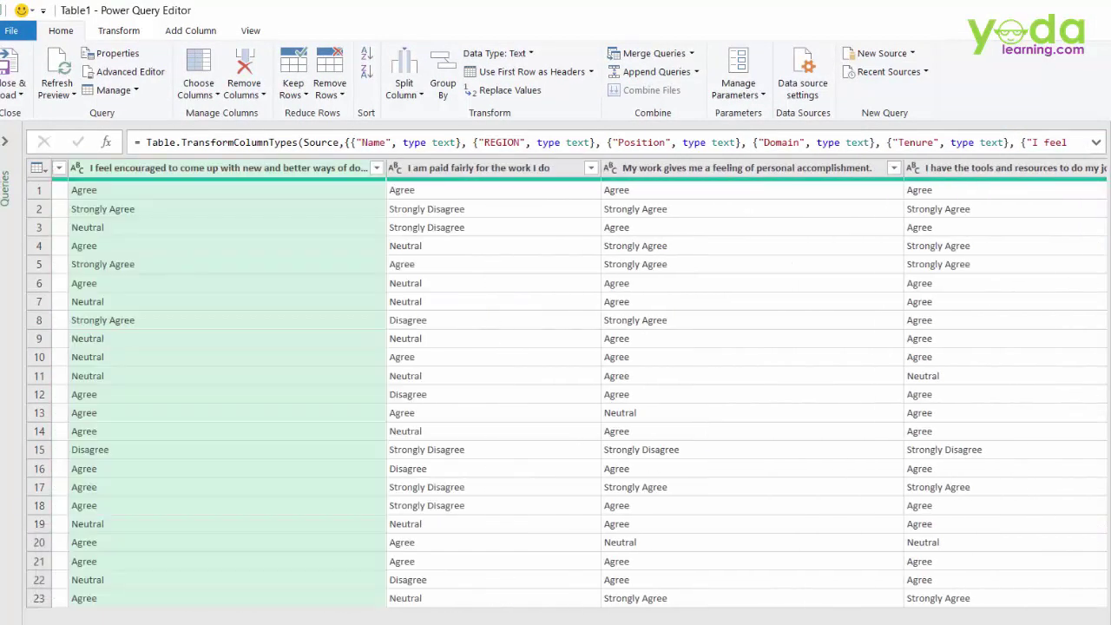
{"action": "left_click", "coordinate": [469, 176]}
{"action": "left_click", "coordinate": [660, 170], "text": "ctrl"}
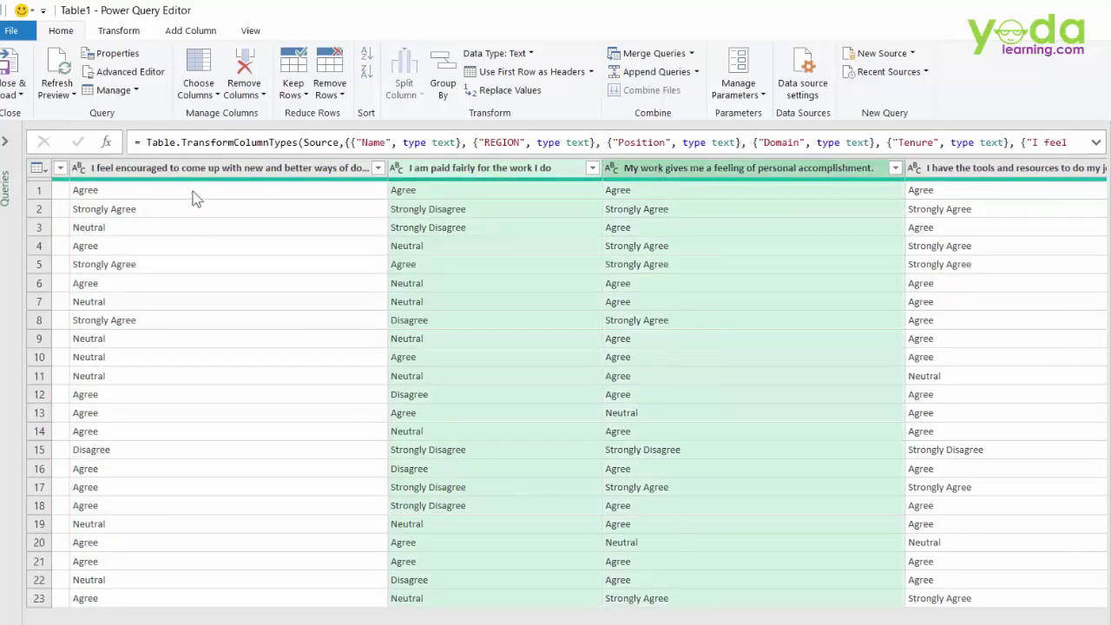
- Unpivot the six survey question columns, from "I feel encouraged to come up with new and better ways" through "The Company keeps employees informed"
{"action": "left_click", "coordinate": [174, 170]}
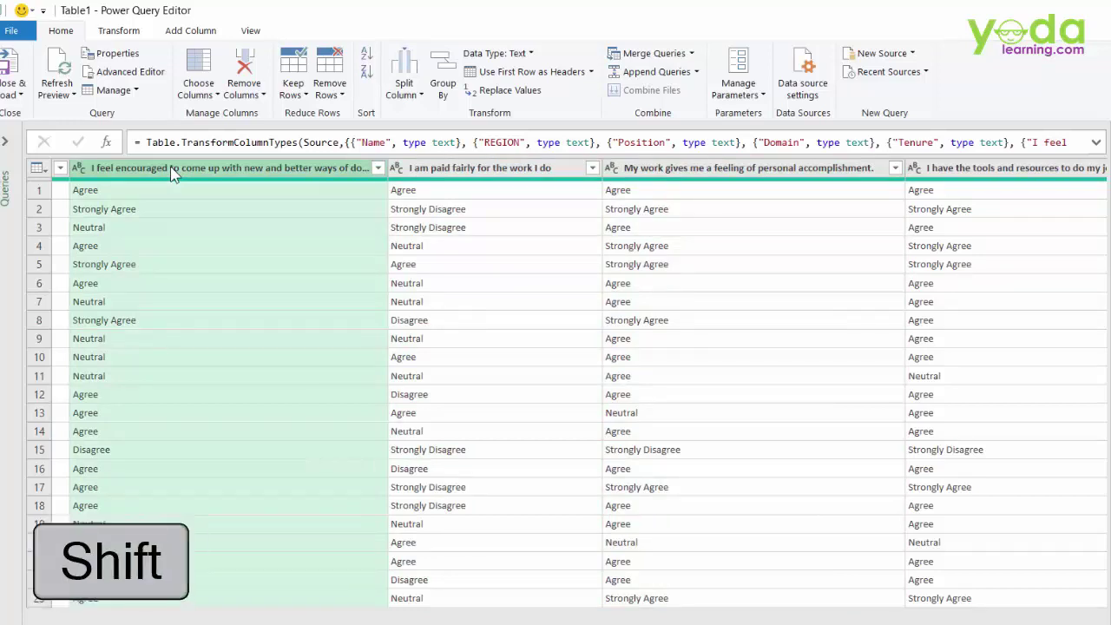
{"action": "key", "text": "shift+Right"}
{"action": "key", "text": "shift+Right"}
{"action": "key", "text": "shift+Right"}
{"action": "key", "text": "shift+Right"}
{"action": "key", "text": "shift+Right"}
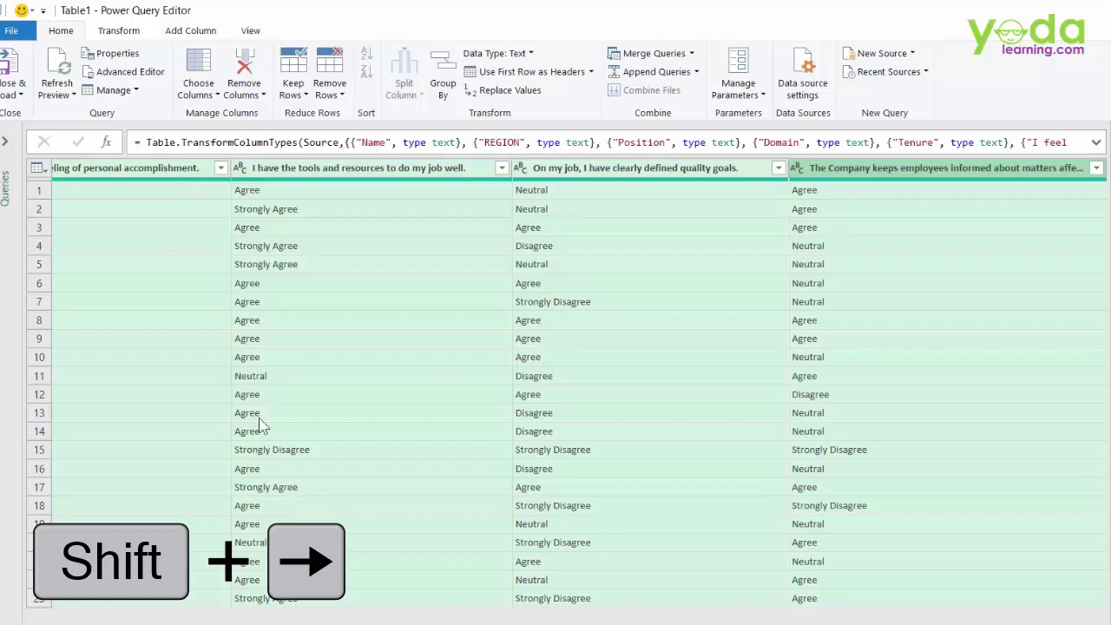
{"action": "scroll", "coordinate": [556, 383], "scroll_direction": "left", "scroll_amount": 10}
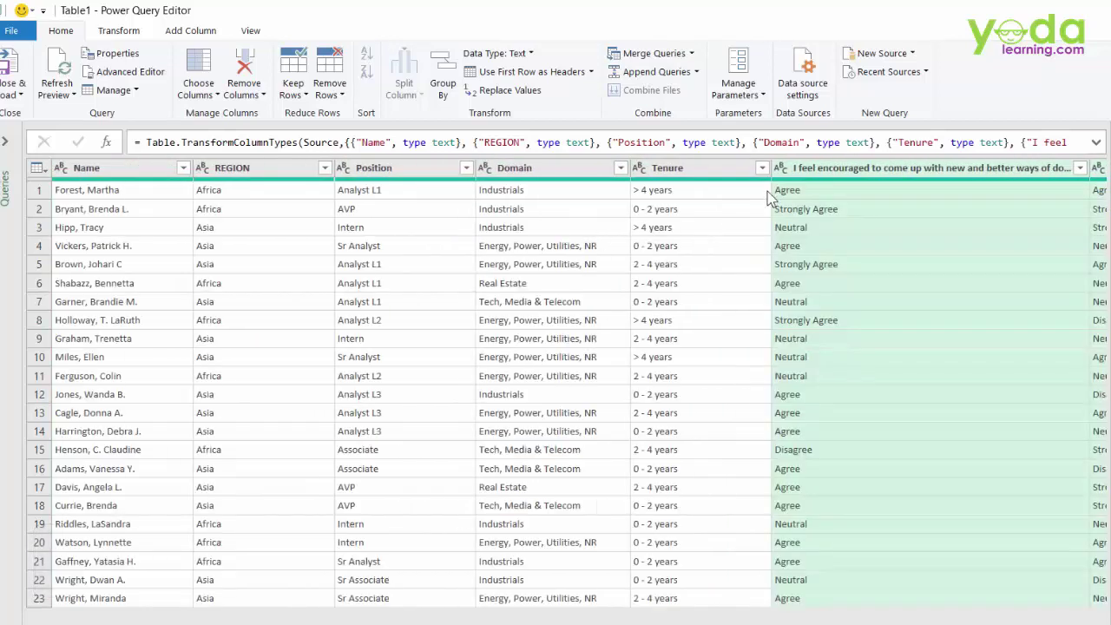
{"action": "right_click", "coordinate": [820, 173]}
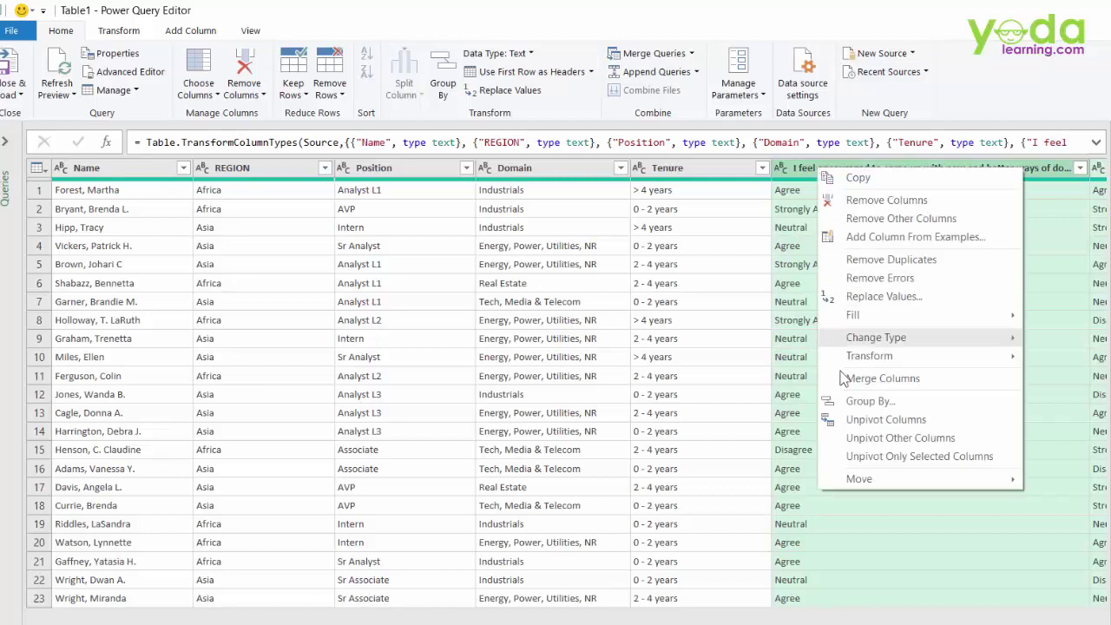
{"action": "left_click", "coordinate": [122, 32]}
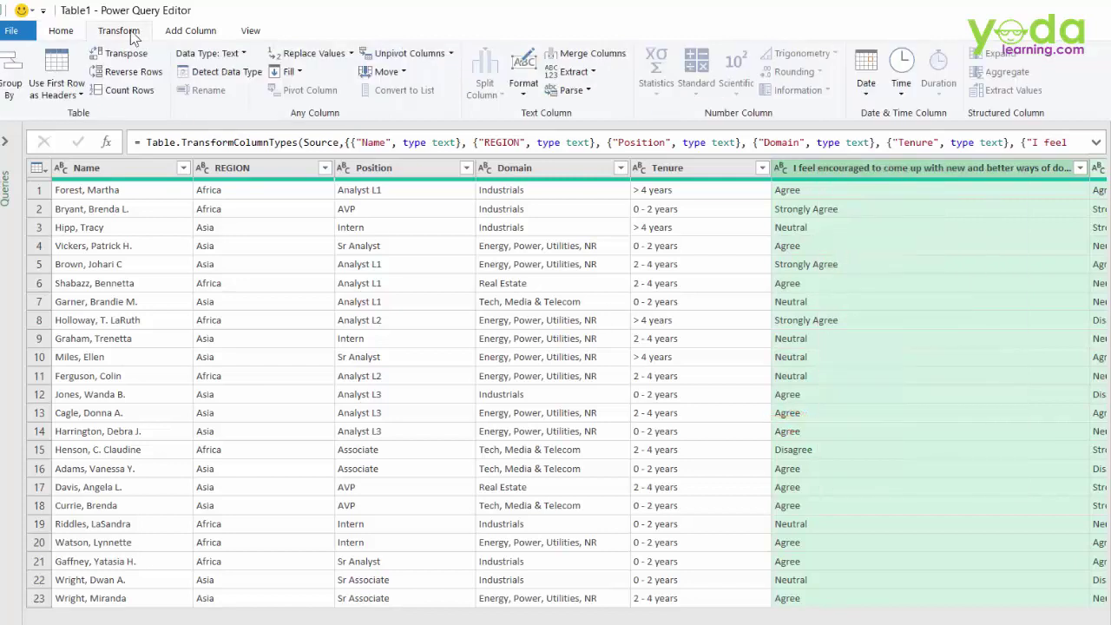
{"action": "left_click", "coordinate": [393, 54]}
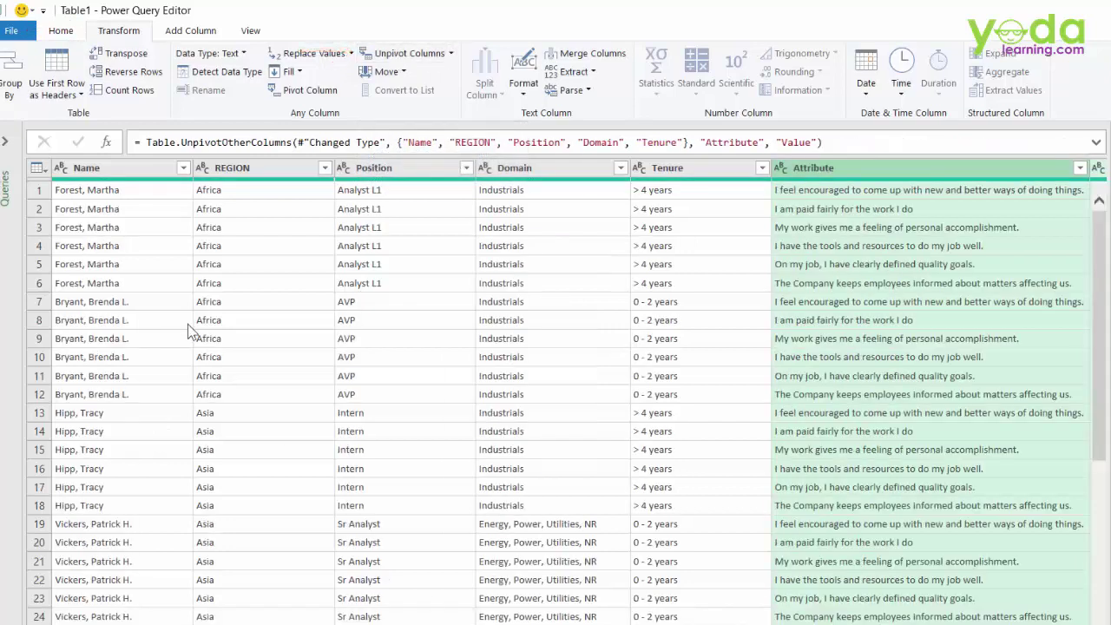
{"action": "mouse_move", "coordinate": [45, 179]}
{"action": "left_mouse_down"}
{"action": "mouse_move", "coordinate": [122, 266]}
{"action": "mouse_move", "coordinate": [130, 304]}
{"action": "left_mouse_up"}
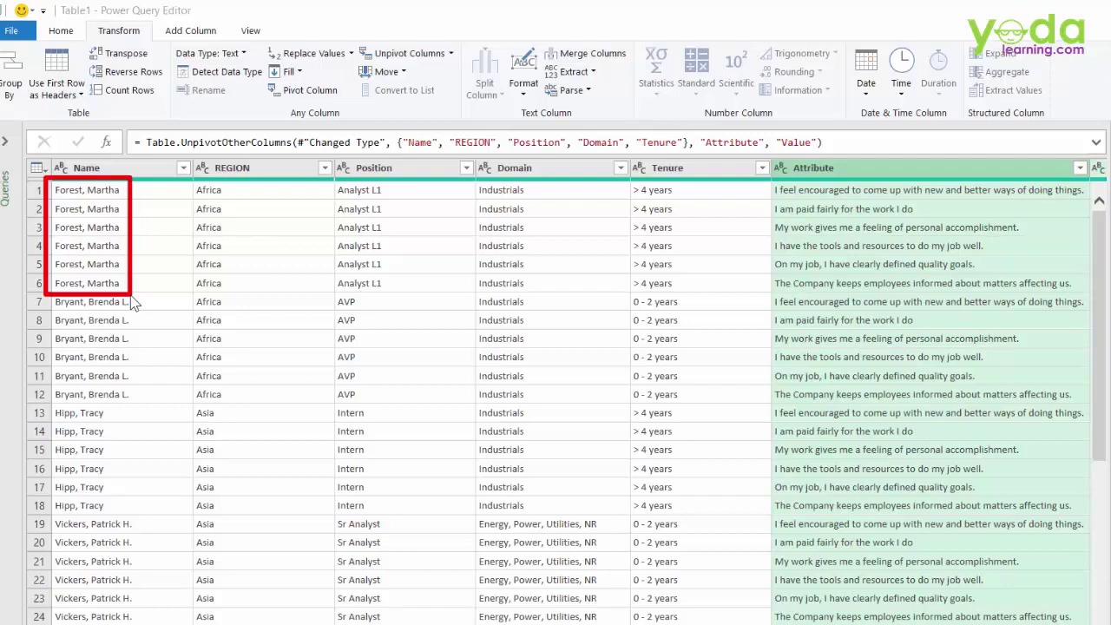
{"action": "key", "text": "Escape"}
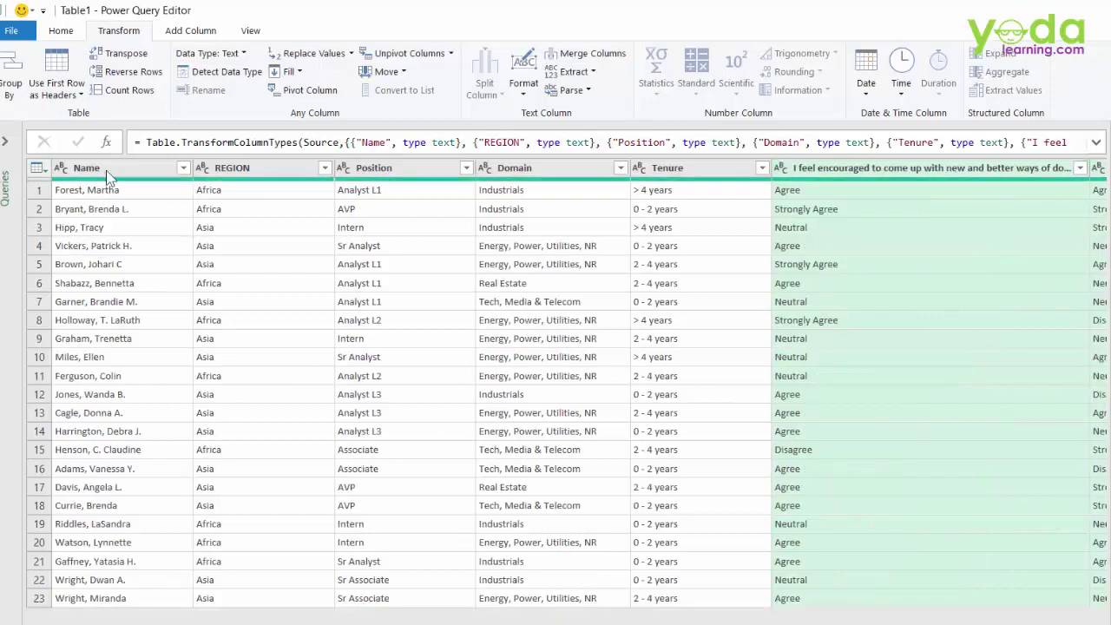
- Unpivot all columns other than Name, REGION, Position, Domain and Tenure
{"action": "left_click", "coordinate": [108, 170]}
{"action": "left_click", "coordinate": [234, 169], "text": "ctrl"}
{"action": "left_click", "coordinate": [375, 170], "text": "ctrl"}
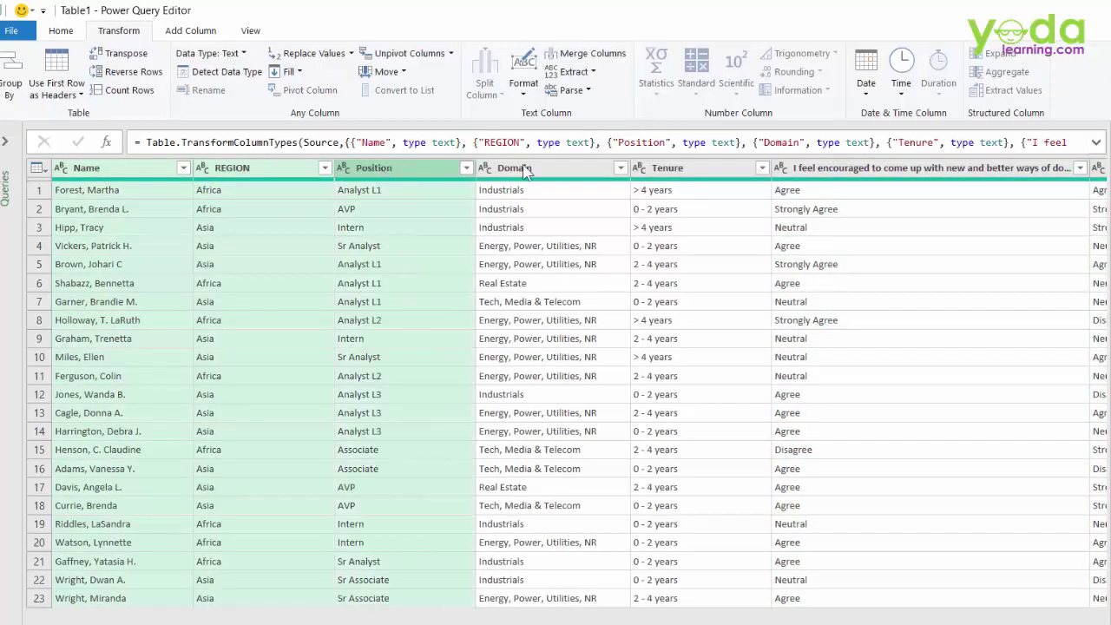
{"action": "left_click", "coordinate": [556, 169], "text": "ctrl"}
{"action": "left_click", "coordinate": [695, 170], "text": "ctrl"}
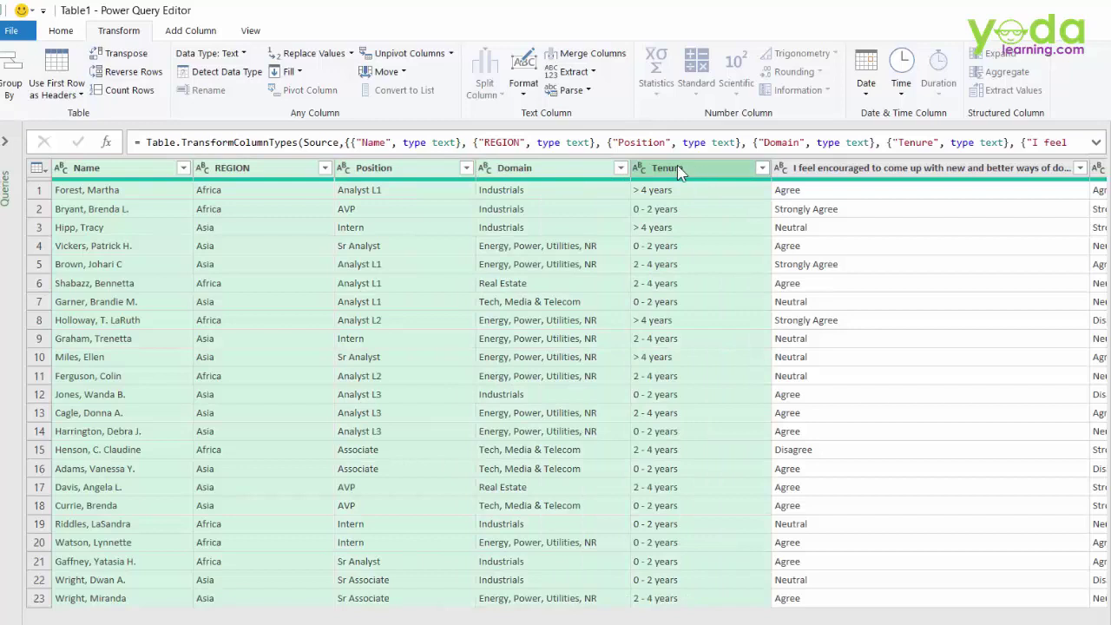
{"action": "right_click", "coordinate": [677, 169]}
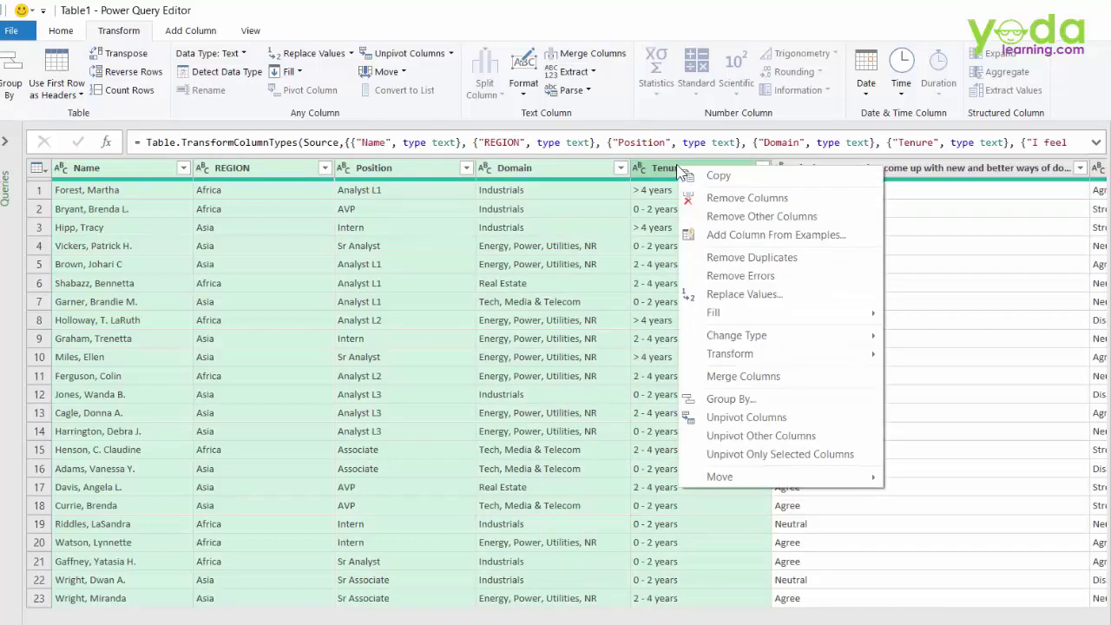
{"action": "left_click", "coordinate": [746, 437]}
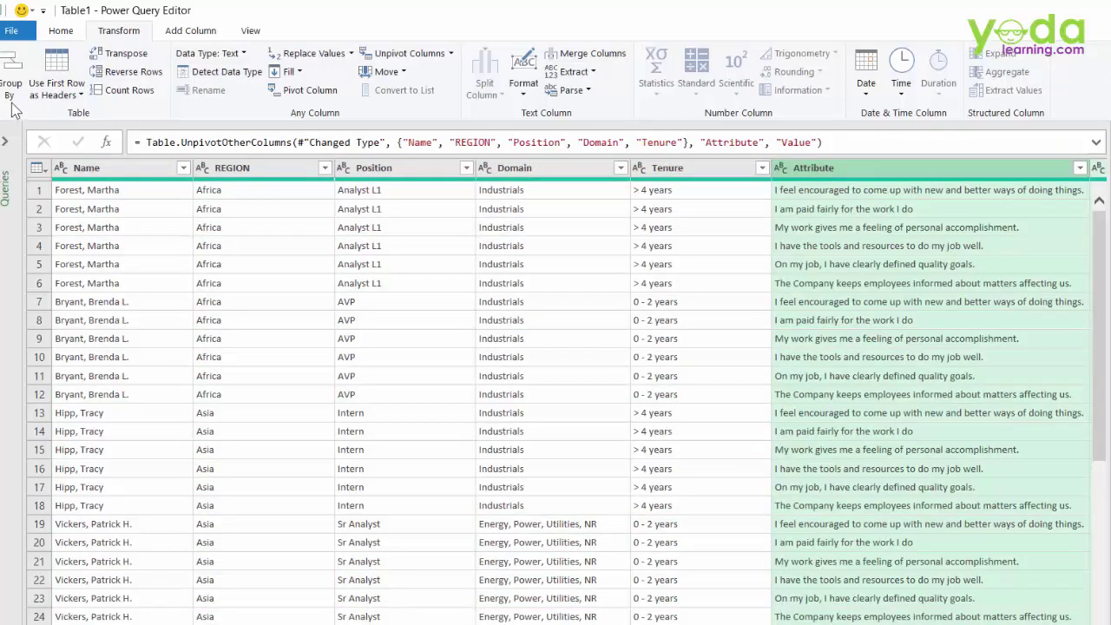
- Close the Power Query Editor and load the unpivoted data as a table on a new worksheet
{"action": "left_click", "coordinate": [11, 30]}
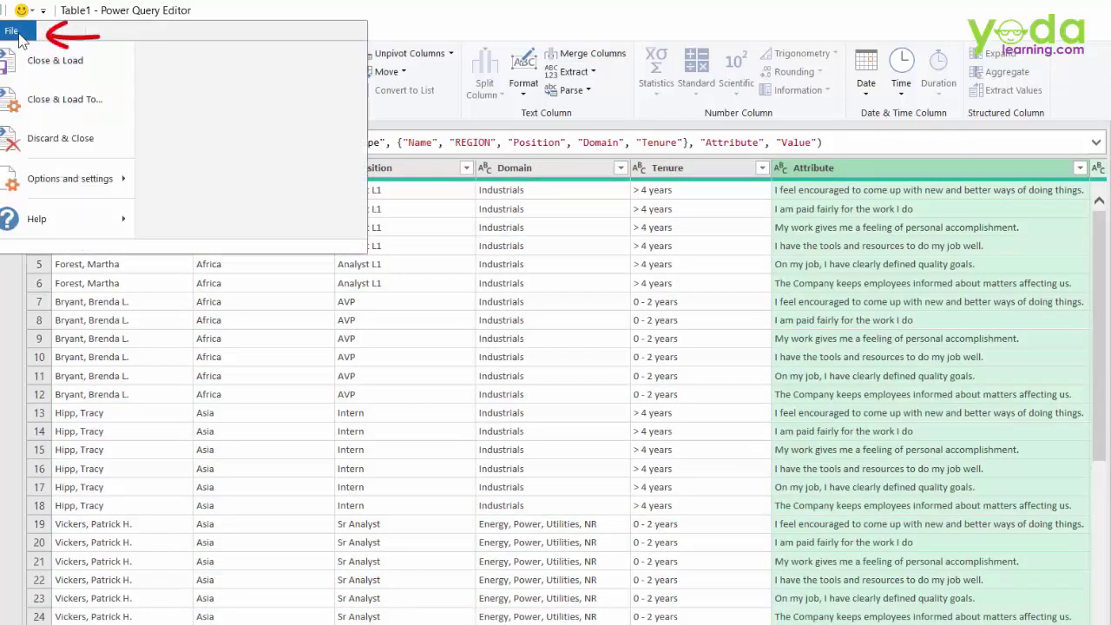
{"action": "left_click", "coordinate": [38, 113]}
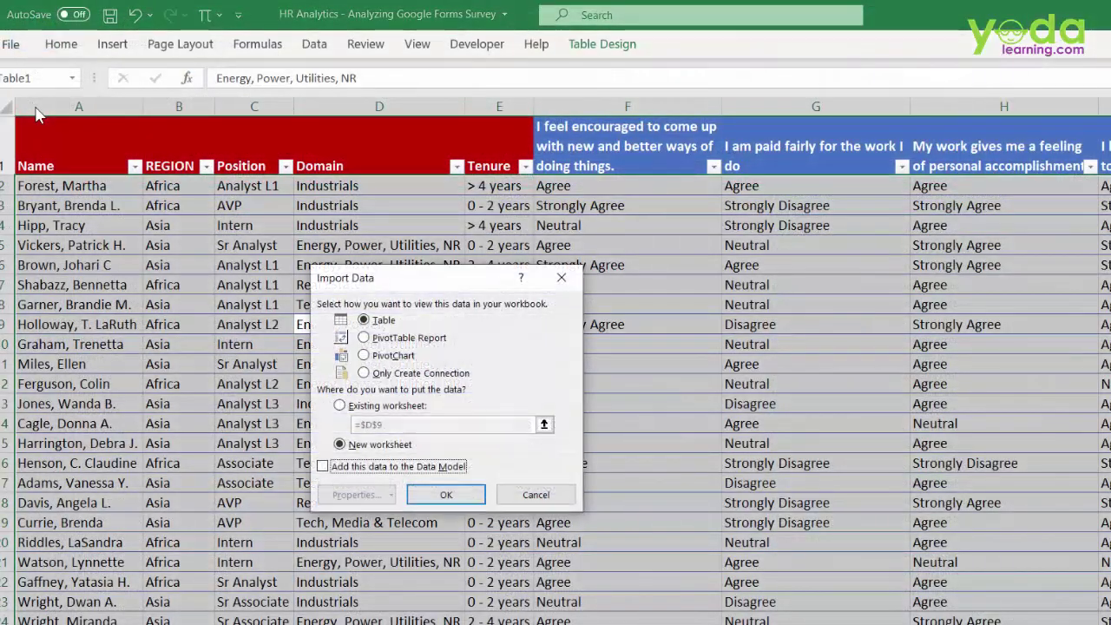
{"action": "left_click", "coordinate": [429, 497]}
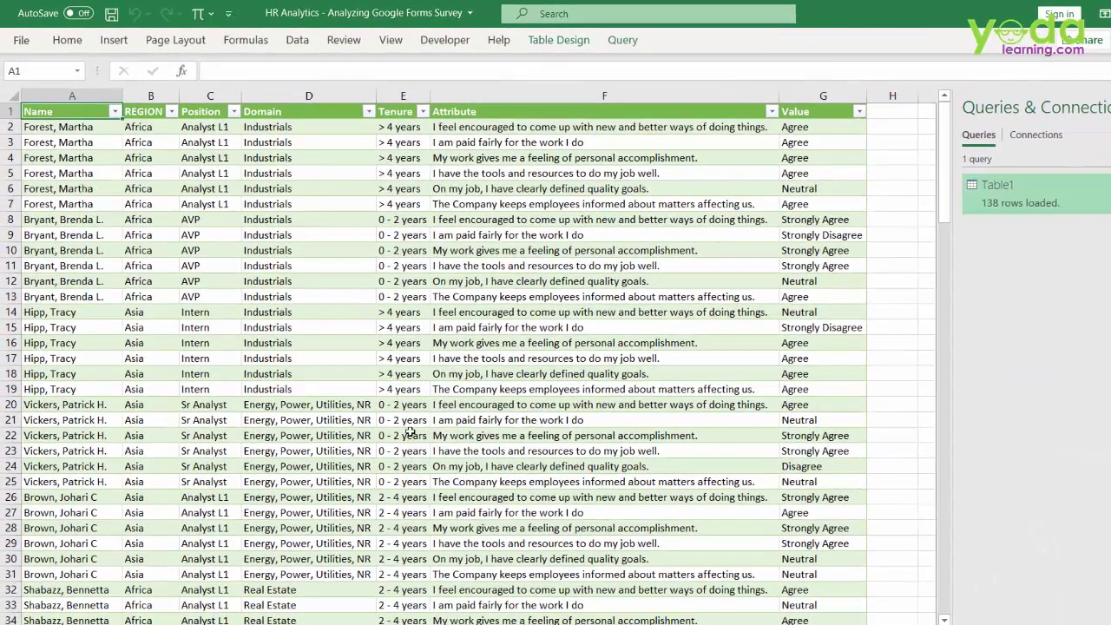
- Rename the Attribute header to Ques and the Value header to Ans in the loaded table
{"action": "left_click", "coordinate": [478, 112]}
{"action": "type", "text": "Ques"}
{"action": "key", "text": "Tab"}
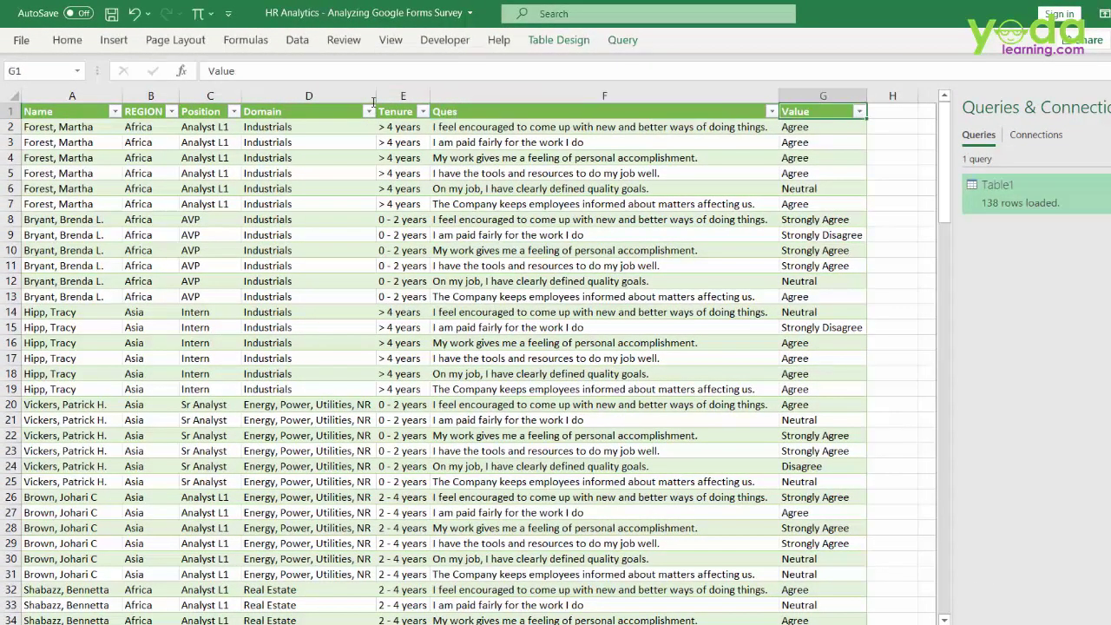
{"action": "type", "text": "Ans"}
{"action": "key", "text": "Return"}
{"action": "key", "text": "ctrl+Home"}
- Create a PivotTable on a new worksheet from the entire unpivoted survey table
{"action": "left_click", "coordinate": [252, 327]}
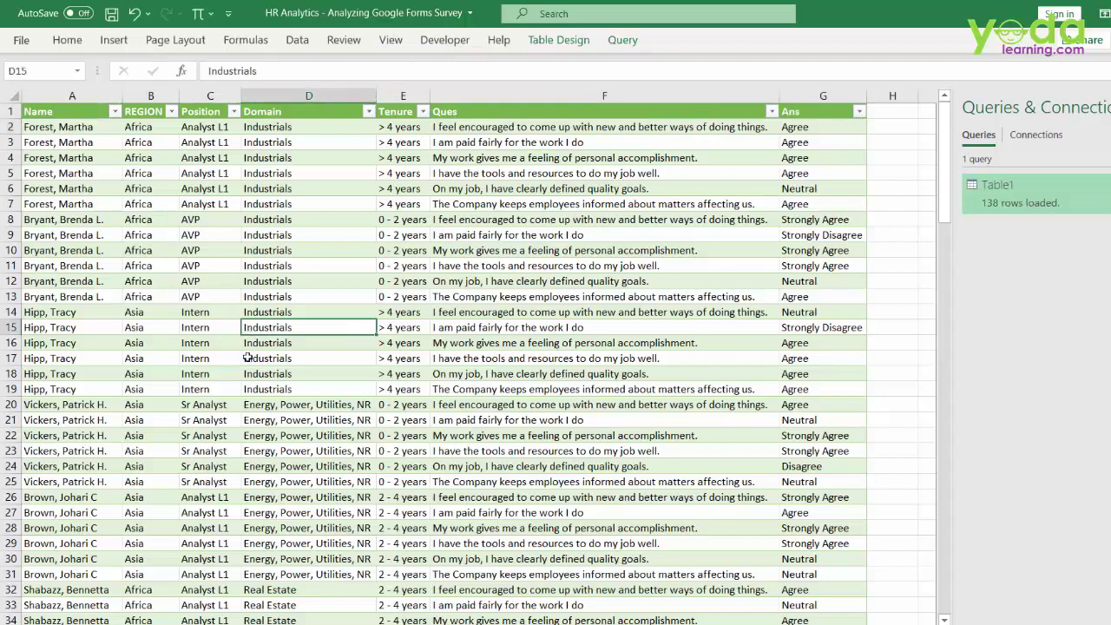
{"action": "key", "text": "ctrl+a"}
{"action": "left_click", "coordinate": [114, 40]}
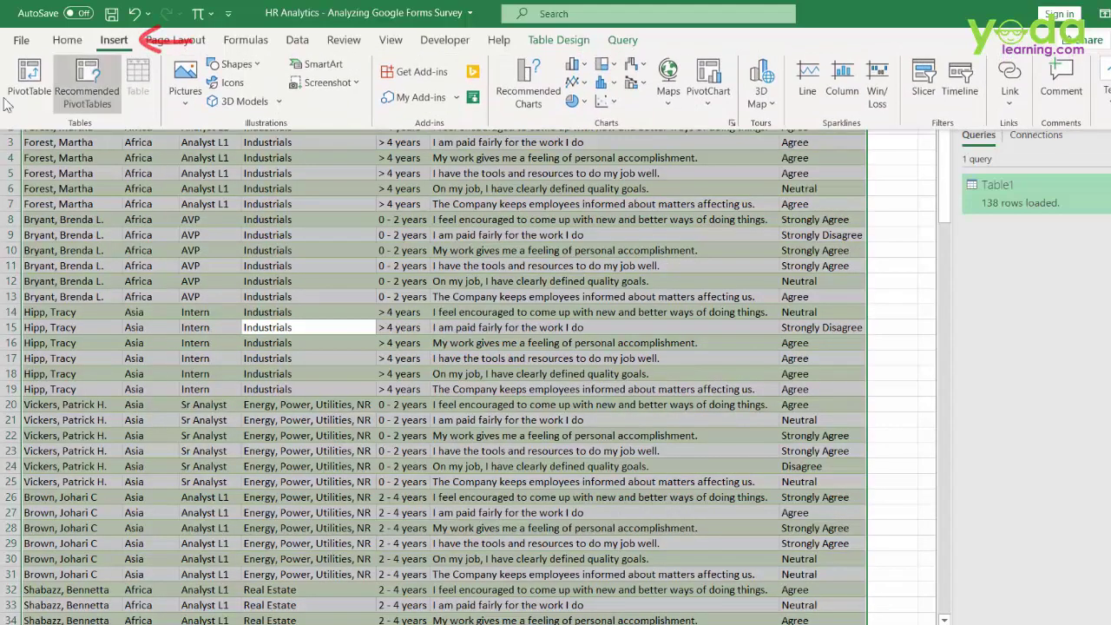
{"action": "left_click", "coordinate": [21, 90]}
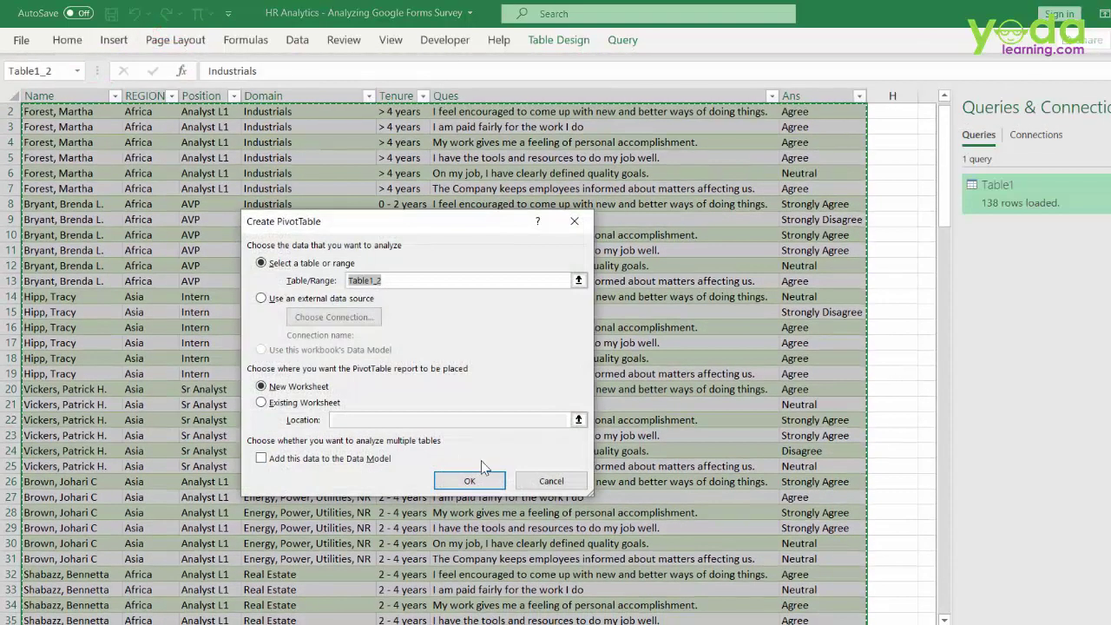
{"action": "left_click", "coordinate": [464, 479]}
- Enable the classic PivotTable layout so that fields can be dragged in the grid
{"action": "right_click", "coordinate": [56, 224]}
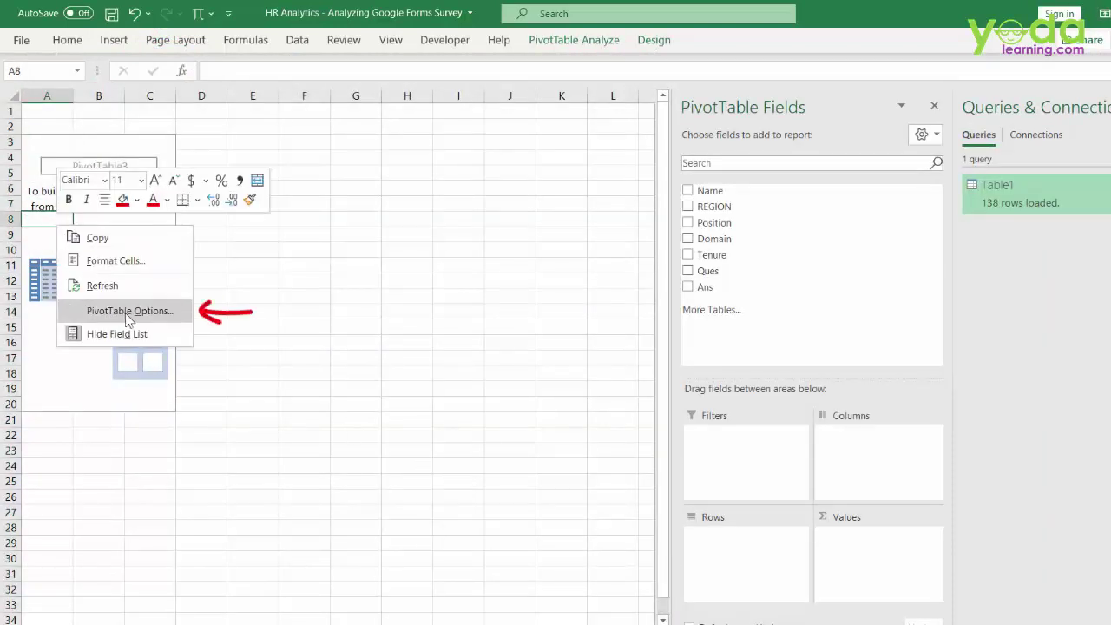
{"action": "left_click", "coordinate": [125, 312]}
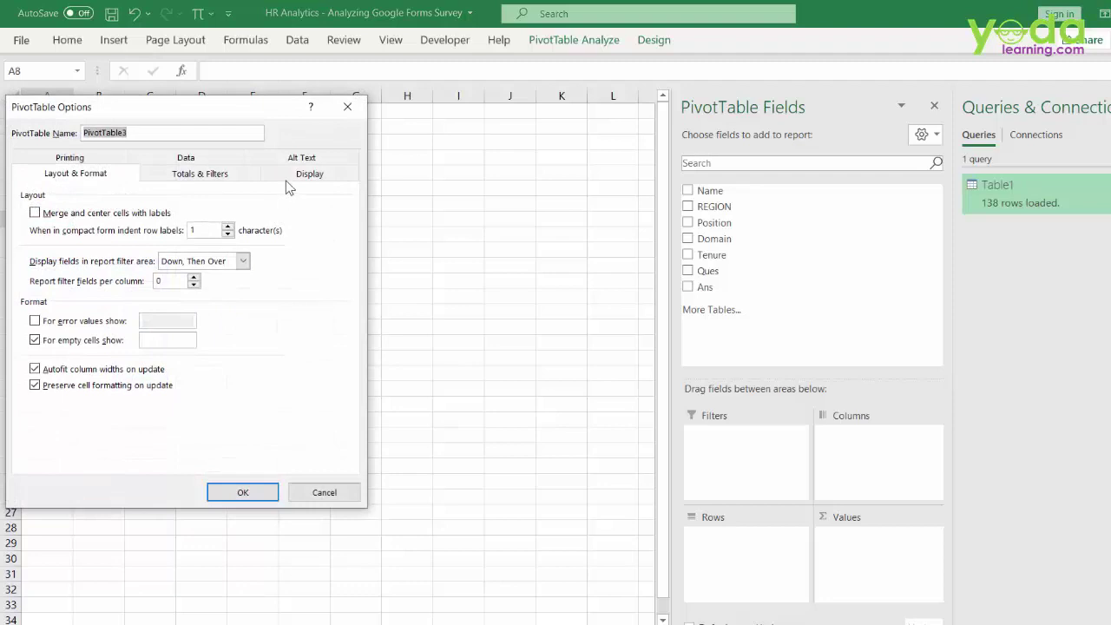
{"action": "left_click", "coordinate": [287, 180]}
{"action": "left_click", "coordinate": [48, 300]}
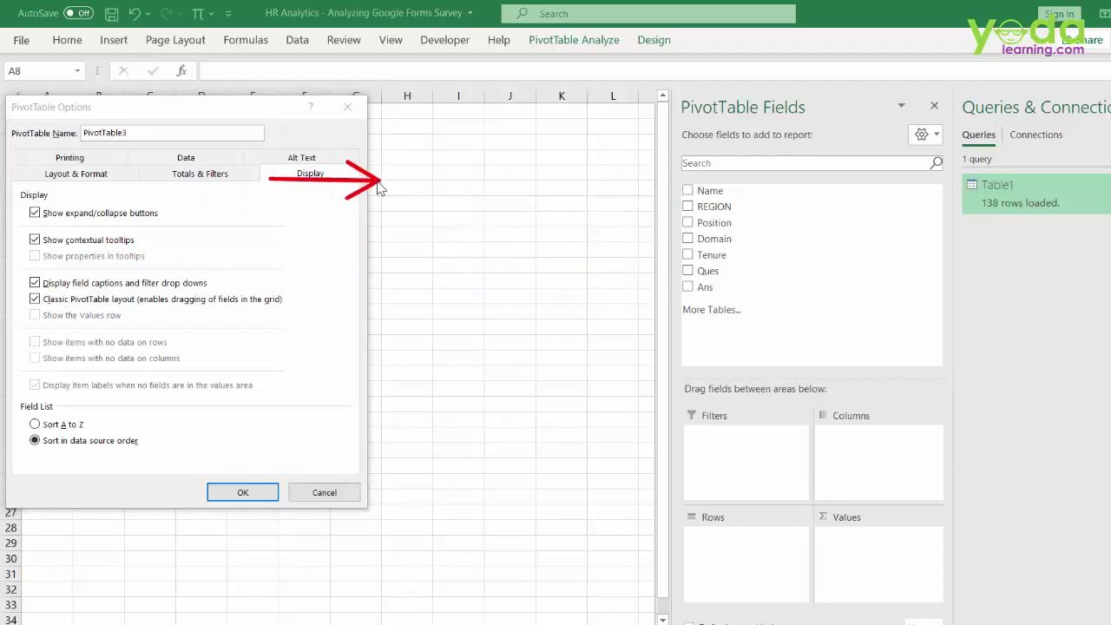
{"action": "left_click", "coordinate": [247, 494]}
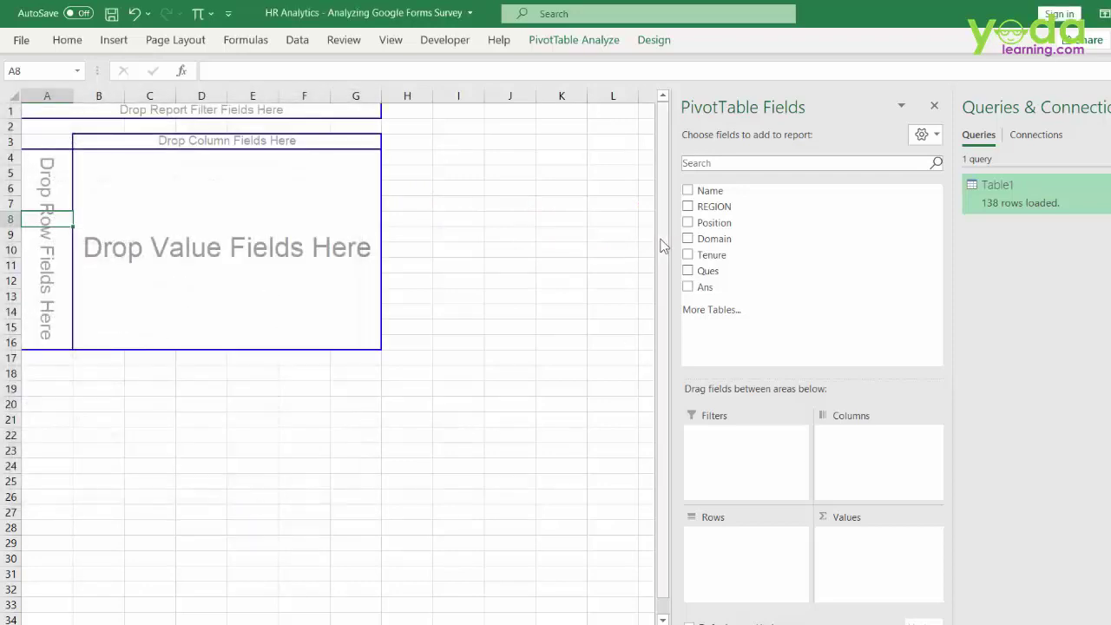
- Place Ques in the PivotTable's row area and Ans in its column area
{"action": "left_click_drag", "start_coordinate": [707, 271], "coordinate": [53, 195]}
{"action": "left_click_drag", "start_coordinate": [712, 288], "coordinate": [417, 156]}
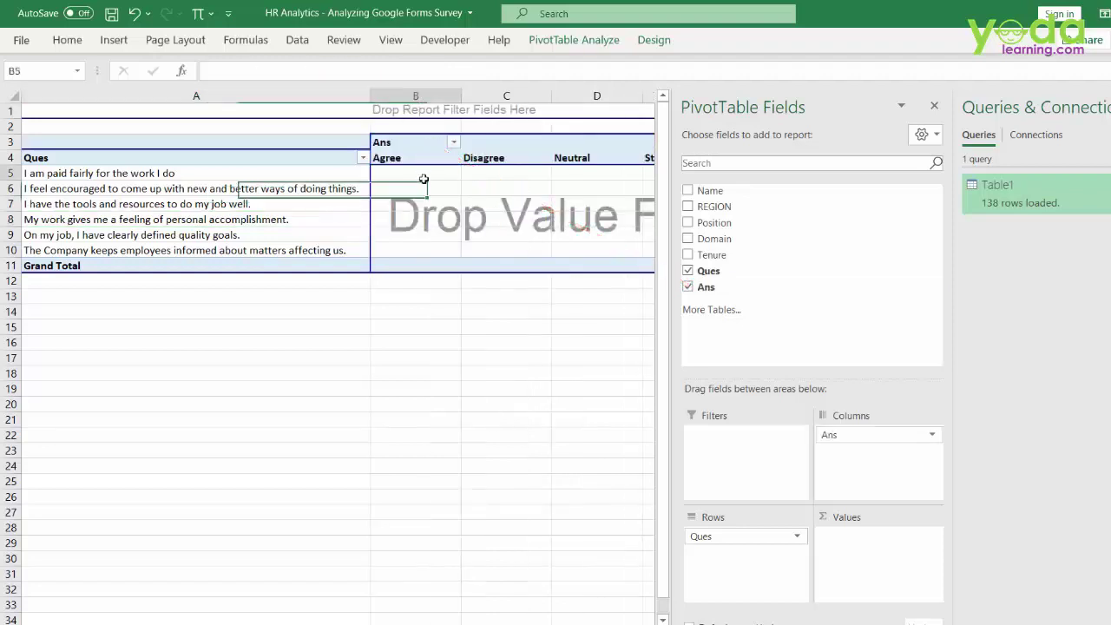
{"action": "key", "text": "Right"}
{"action": "key", "text": "Right"}
{"action": "key", "text": "Right"}
- Reorder the PivotTable's answer columns by moving Strongly Agree to the beginning and Disagree down one place
{"action": "scroll", "coordinate": [579, 227], "scroll_direction": "right", "scroll_amount": 3}
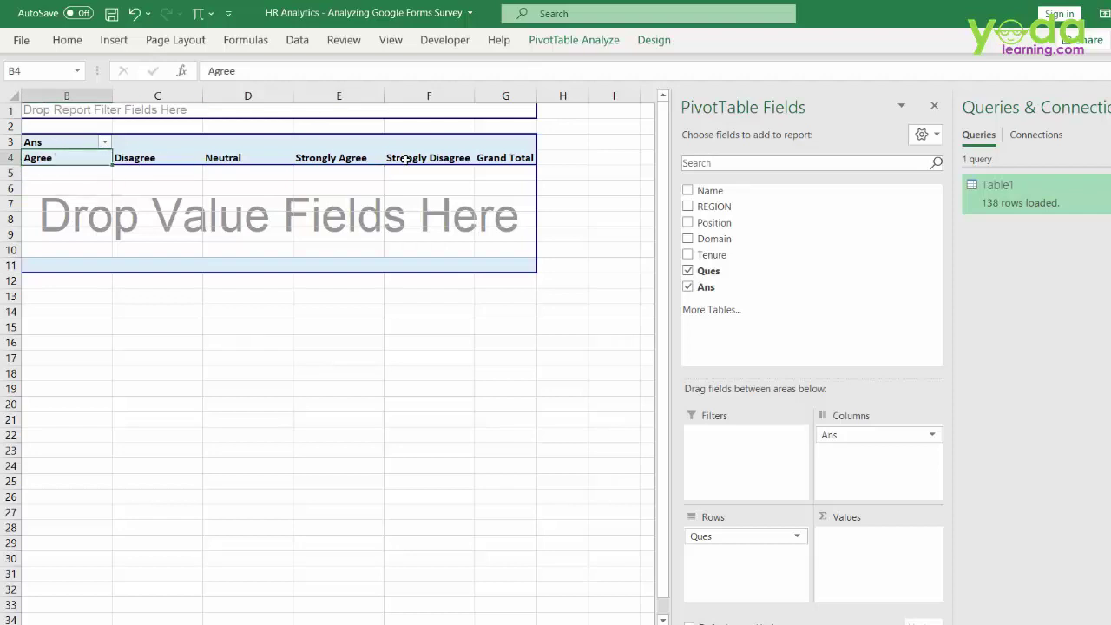
{"action": "left_click", "coordinate": [360, 159]}
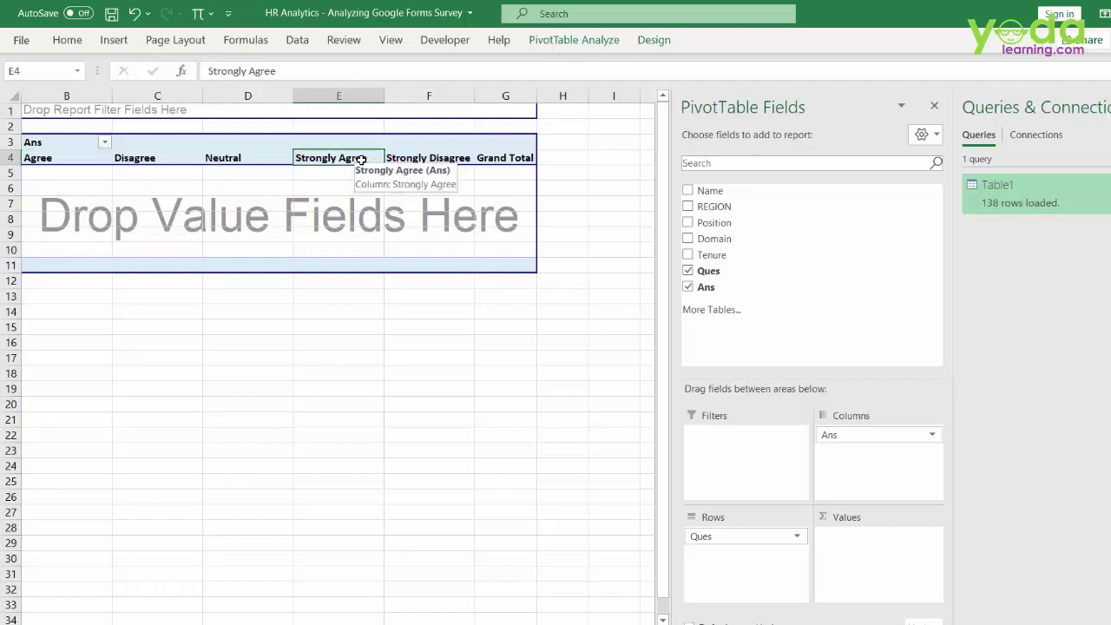
{"action": "right_click", "coordinate": [349, 163]}
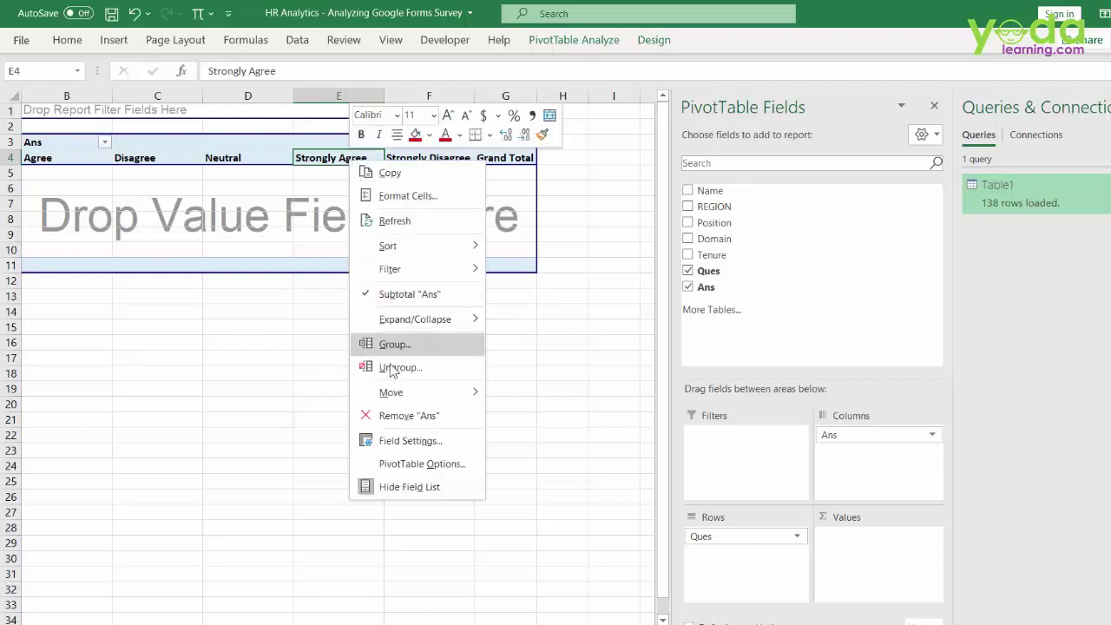
{"action": "mouse_move", "coordinate": [395, 393]}
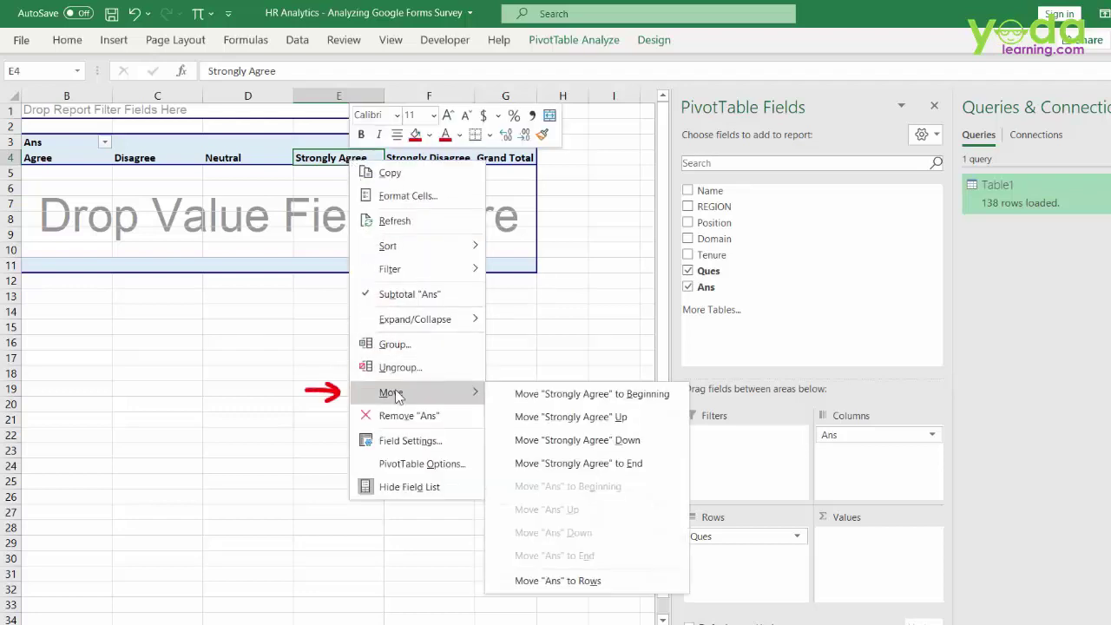
{"action": "left_click", "coordinate": [574, 394]}
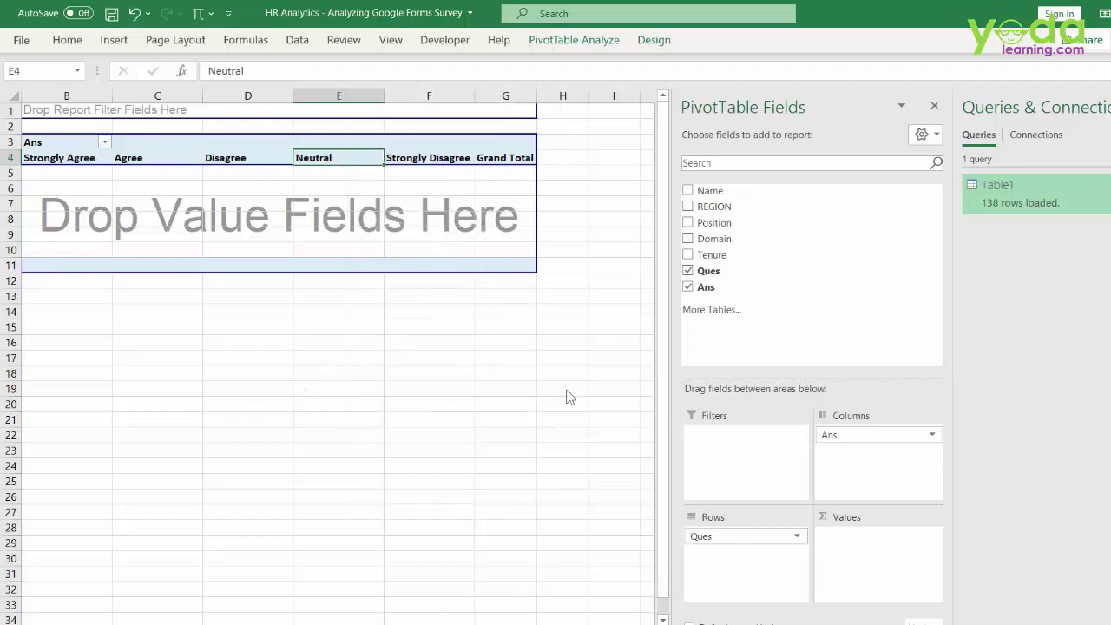
{"action": "left_click", "coordinate": [237, 158]}
{"action": "right_click", "coordinate": [237, 158]}
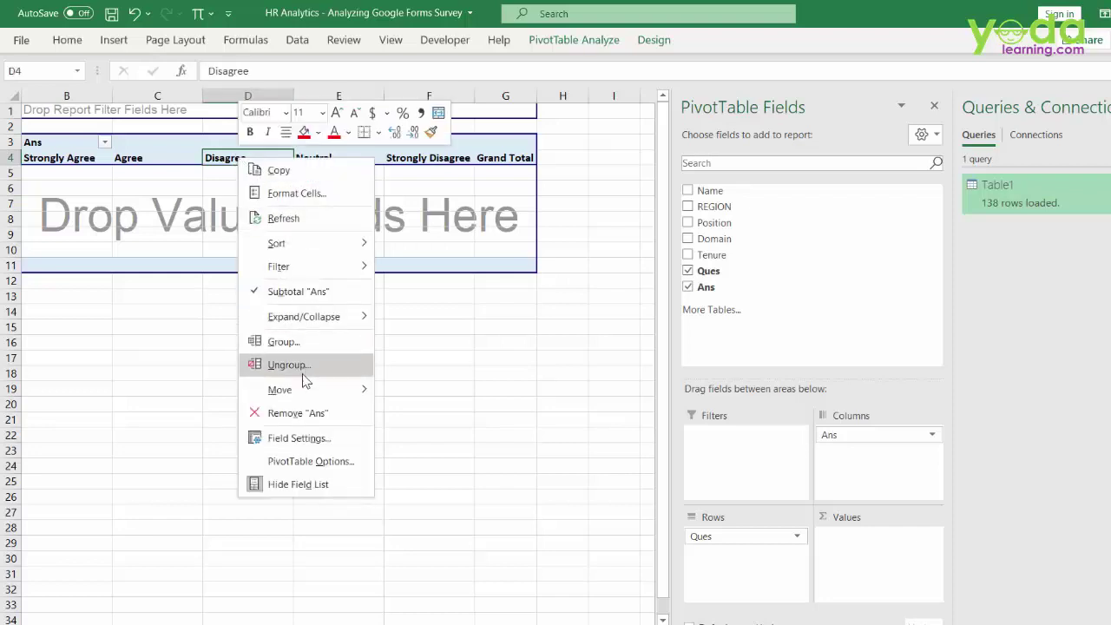
{"action": "mouse_move", "coordinate": [308, 392]}
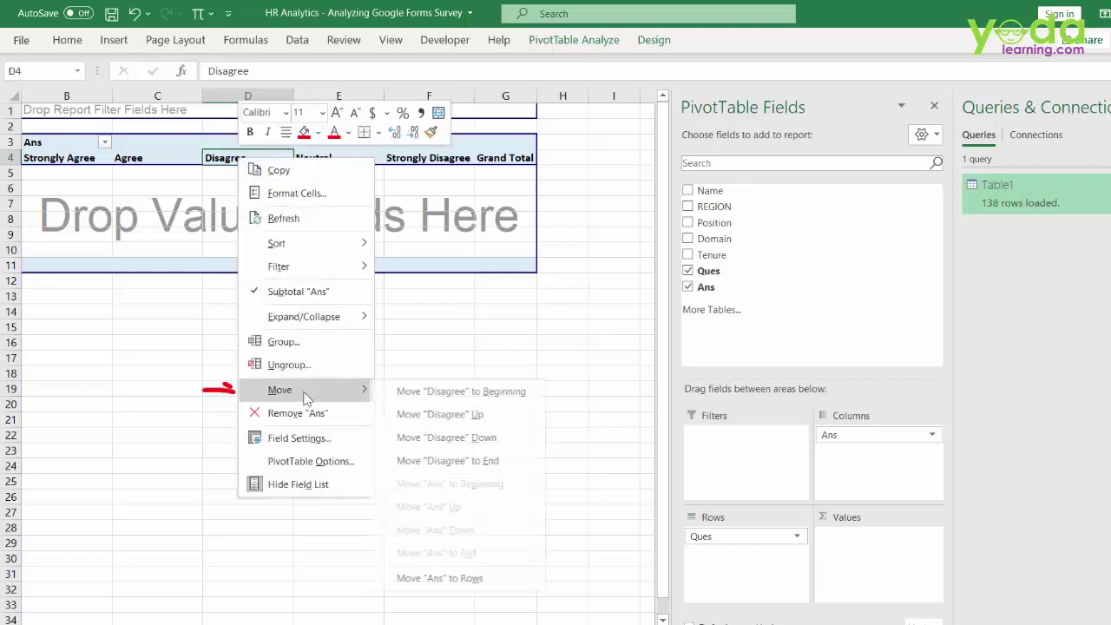
{"action": "left_click", "coordinate": [472, 439]}
- Check the order of the answer columns and add Ans to the PivotTable's values area as a count
{"action": "left_click", "coordinate": [87, 158]}
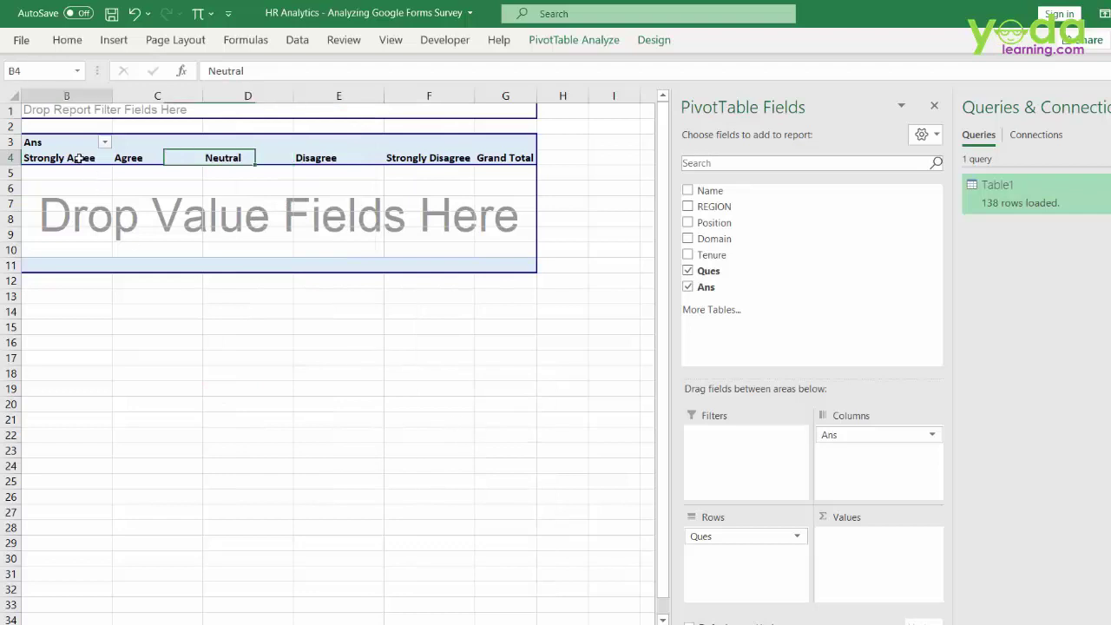
{"action": "left_click", "coordinate": [169, 158]}
{"action": "left_click", "coordinate": [239, 159]}
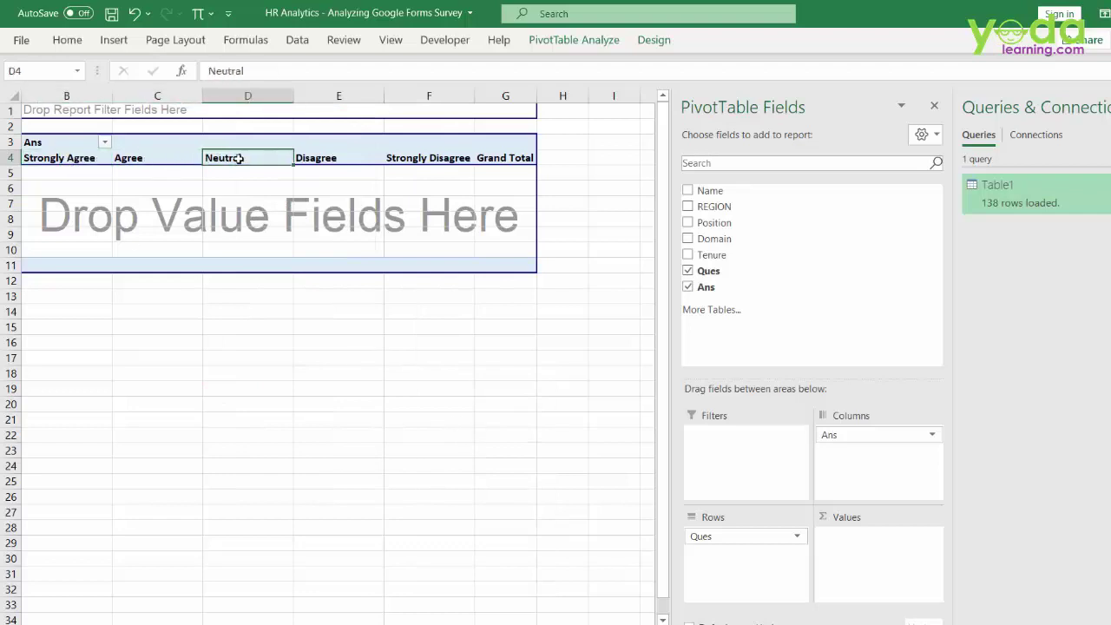
{"action": "left_click", "coordinate": [335, 158]}
{"action": "left_click", "coordinate": [427, 158]}
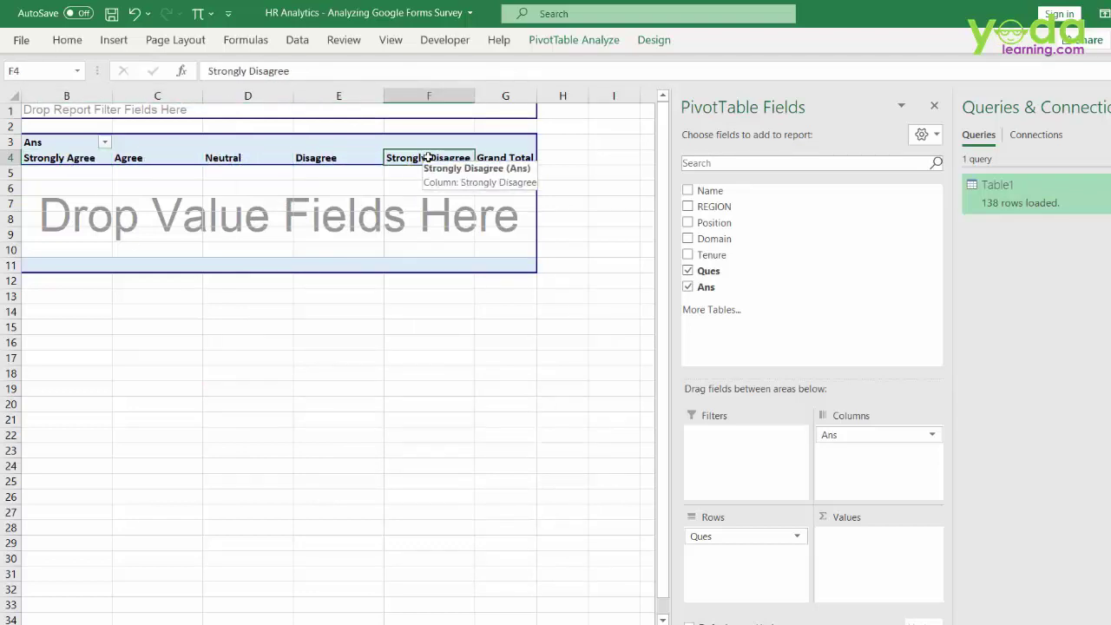
{"action": "mouse_move", "coordinate": [707, 287]}
{"action": "left_mouse_down"}
{"action": "mouse_move", "coordinate": [633, 290]}
{"action": "mouse_move", "coordinate": [243, 205]}
{"action": "mouse_move", "coordinate": [155, 217]}
{"action": "mouse_move", "coordinate": [222, 242]}
{"action": "mouse_move", "coordinate": [217, 206]}
{"action": "left_mouse_up"}
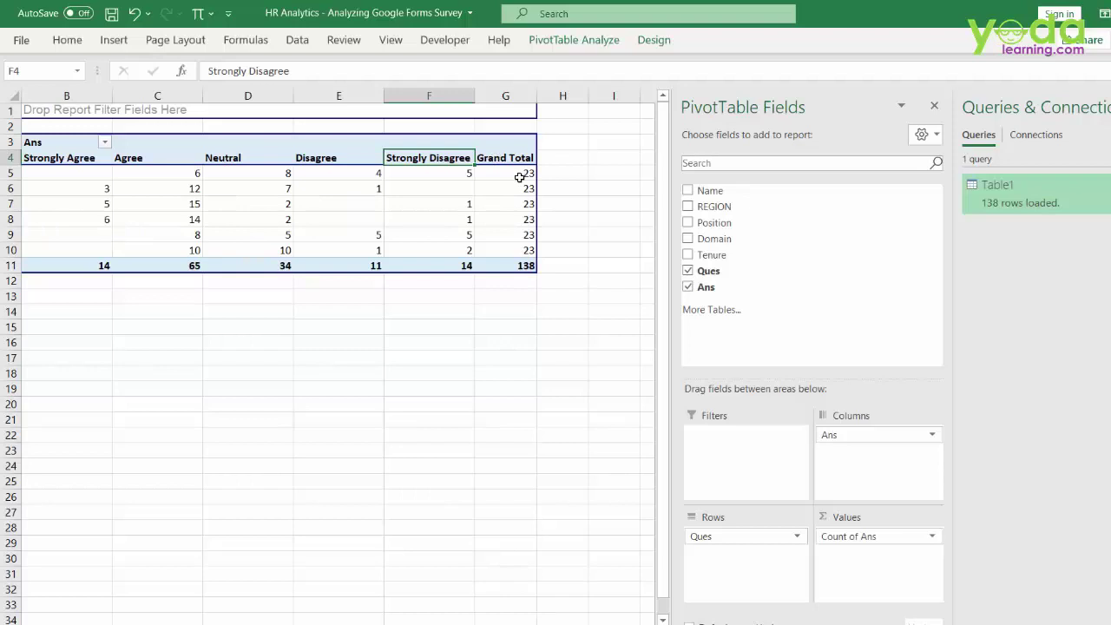
- Check the Grand Total and answer counts, and try to clear the blank Disagree cell in the tools and resources row
{"action": "left_click_drag", "start_coordinate": [519, 177], "coordinate": [423, 255]}
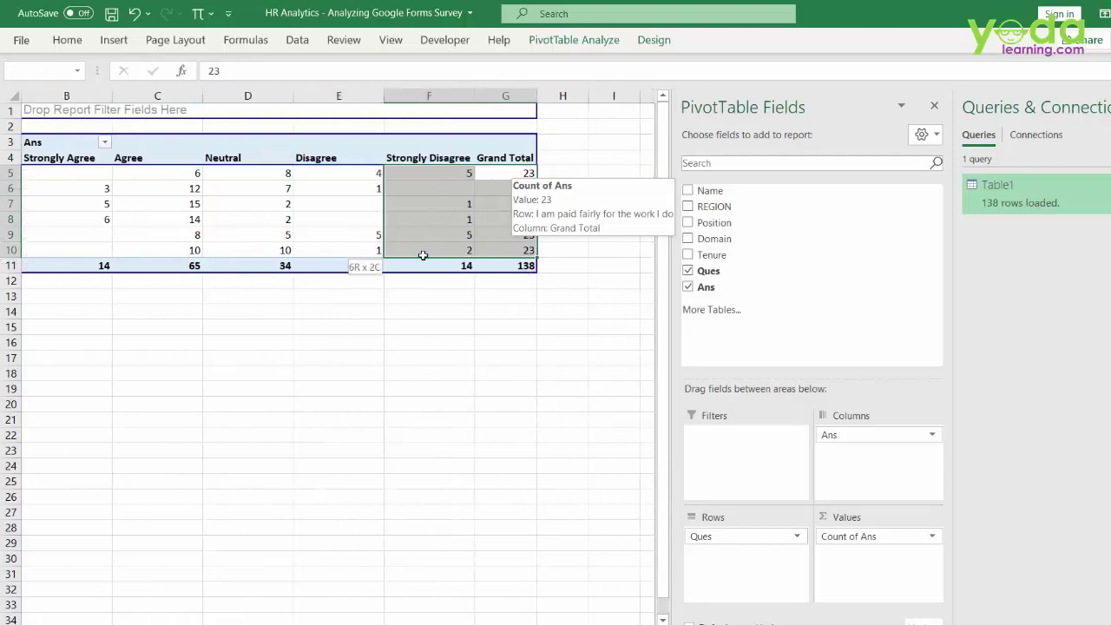
{"action": "left_click", "coordinate": [377, 223]}
{"action": "left_click", "coordinate": [355, 202]}
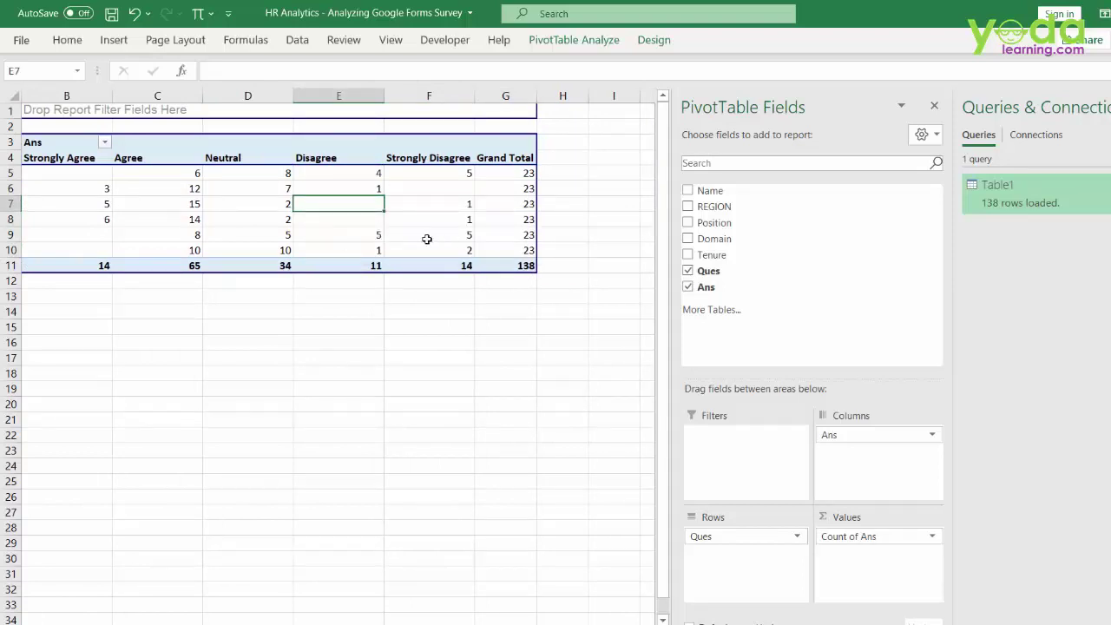
{"action": "key", "text": "Delete"}
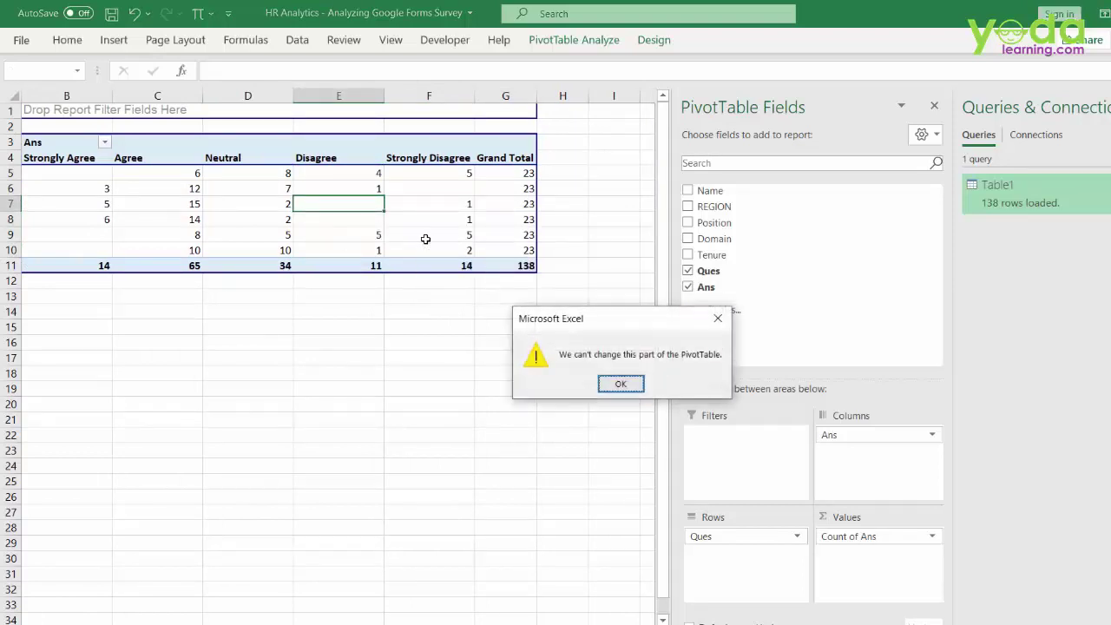
{"action": "key", "text": "Return"}
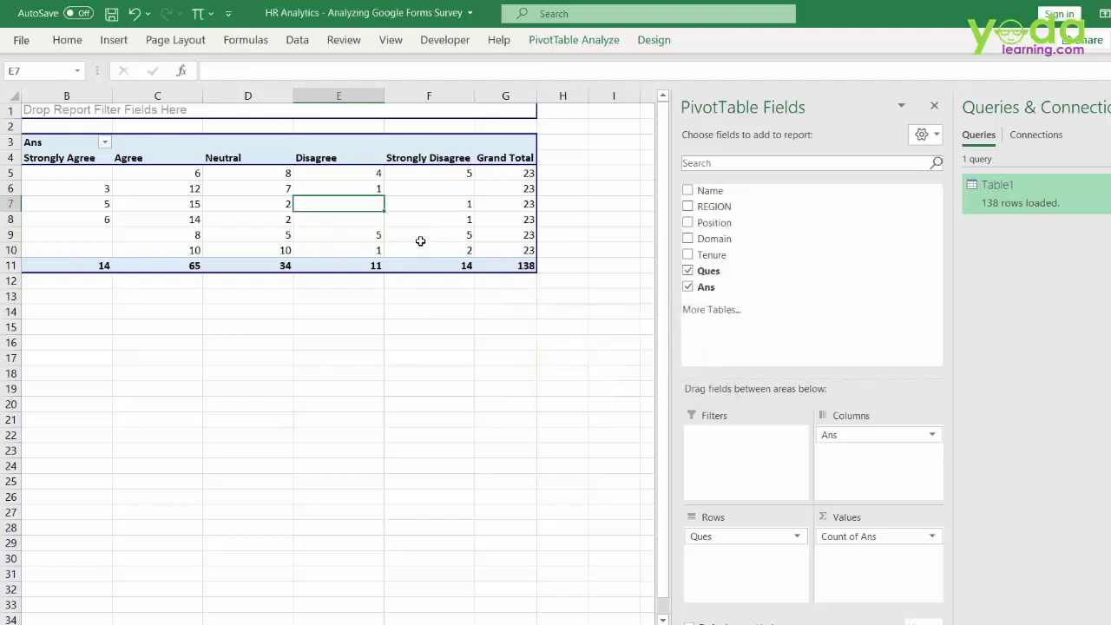
- Set the PivotTable to show 0 for empty cells
{"action": "right_click", "coordinate": [329, 203]}
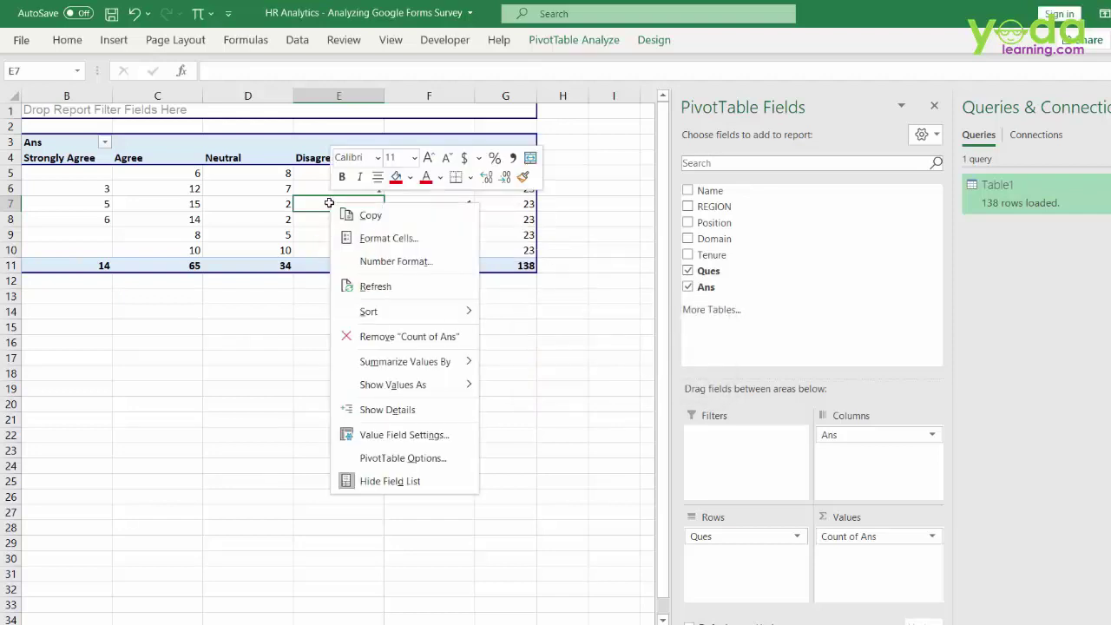
{"action": "left_click", "coordinate": [403, 457]}
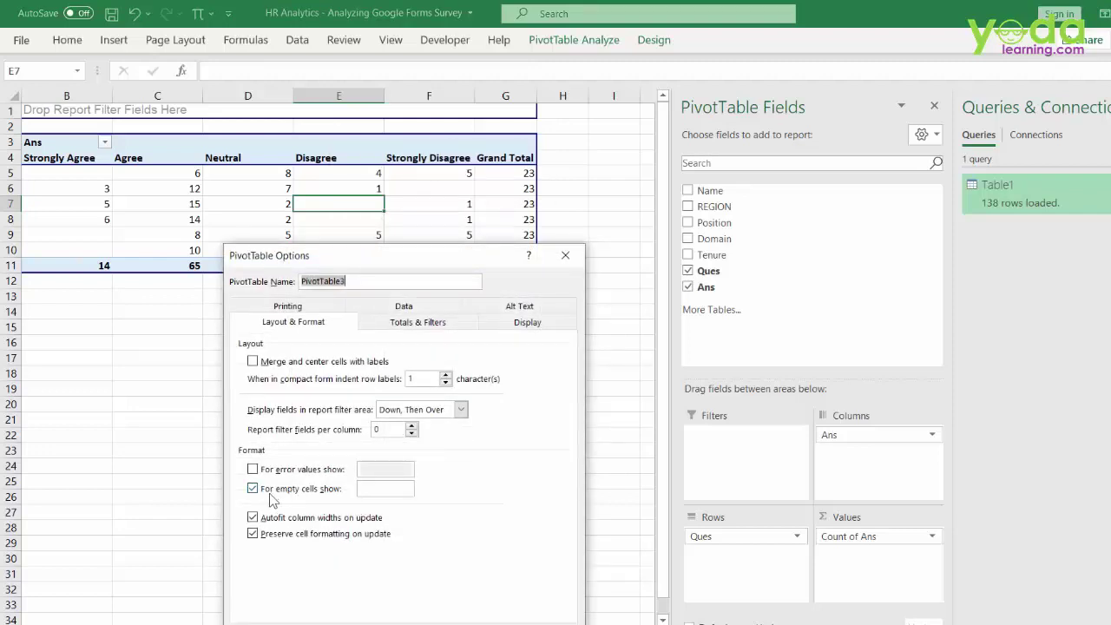
{"action": "left_click", "coordinate": [374, 489]}
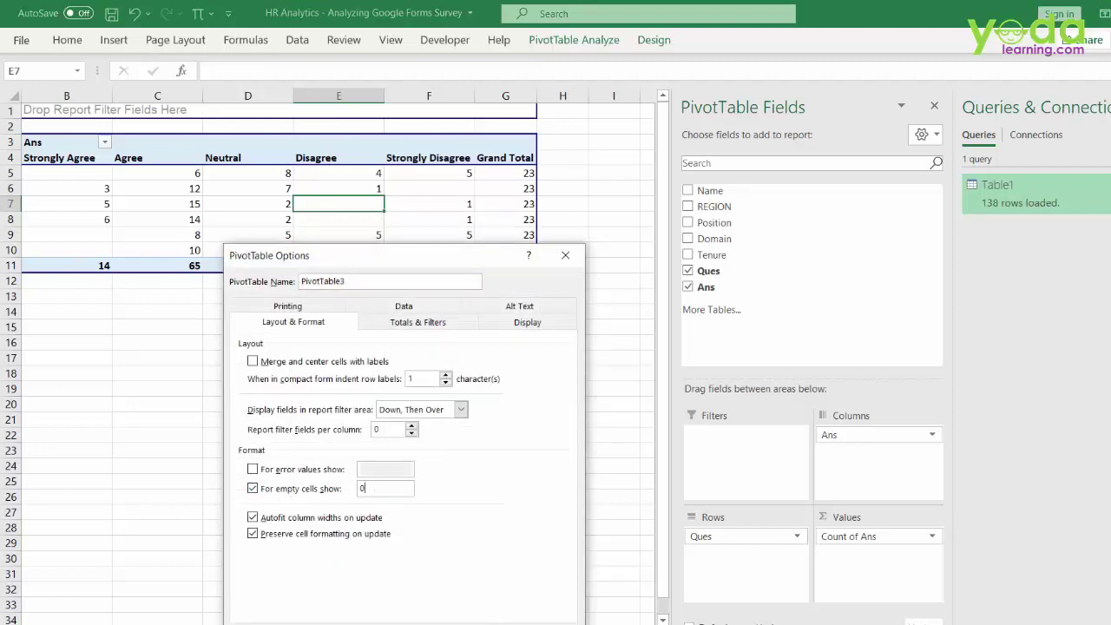
{"action": "key", "text": "Return"}
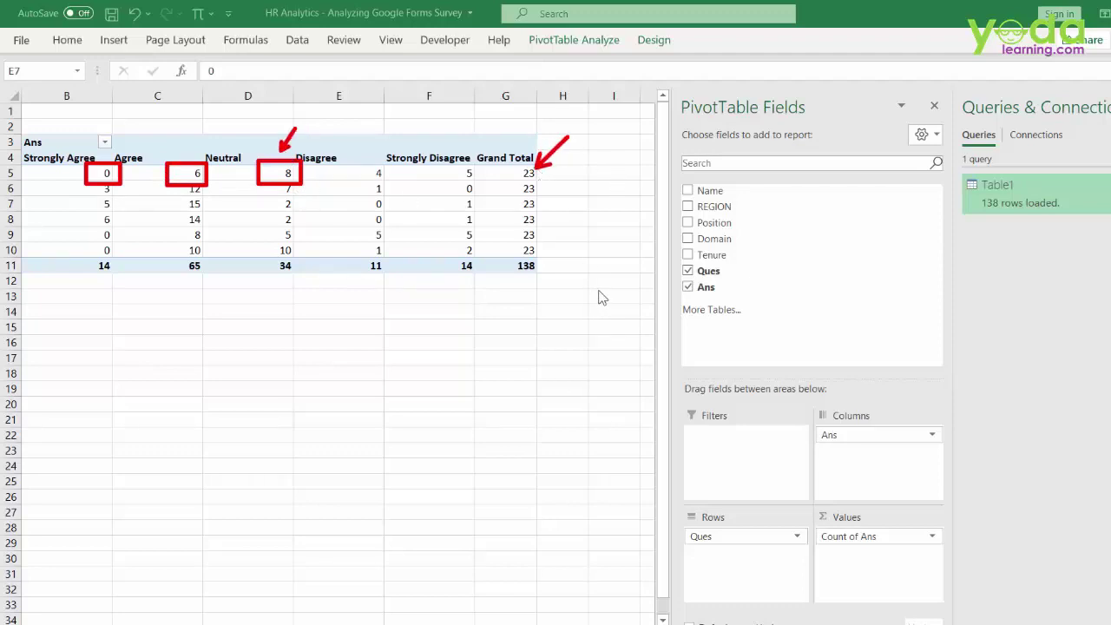
- Show the PivotTable's answer counts as % of Row Total and format all the values as percentages without decimals
{"action": "right_click", "coordinate": [268, 209]}
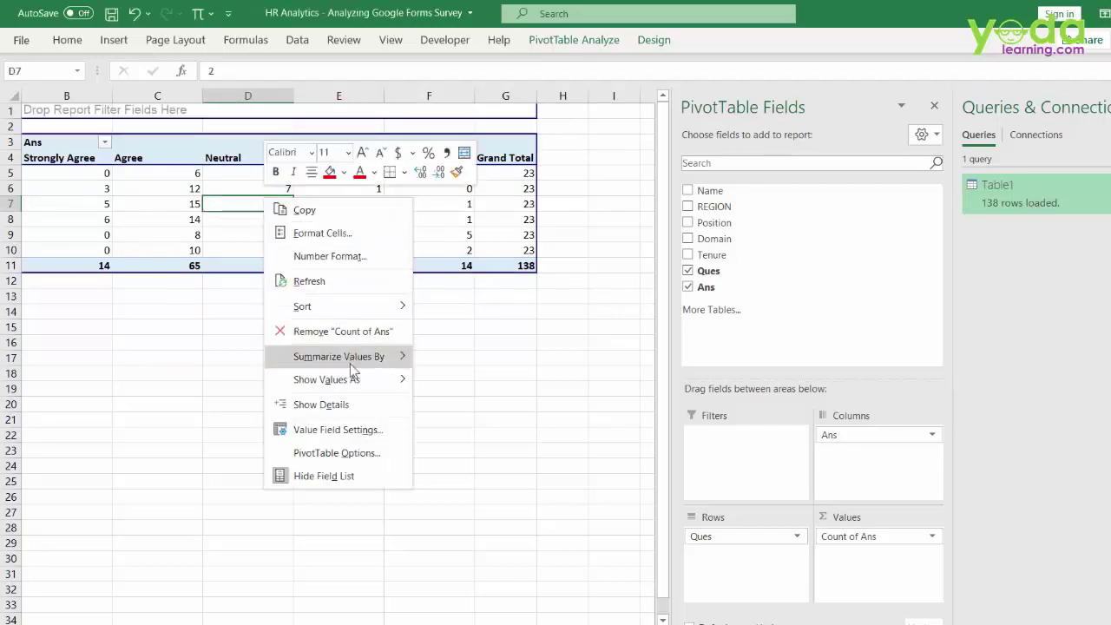
{"action": "mouse_move", "coordinate": [354, 379]}
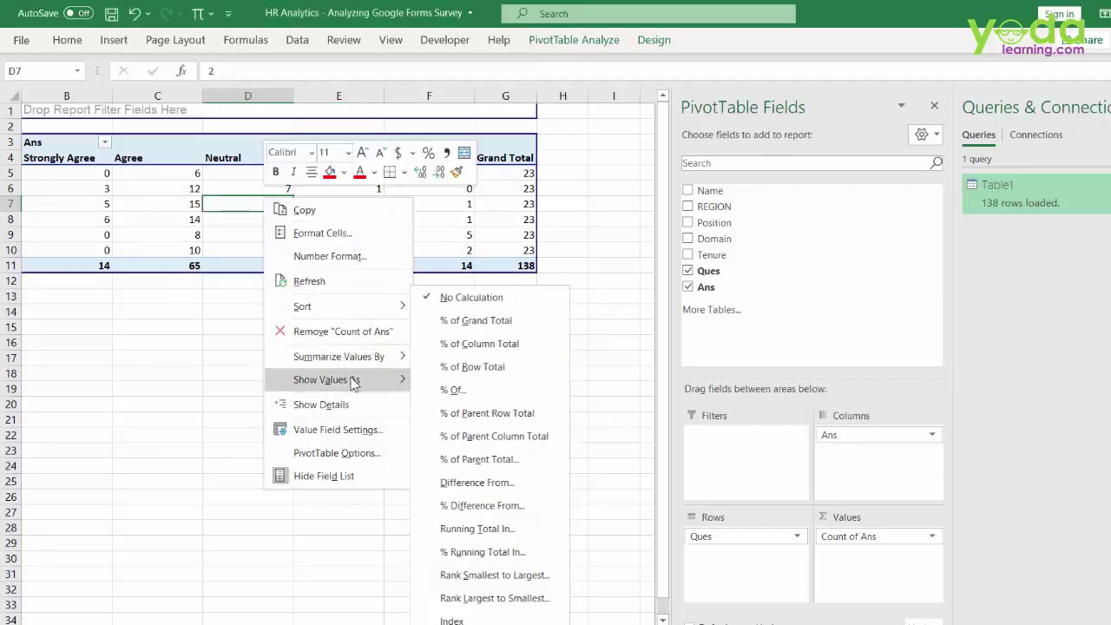
{"action": "left_click", "coordinate": [491, 368]}
{"action": "left_click_drag", "start_coordinate": [500, 265], "coordinate": [130, 165]}
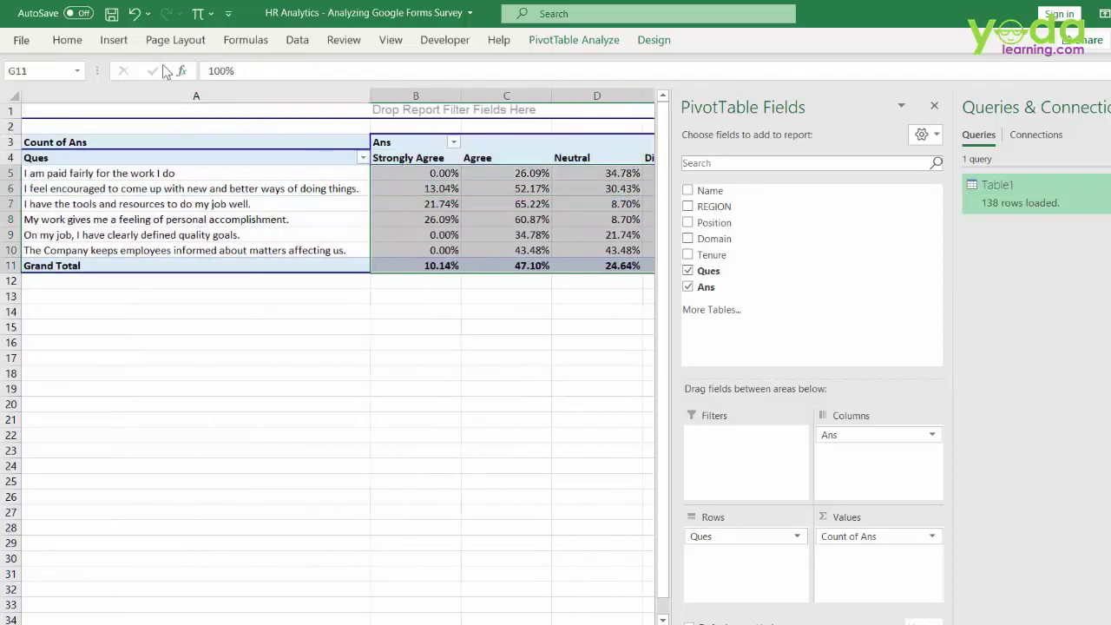
{"action": "left_click", "coordinate": [67, 40]}
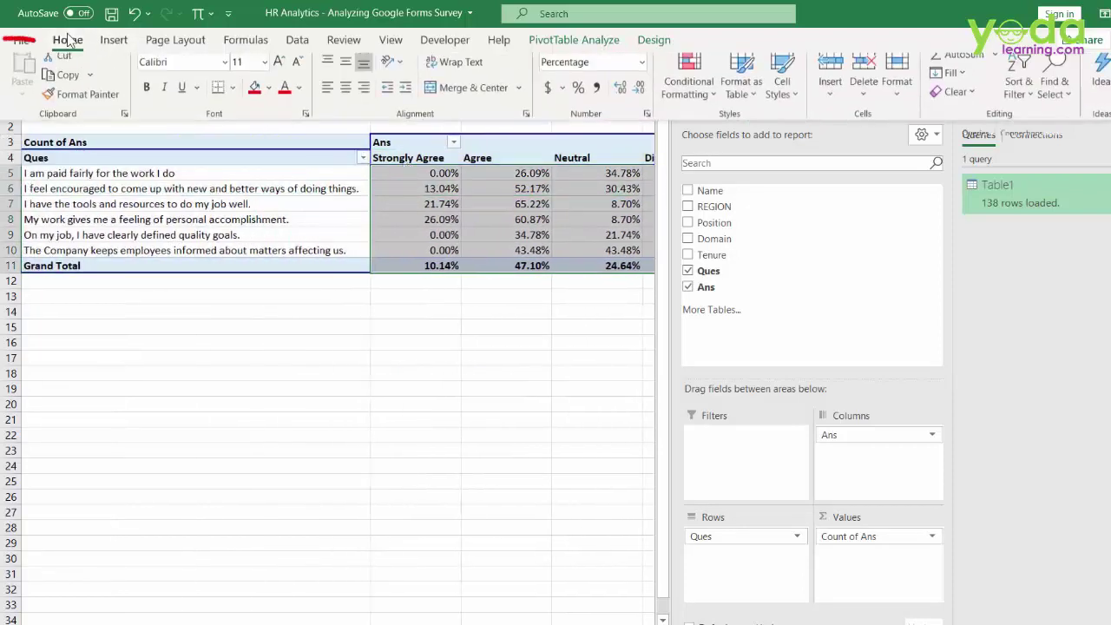
{"action": "left_click", "coordinate": [580, 97]}
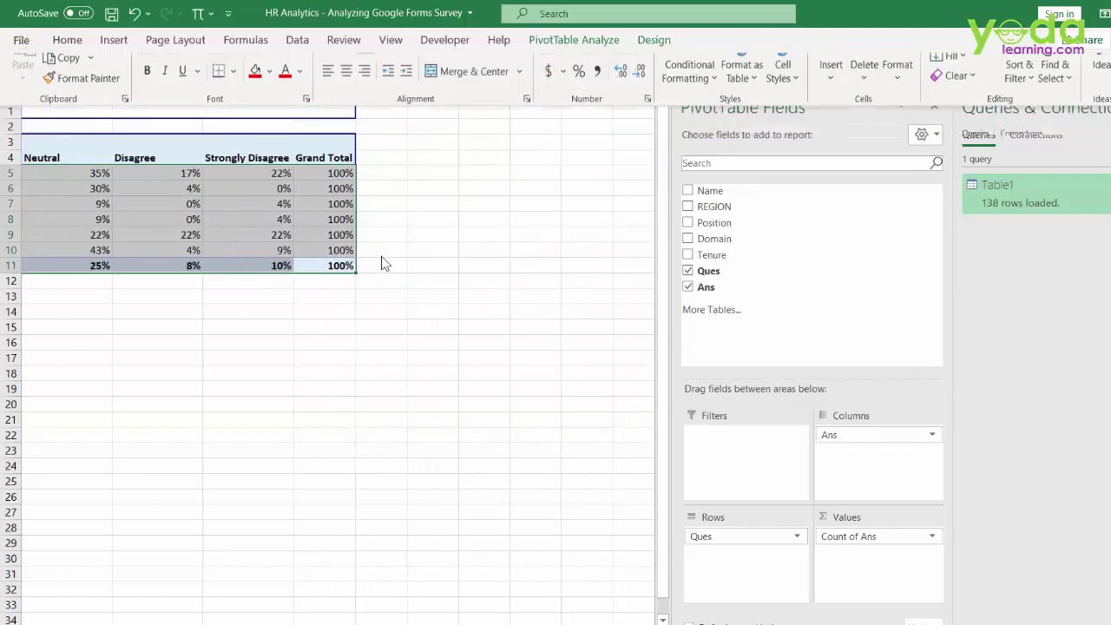
- Check the Grand Total percentages and close the PivotTable field list and the Queries & Connections list
{"action": "left_click_drag", "start_coordinate": [334, 173], "coordinate": [337, 265]}
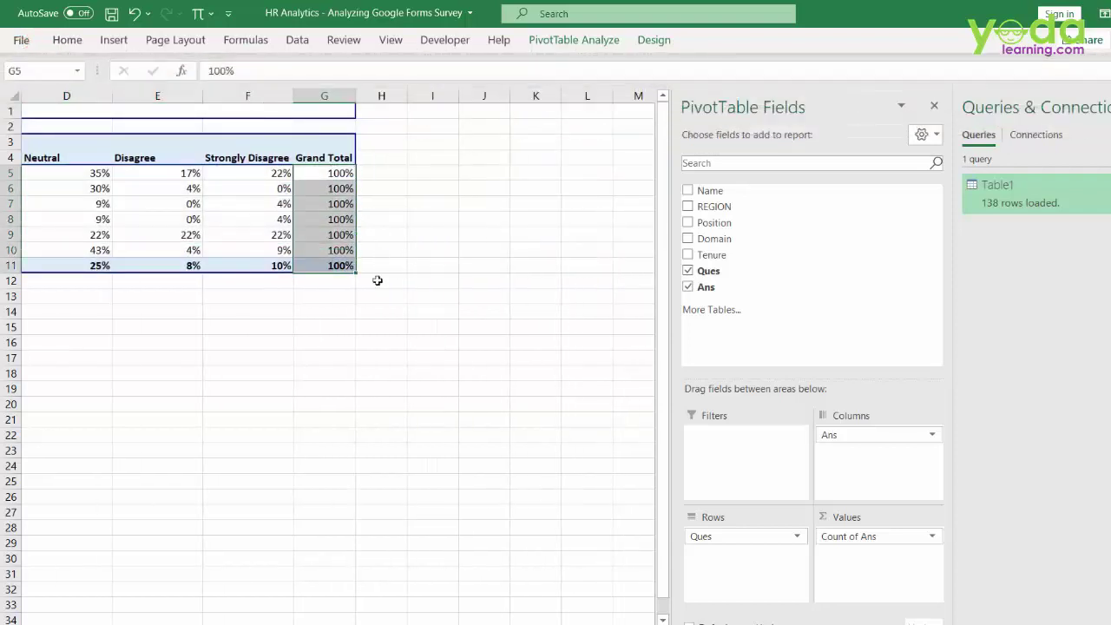
{"action": "scroll", "coordinate": [338, 347], "scroll_direction": "left", "scroll_amount": 3}
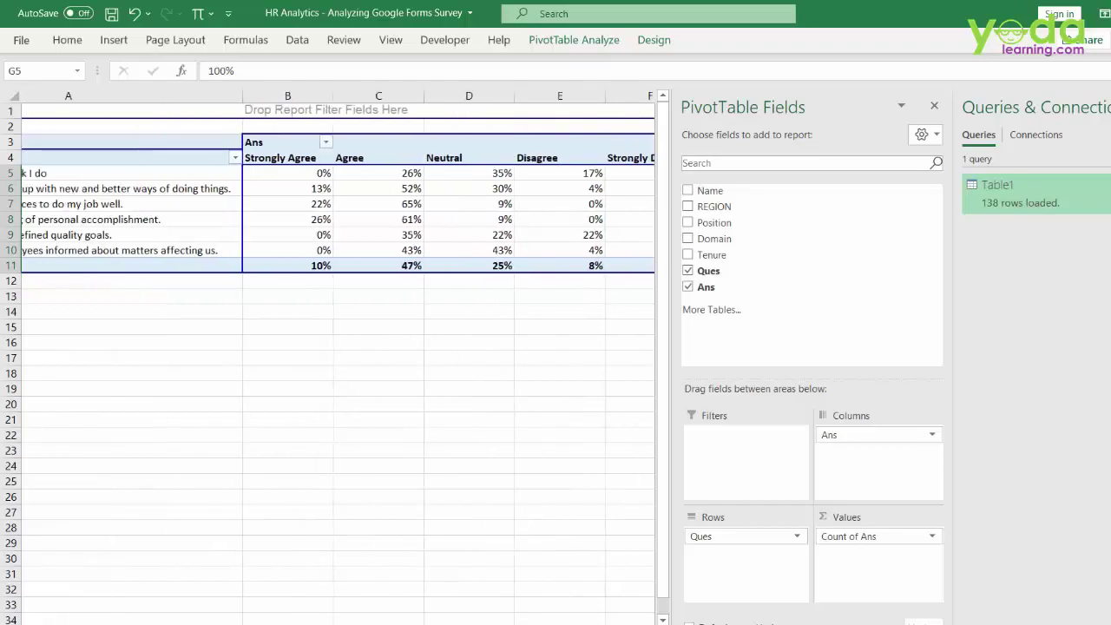
{"action": "left_click", "coordinate": [934, 106]}
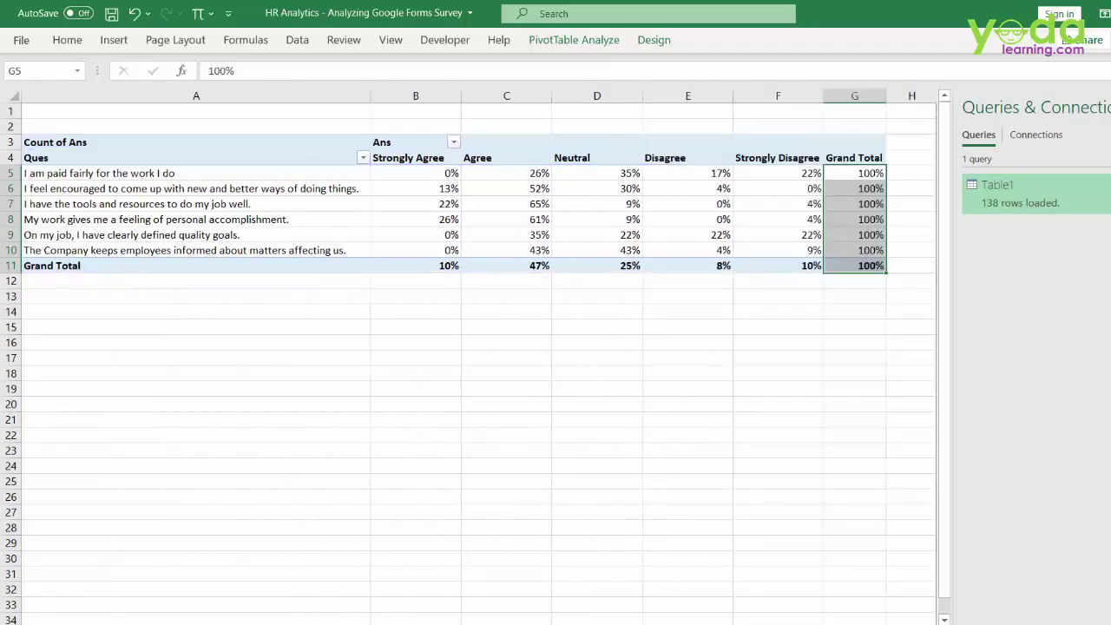
{"action": "left_click", "coordinate": [1107, 106]}
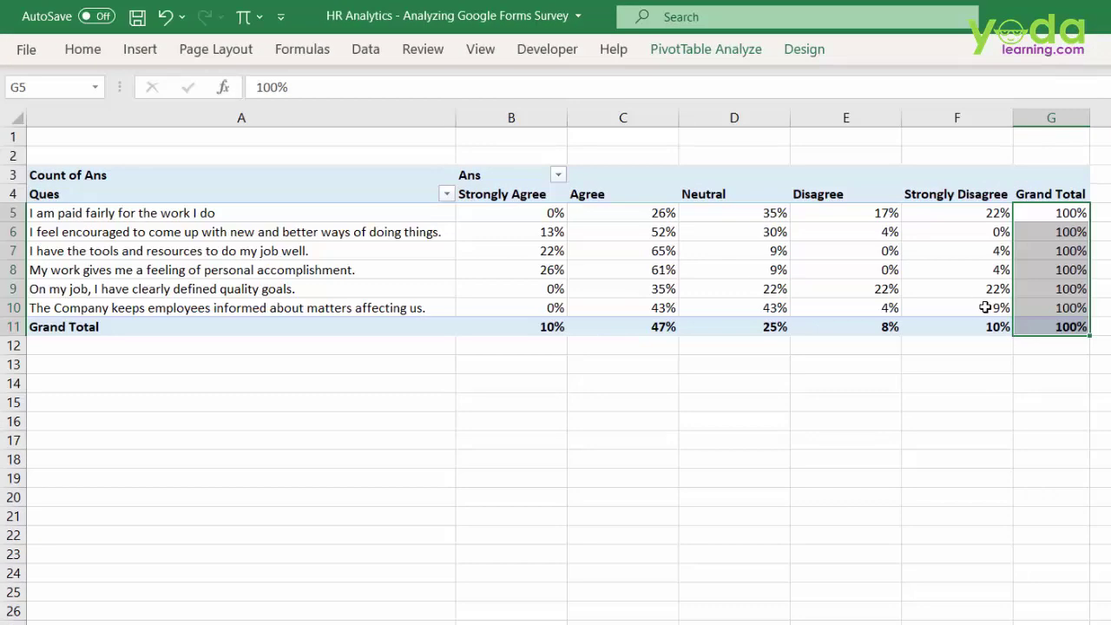
- Apply a red-white color scale to the answer percentages in B5:F10, then review the fair pay and quality goals questions
{"action": "left_click_drag", "start_coordinate": [985, 307], "coordinate": [498, 202]}
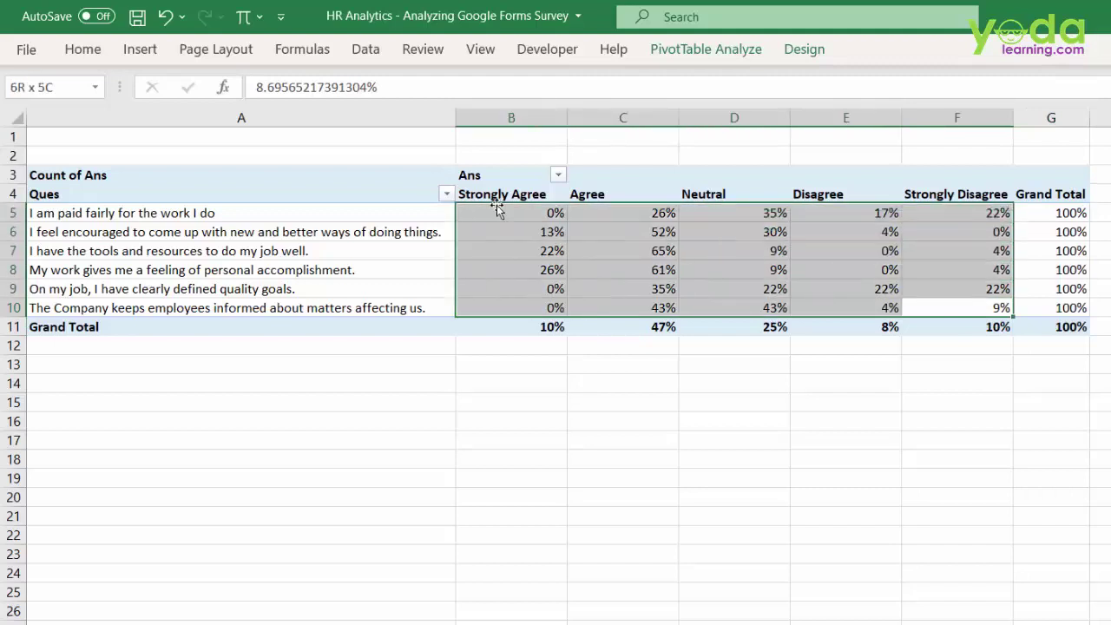
{"action": "left_click", "coordinate": [86, 50]}
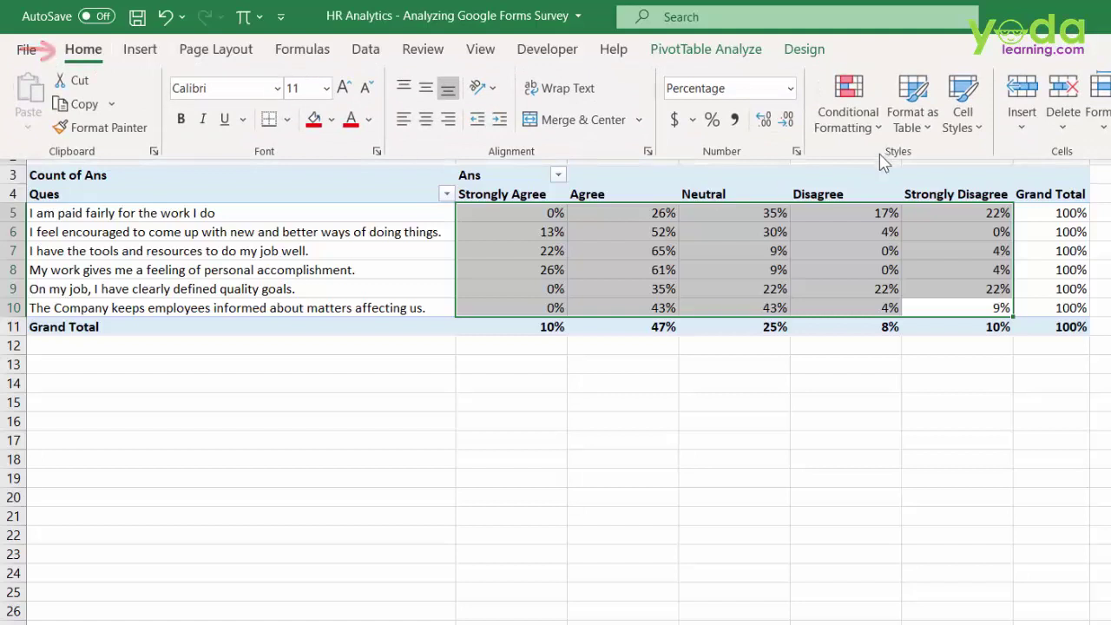
{"action": "left_click", "coordinate": [857, 127]}
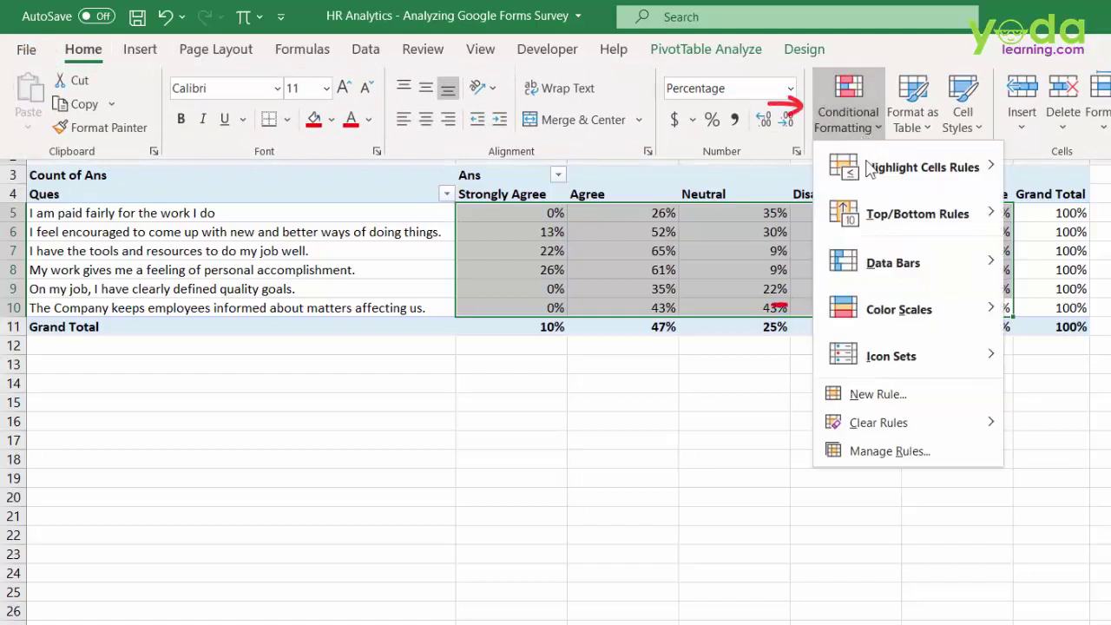
{"action": "mouse_move", "coordinate": [899, 310]}
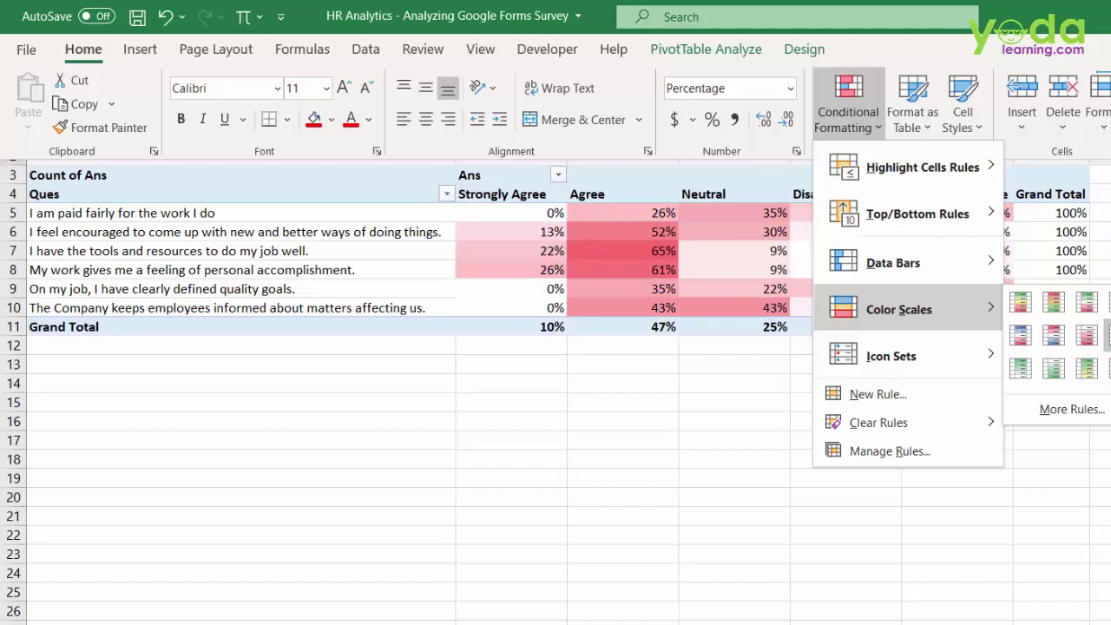
{"action": "left_click", "coordinate": [1086, 335]}
{"action": "left_click", "coordinate": [945, 362]}
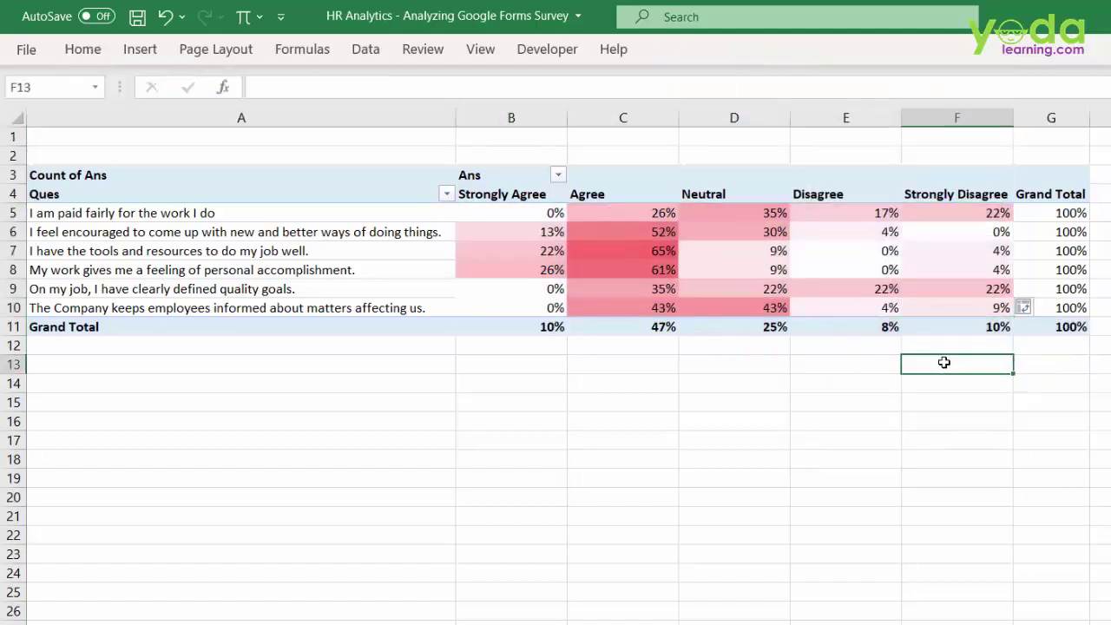
{"action": "left_click", "coordinate": [998, 210]}
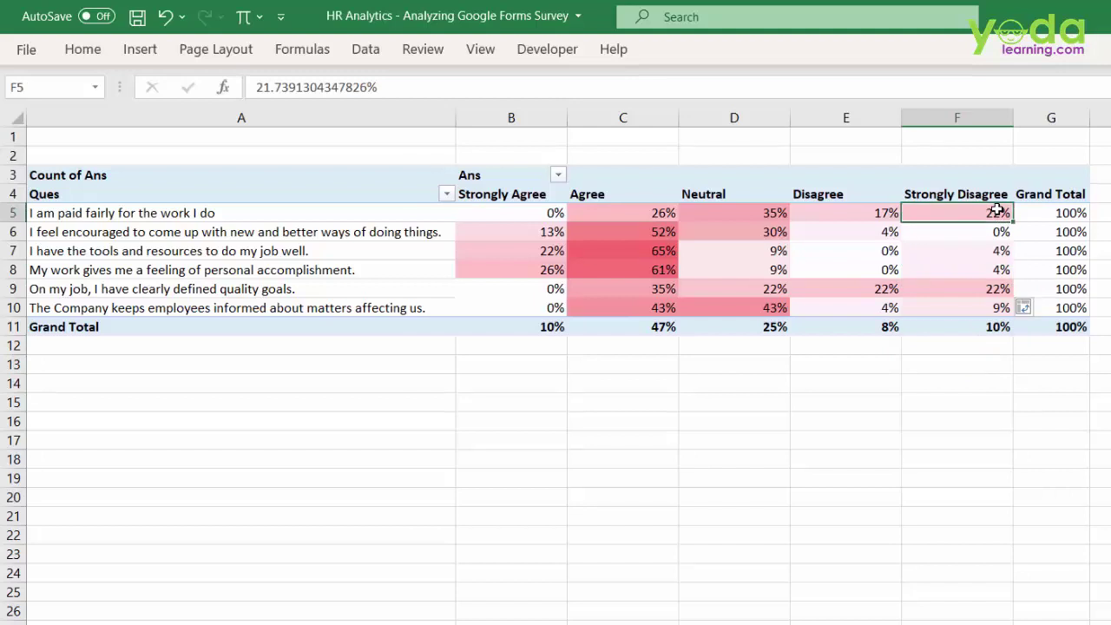
{"action": "left_click", "coordinate": [188, 213]}
{"action": "left_click", "coordinate": [287, 288]}
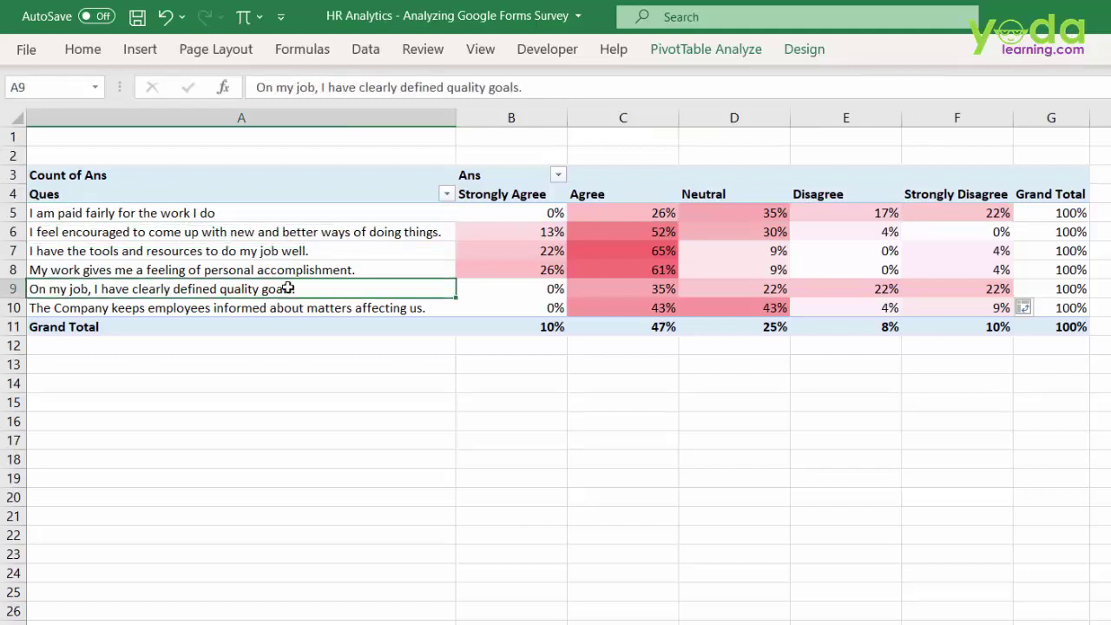
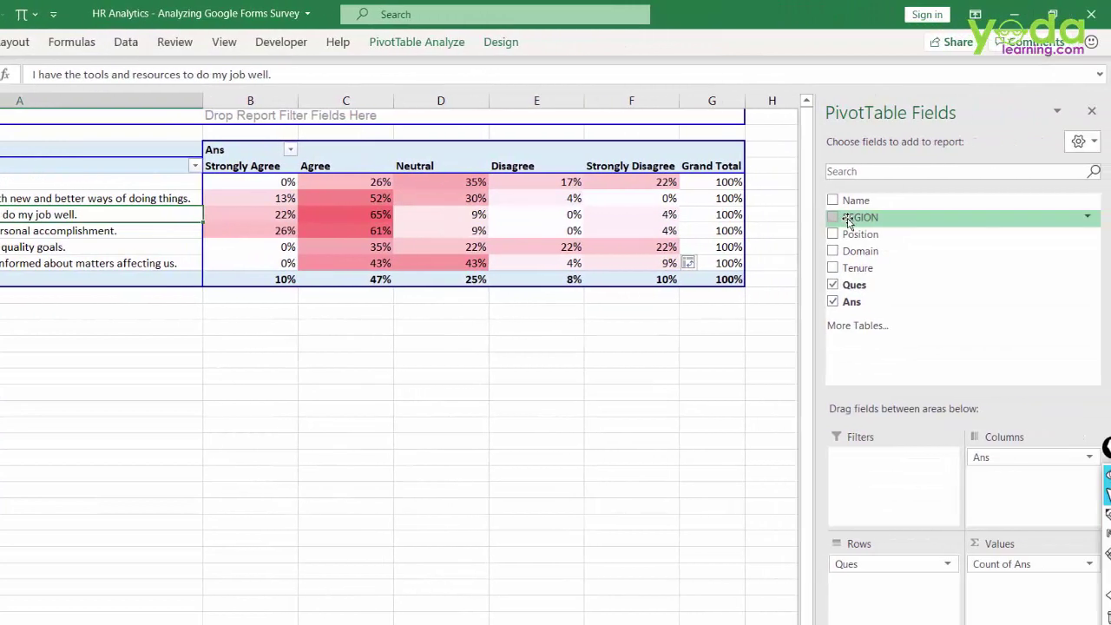
- Add slicers for the REGION, Position and Domain fields to the PivotTable
{"action": "right_click", "coordinate": [927, 219]}
{"action": "left_click", "coordinate": [995, 319]}
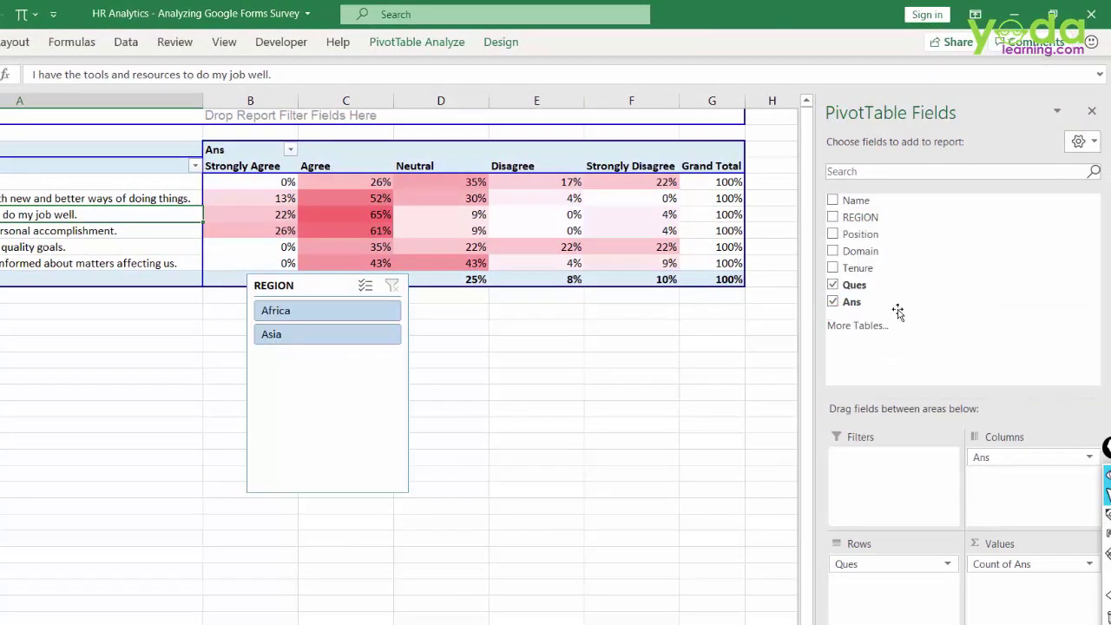
{"action": "right_click", "coordinate": [855, 235]}
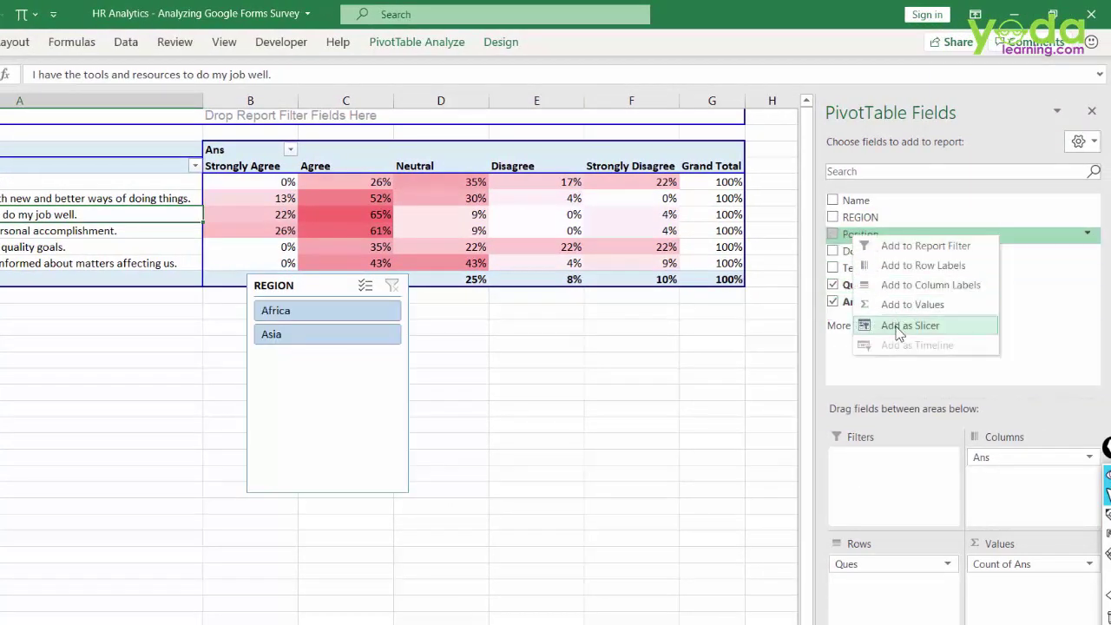
{"action": "left_click", "coordinate": [908, 325]}
{"action": "right_click", "coordinate": [858, 251]}
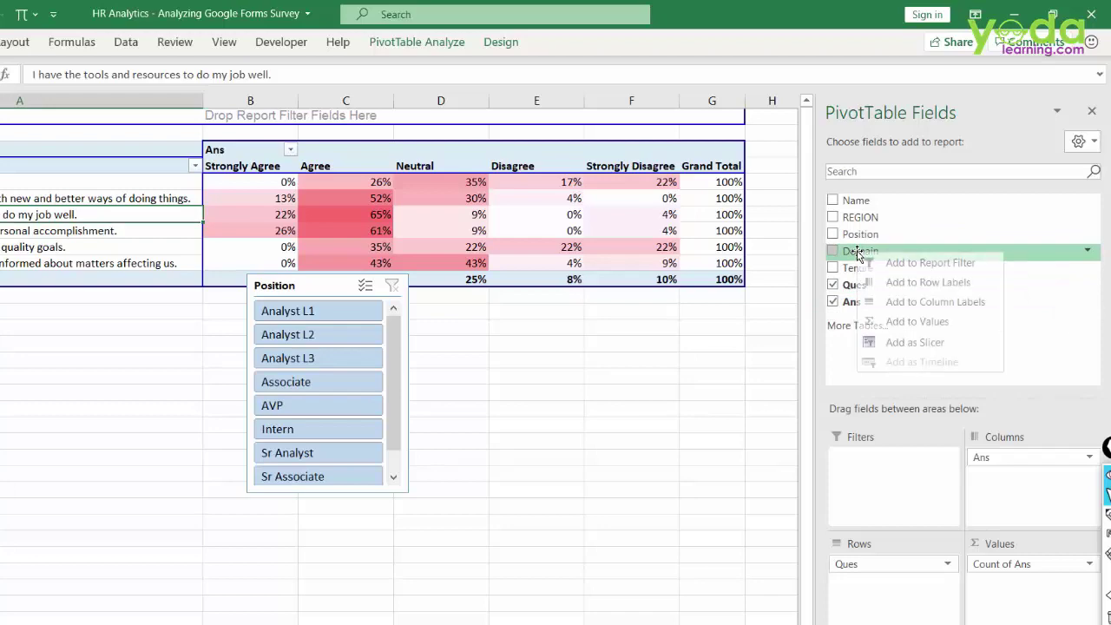
{"action": "left_click", "coordinate": [905, 342]}
- Arrange the slicers side by side below the PivotTable in the order Domain, Position, REGION
{"action": "left_click", "coordinate": [477, 285]}
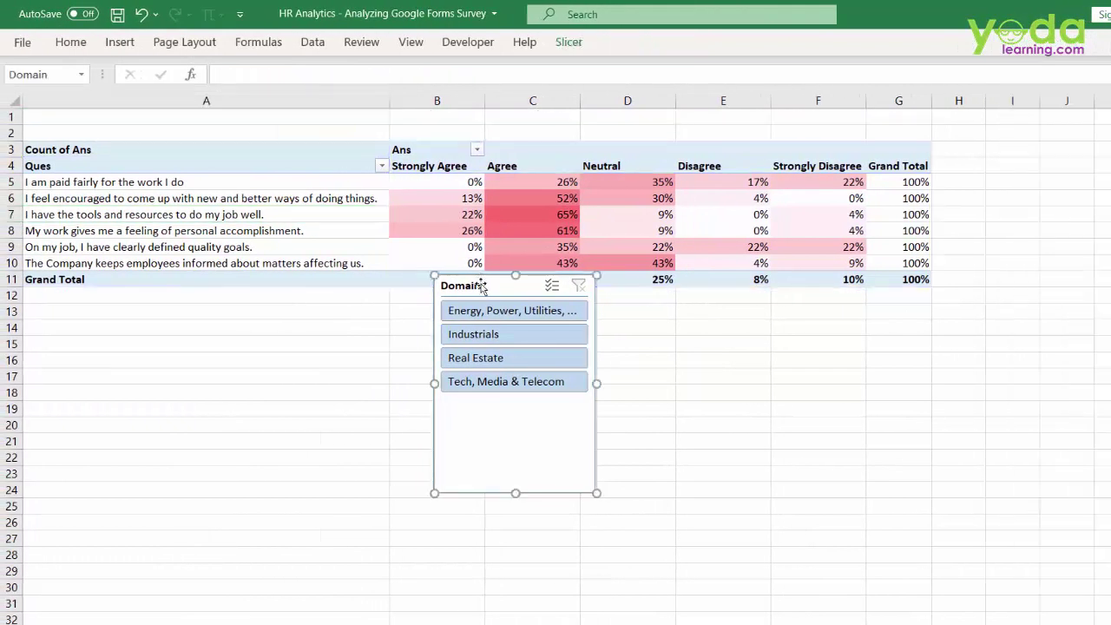
{"action": "left_click_drag", "start_coordinate": [478, 285], "coordinate": [124, 312]}
{"action": "left_click_drag", "start_coordinate": [449, 301], "coordinate": [260, 328]}
{"action": "left_click_drag", "start_coordinate": [551, 283], "coordinate": [463, 312]}
- Apply a light green style to the REGION slicer and Light Yellow, Slicer Style Light 4 to the Position slicer
{"action": "left_click", "coordinate": [570, 45]}
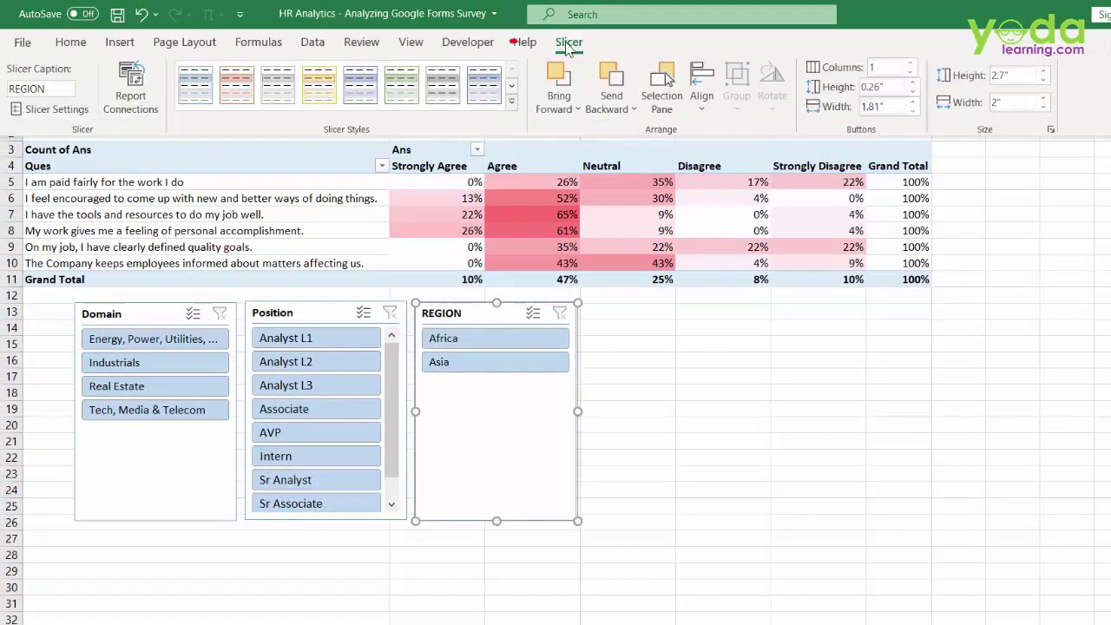
{"action": "left_click", "coordinate": [401, 84]}
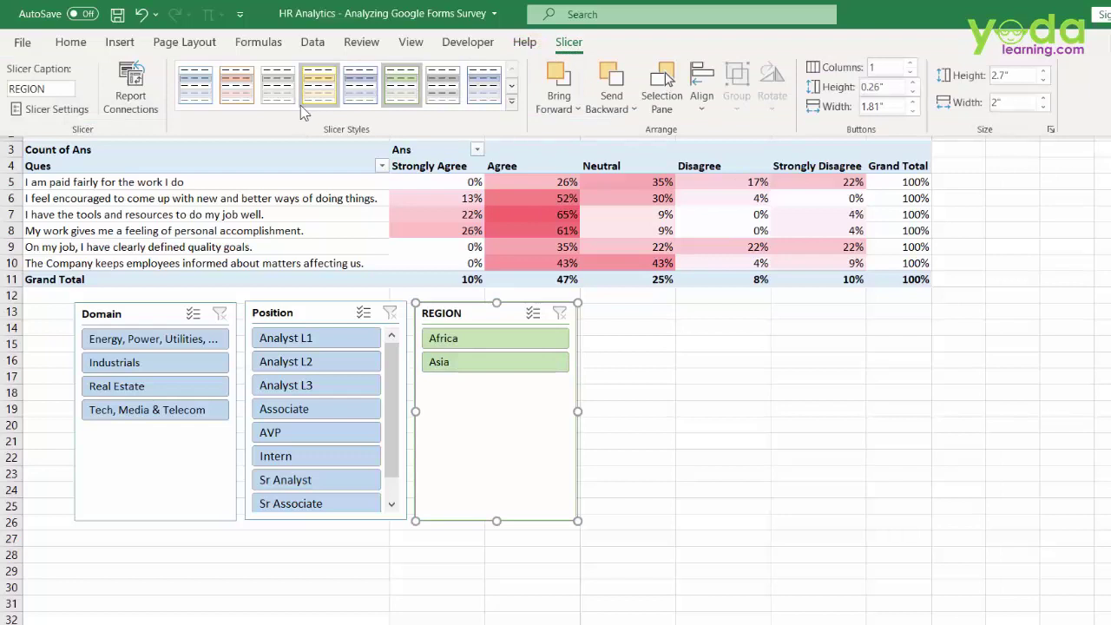
{"action": "left_click", "coordinate": [323, 311]}
{"action": "left_click", "coordinate": [570, 41]}
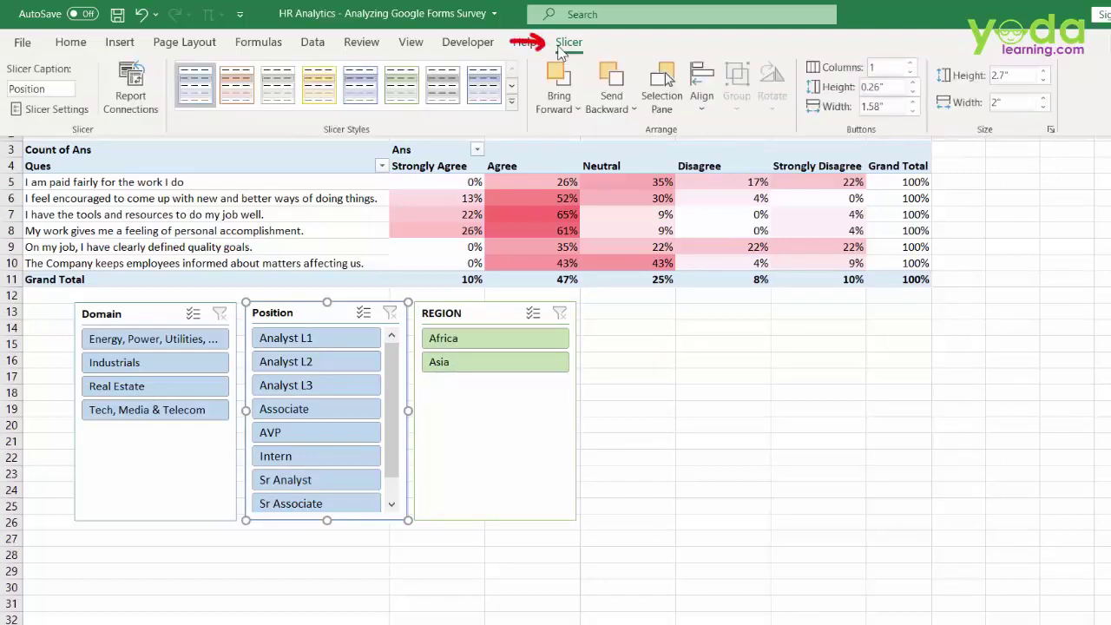
{"action": "left_click", "coordinate": [321, 95]}
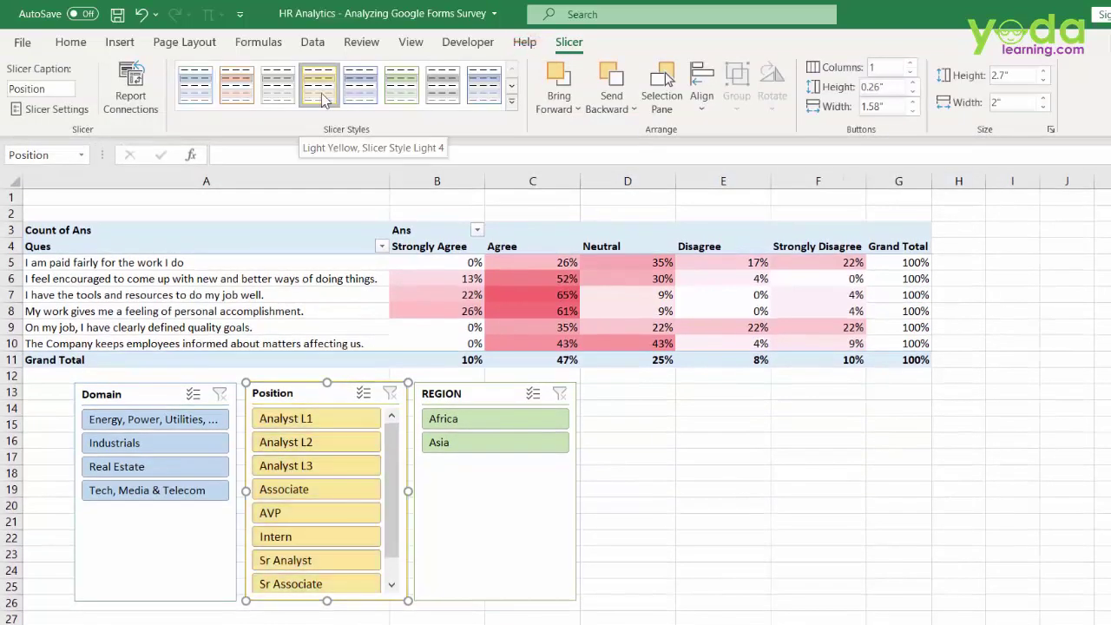
- Hide the worksheet's gridlines
{"action": "left_click", "coordinate": [411, 42]}
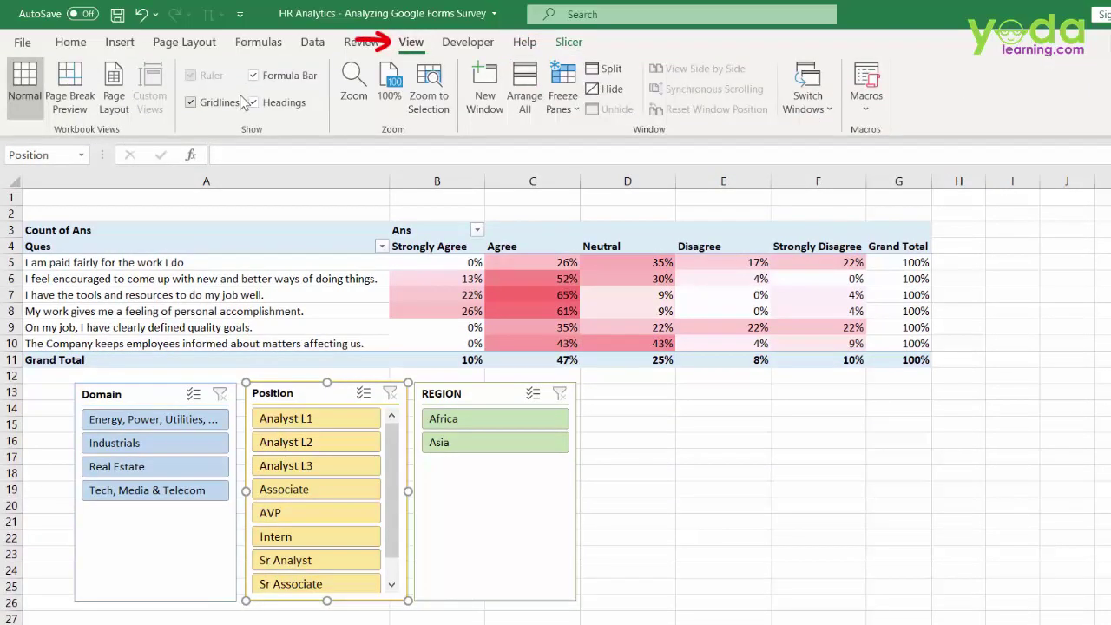
{"action": "left_click", "coordinate": [192, 102]}
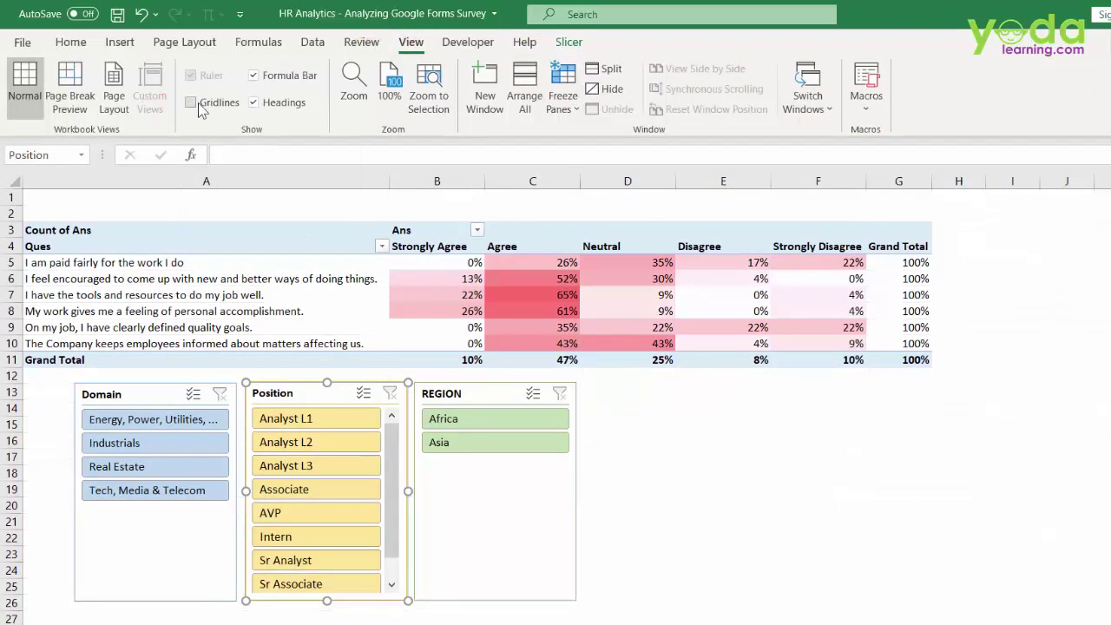
- Set the REGION slicer to 2 columns and shorten it to fit its single row of buttons
{"action": "left_click", "coordinate": [492, 394]}
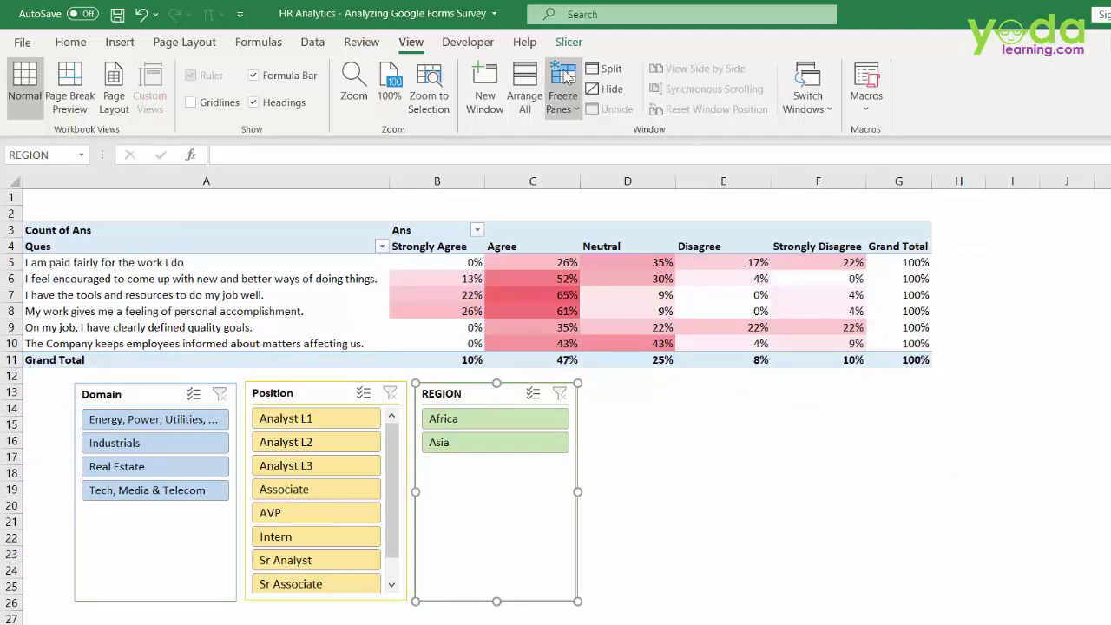
{"action": "left_click", "coordinate": [568, 42]}
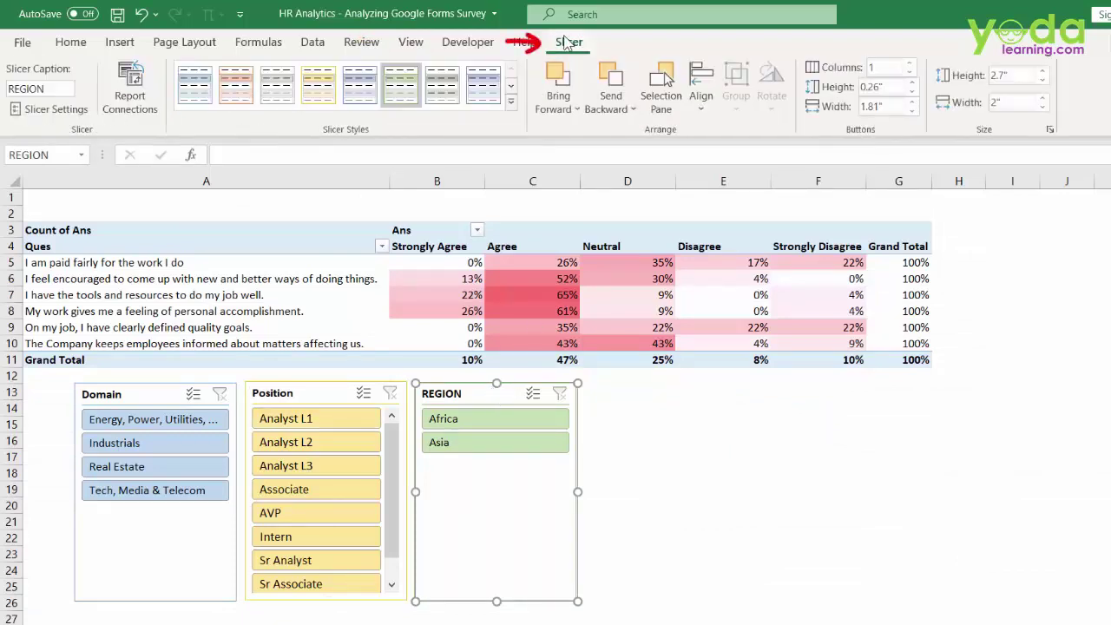
{"action": "left_click", "coordinate": [910, 63]}
{"action": "left_click_drag", "start_coordinate": [496, 601], "coordinate": [496, 439]}
- Lay out the Domain slicer in 2 columns, about 1.23" high and 4.13" wide, directly beneath the REGION slicer
{"action": "left_click", "coordinate": [172, 545]}
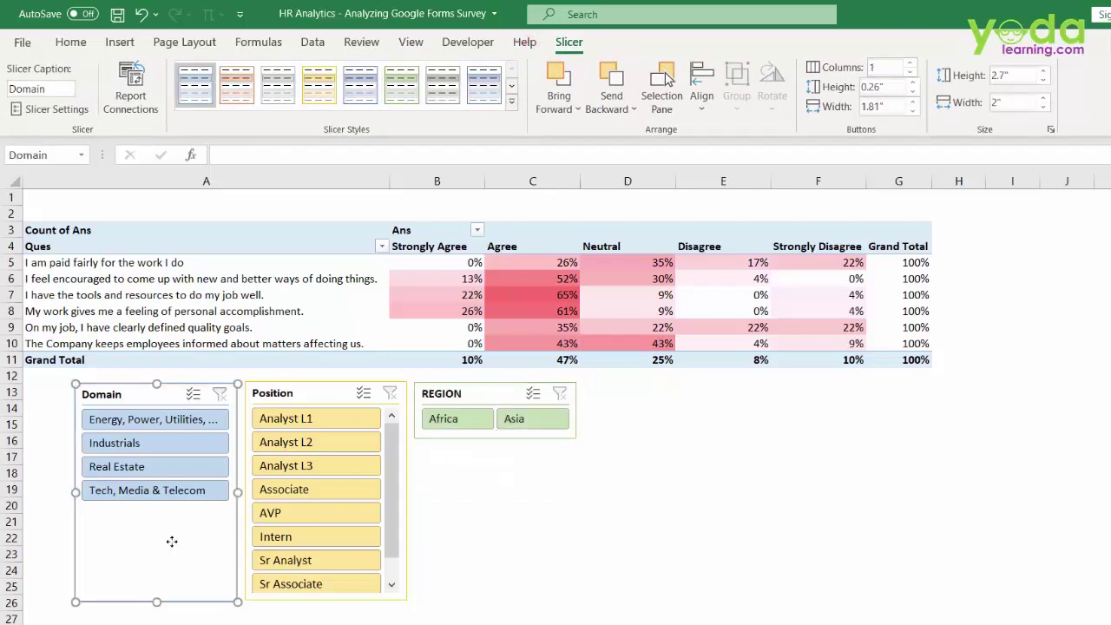
{"action": "left_click", "coordinate": [911, 63]}
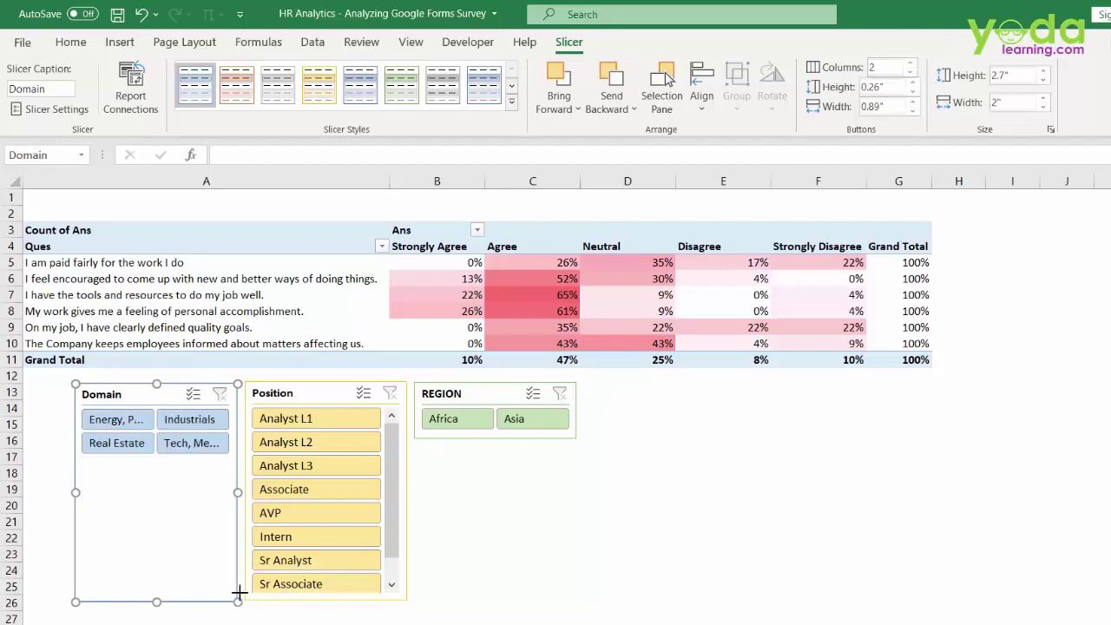
{"action": "left_click_drag", "start_coordinate": [239, 593], "coordinate": [448, 495]}
{"action": "left_click_drag", "start_coordinate": [338, 387], "coordinate": [737, 452]}
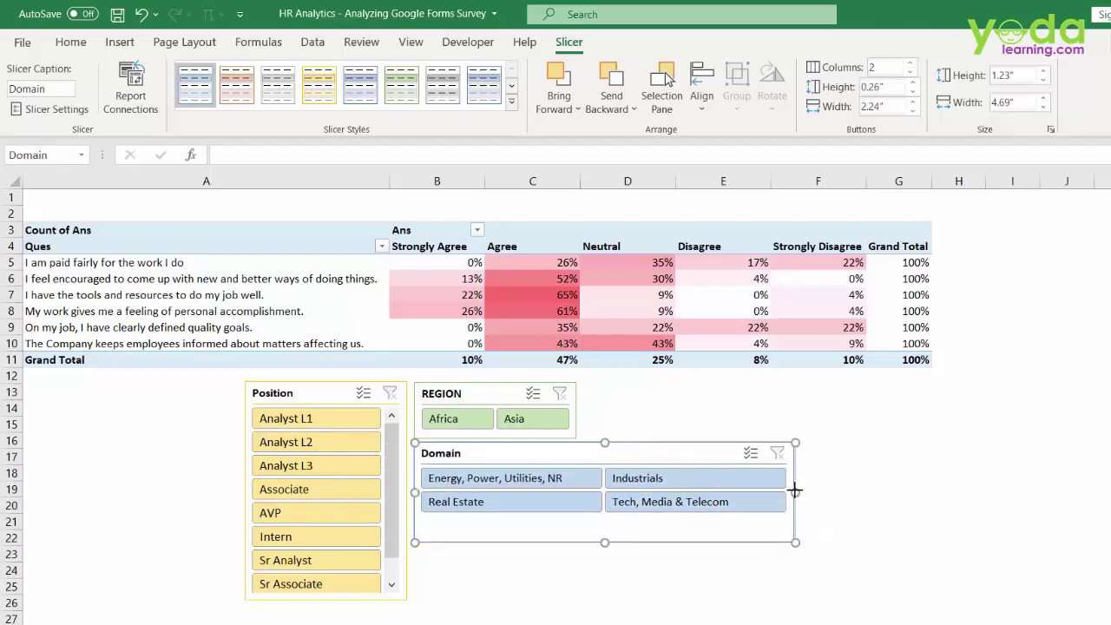
{"action": "left_click_drag", "start_coordinate": [795, 491], "coordinate": [748, 493]}
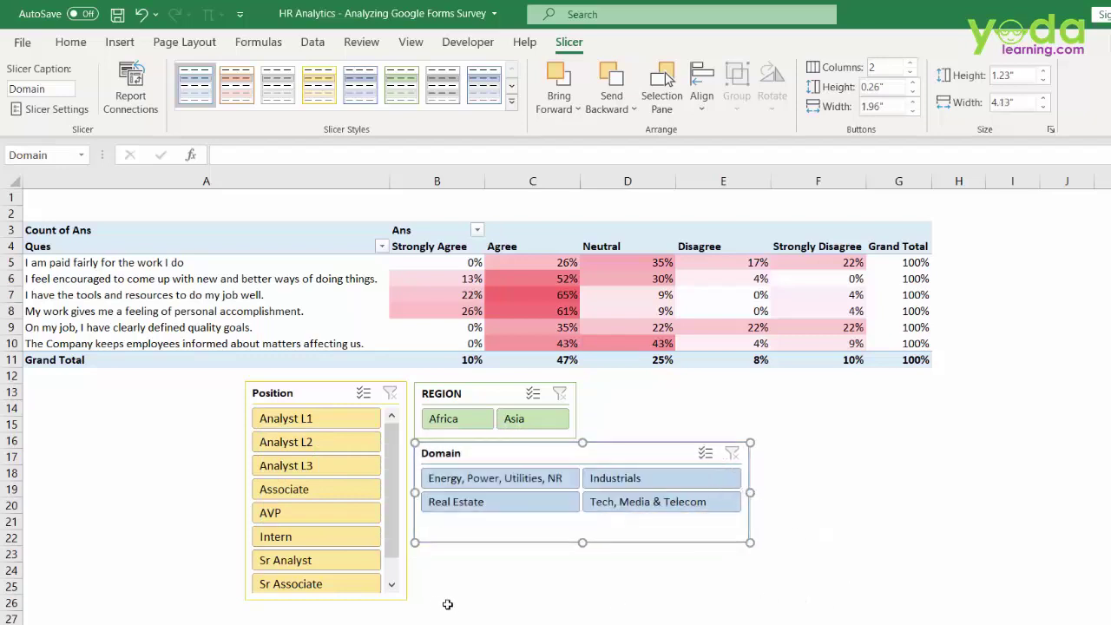
- Set the Position slicer to 2 columns and resize it to about 2.04" high and 2.81" wide
{"action": "left_click", "coordinate": [329, 387]}
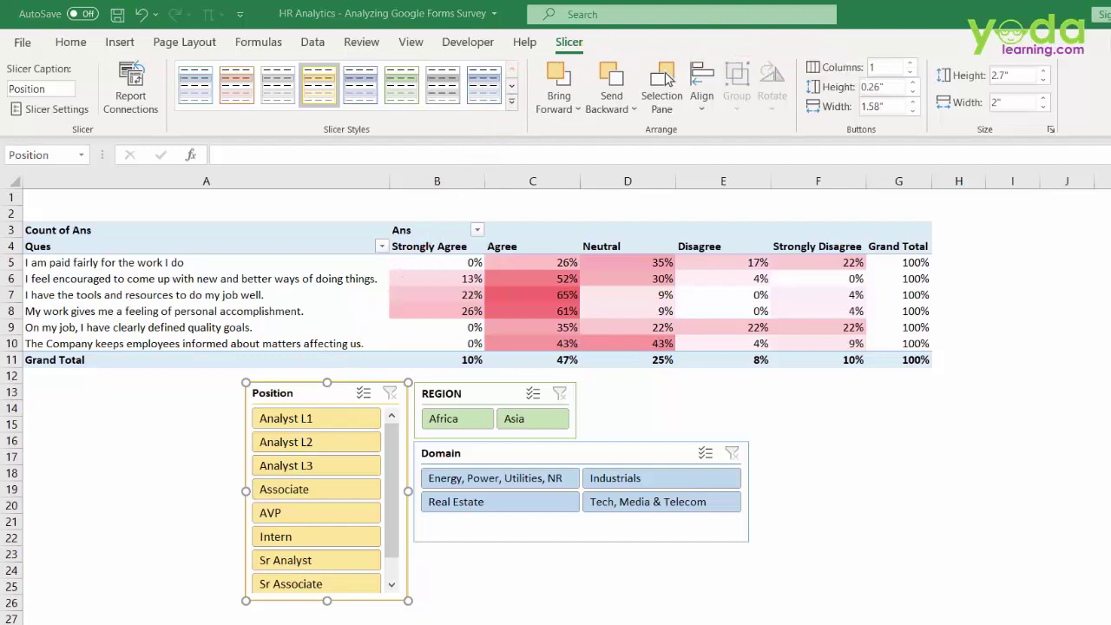
{"action": "left_click", "coordinate": [910, 63]}
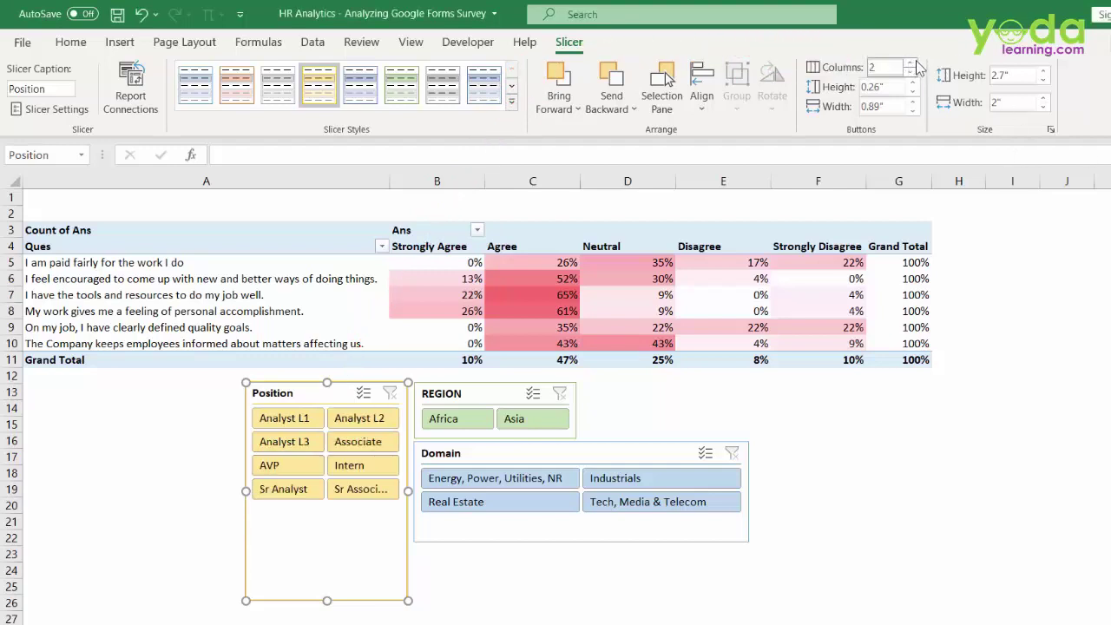
{"action": "left_click", "coordinate": [240, 488]}
{"action": "left_click", "coordinate": [243, 489]}
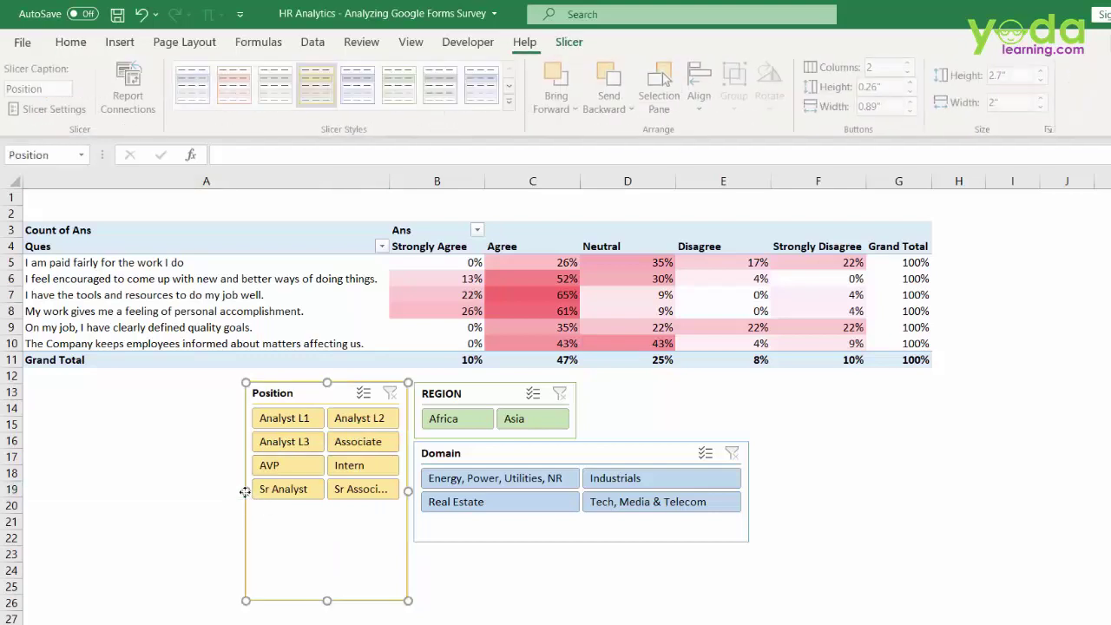
{"action": "left_click_drag", "start_coordinate": [243, 489], "coordinate": [181, 490]}
{"action": "left_click_drag", "start_coordinate": [294, 599], "coordinate": [300, 547]}
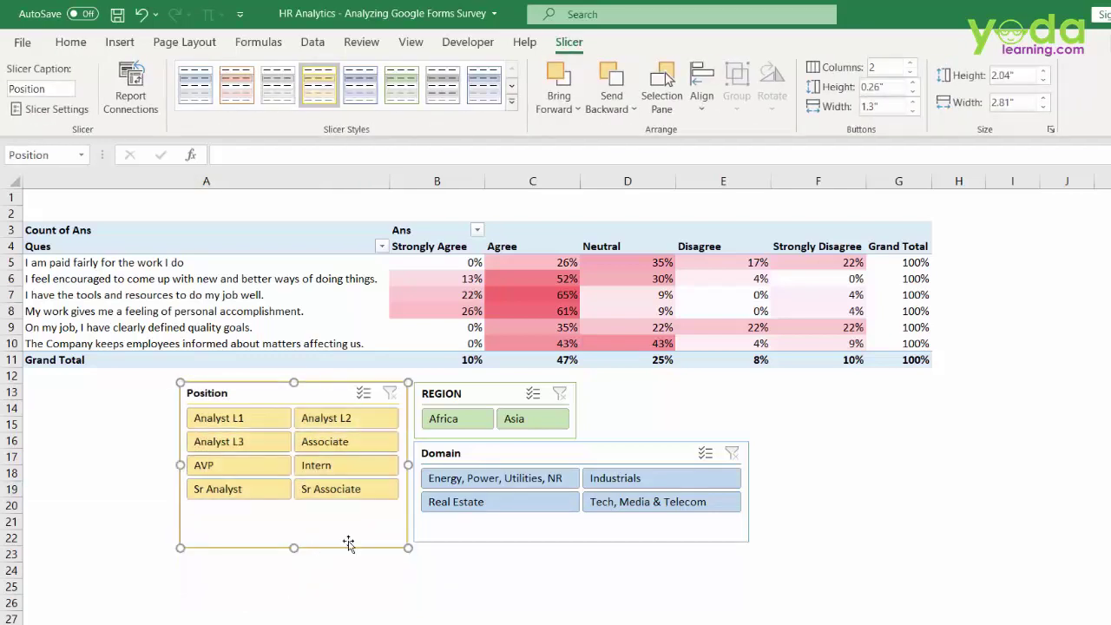
- Test the slicers with region Asia and the domains Tech, Media & Telecom, Real Estate and Energy, Power, Utilities, NR in turn, and clear both filters
{"action": "left_click", "coordinate": [529, 420]}
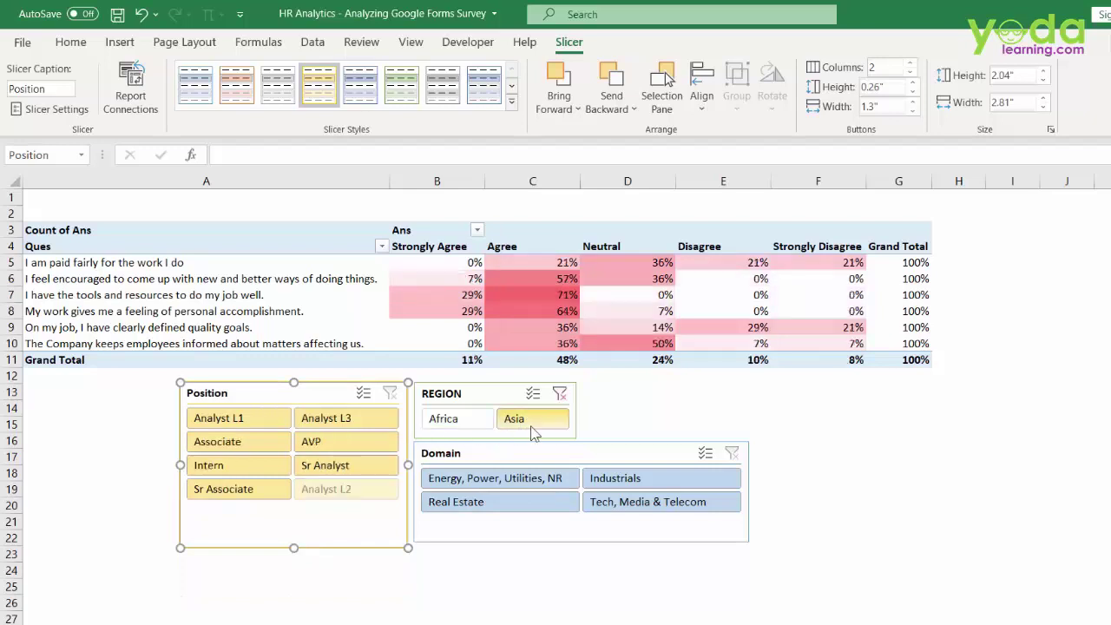
{"action": "left_click", "coordinate": [631, 503]}
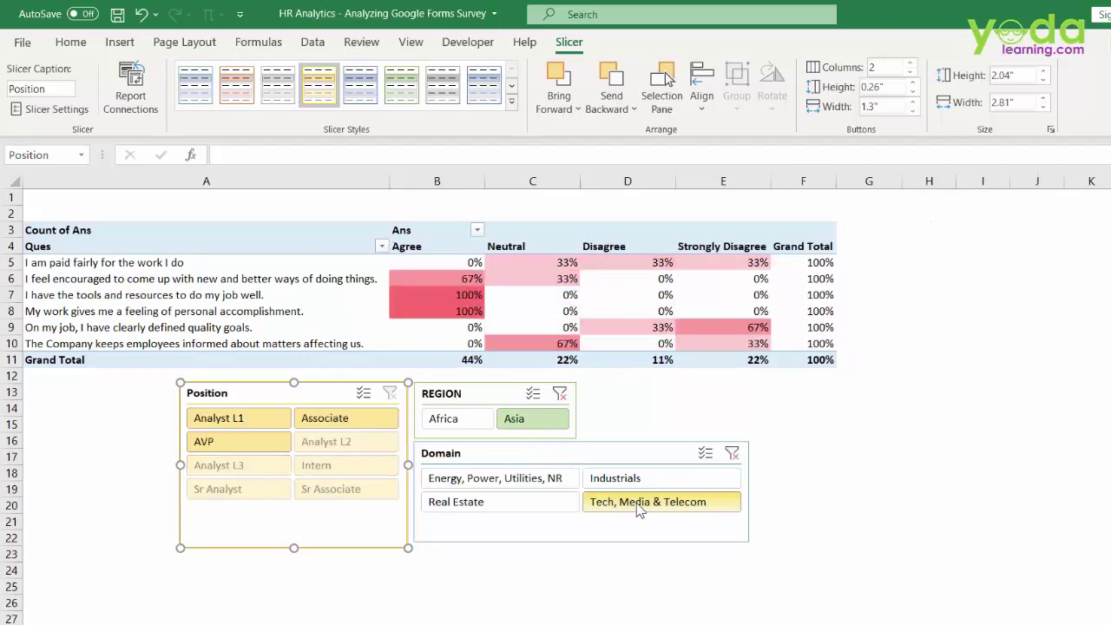
{"action": "left_click", "coordinate": [453, 502]}
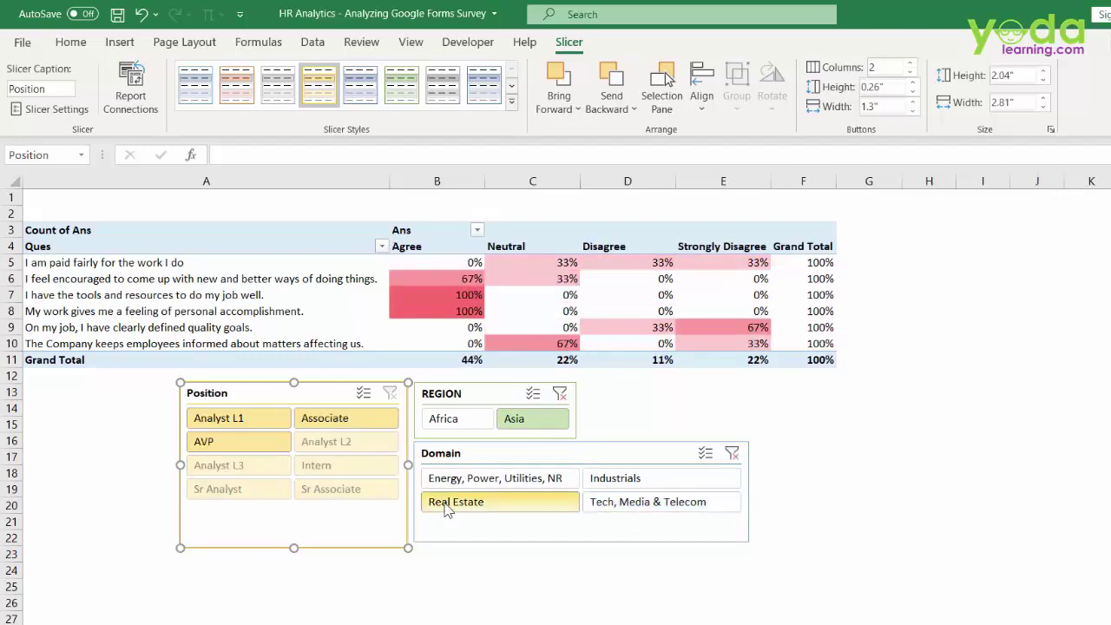
{"action": "left_click", "coordinate": [484, 480]}
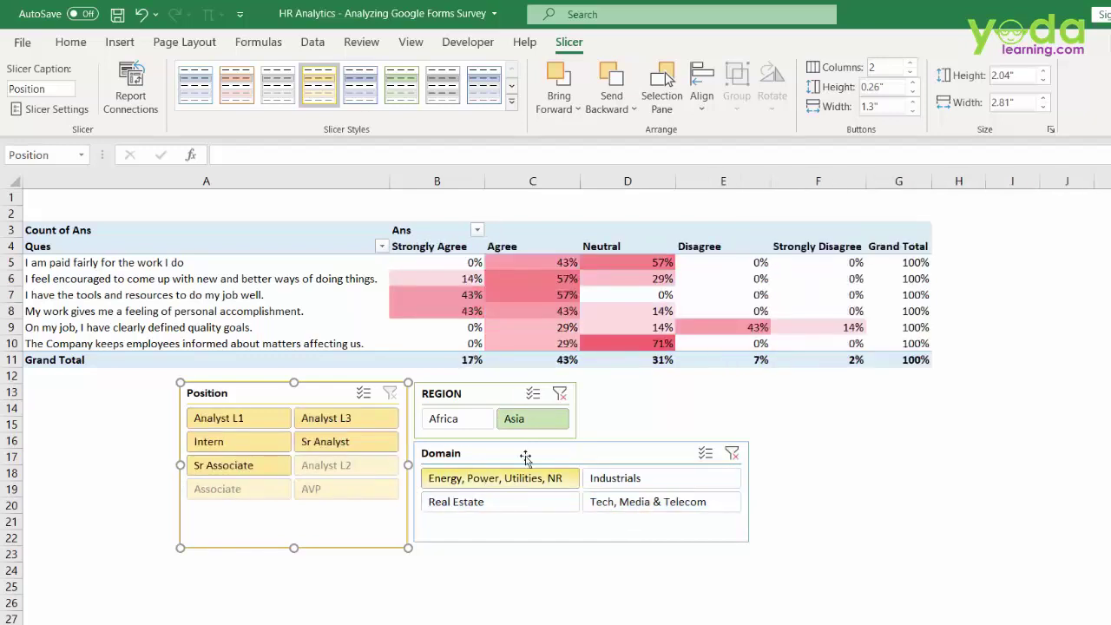
{"action": "left_click", "coordinate": [560, 394]}
{"action": "left_click", "coordinate": [732, 453]}
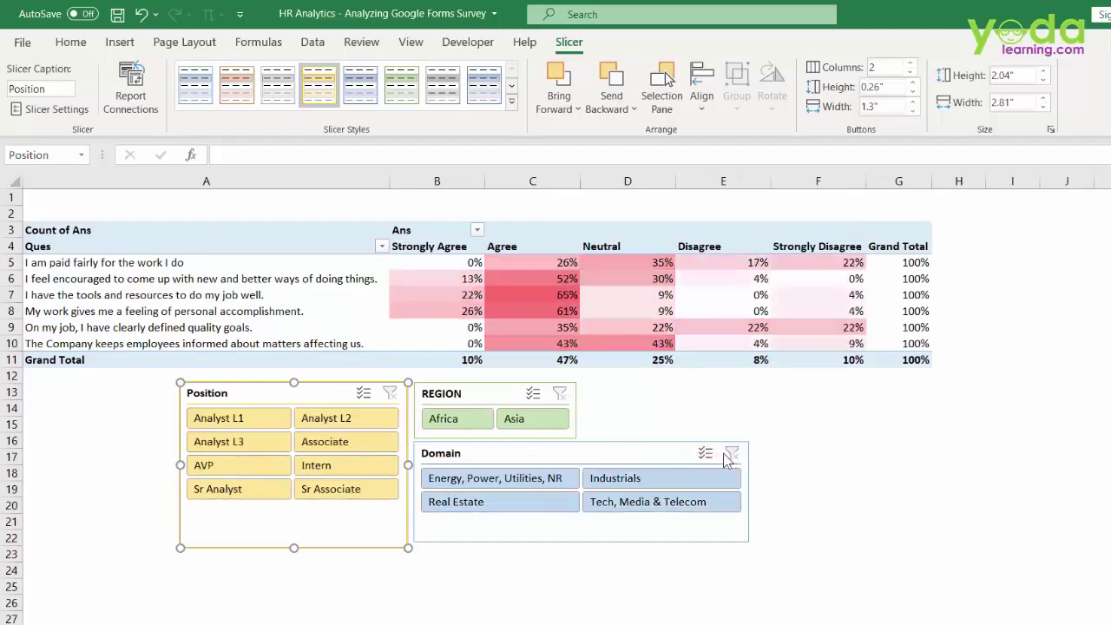